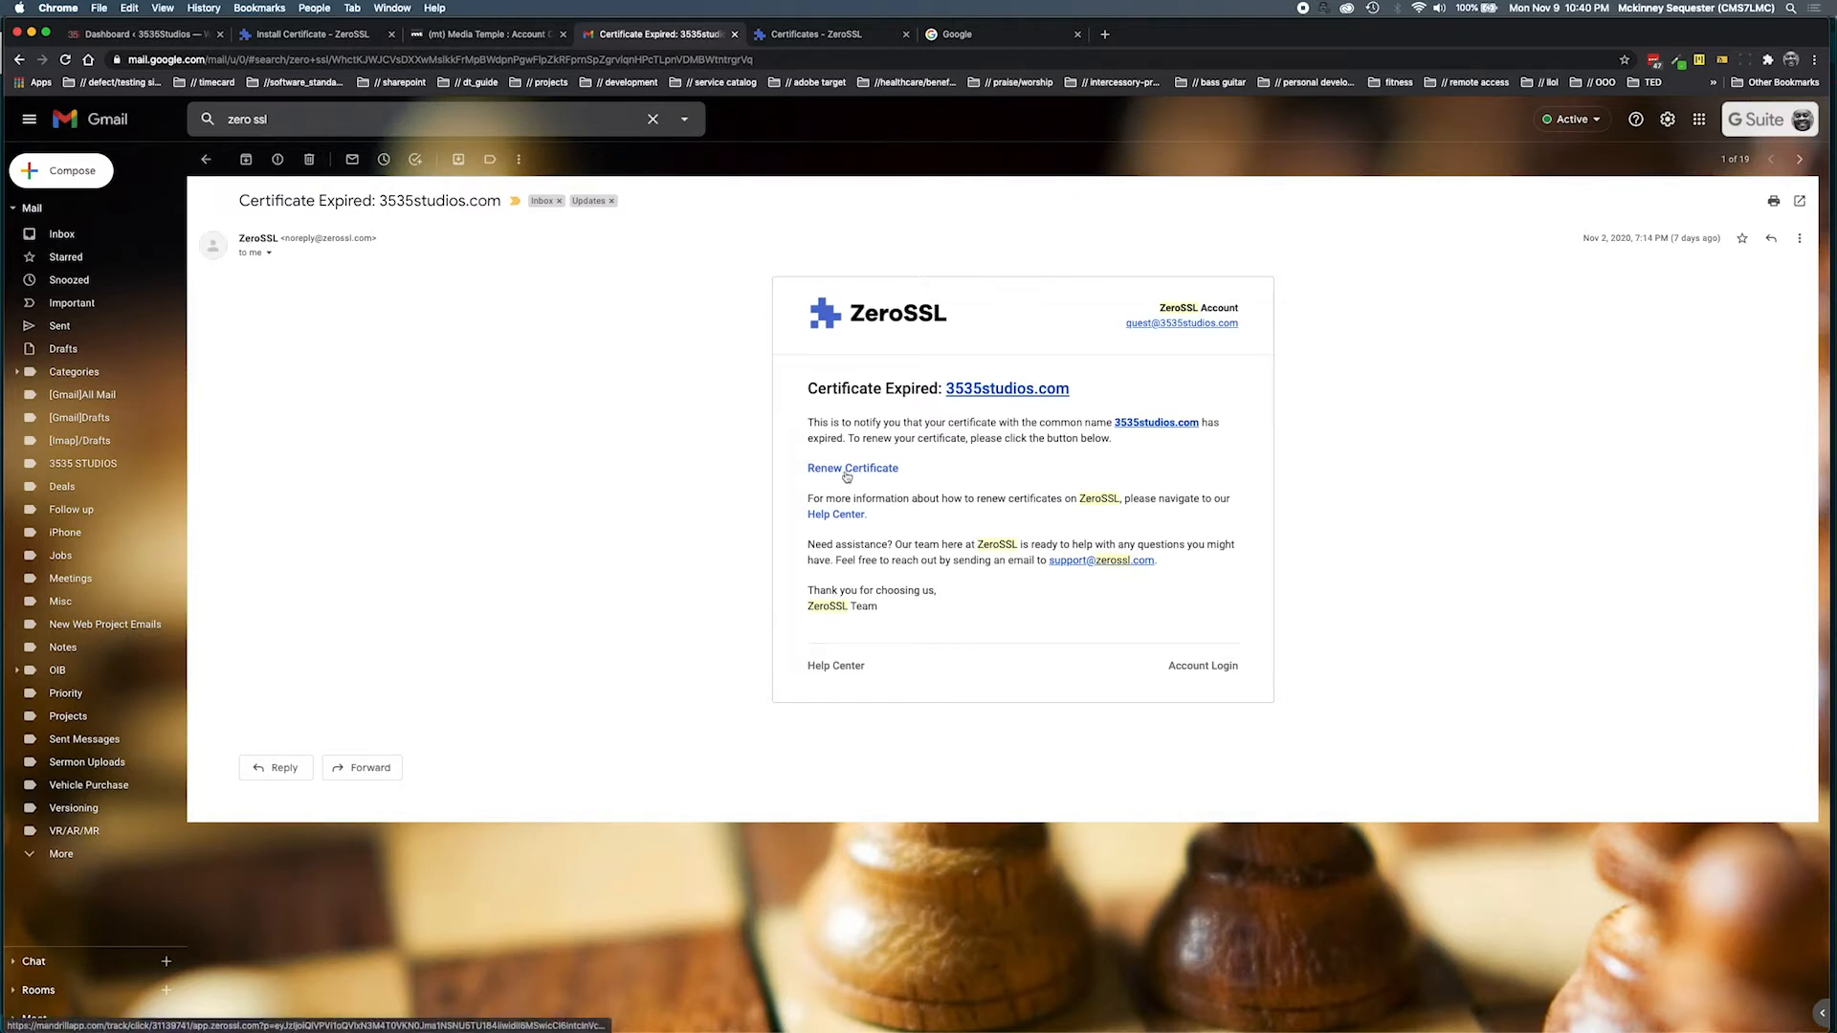
left_click(805, 39)
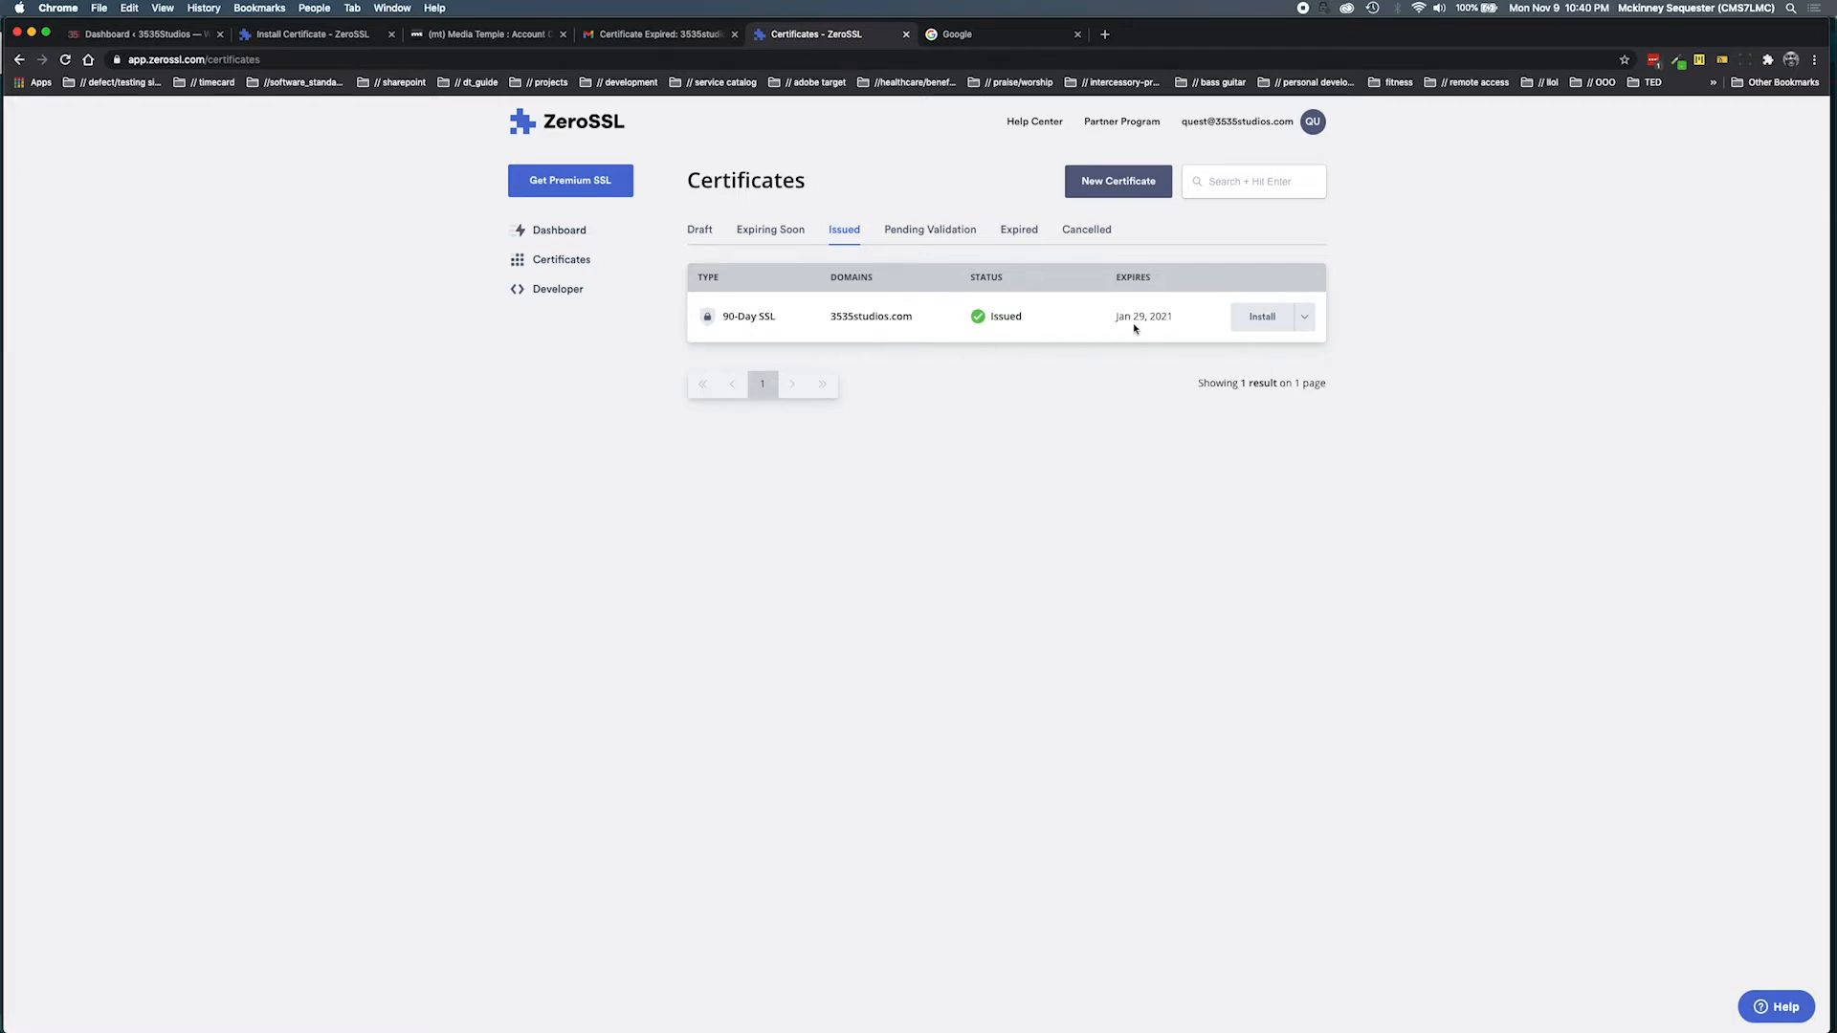
left_click(1274, 324)
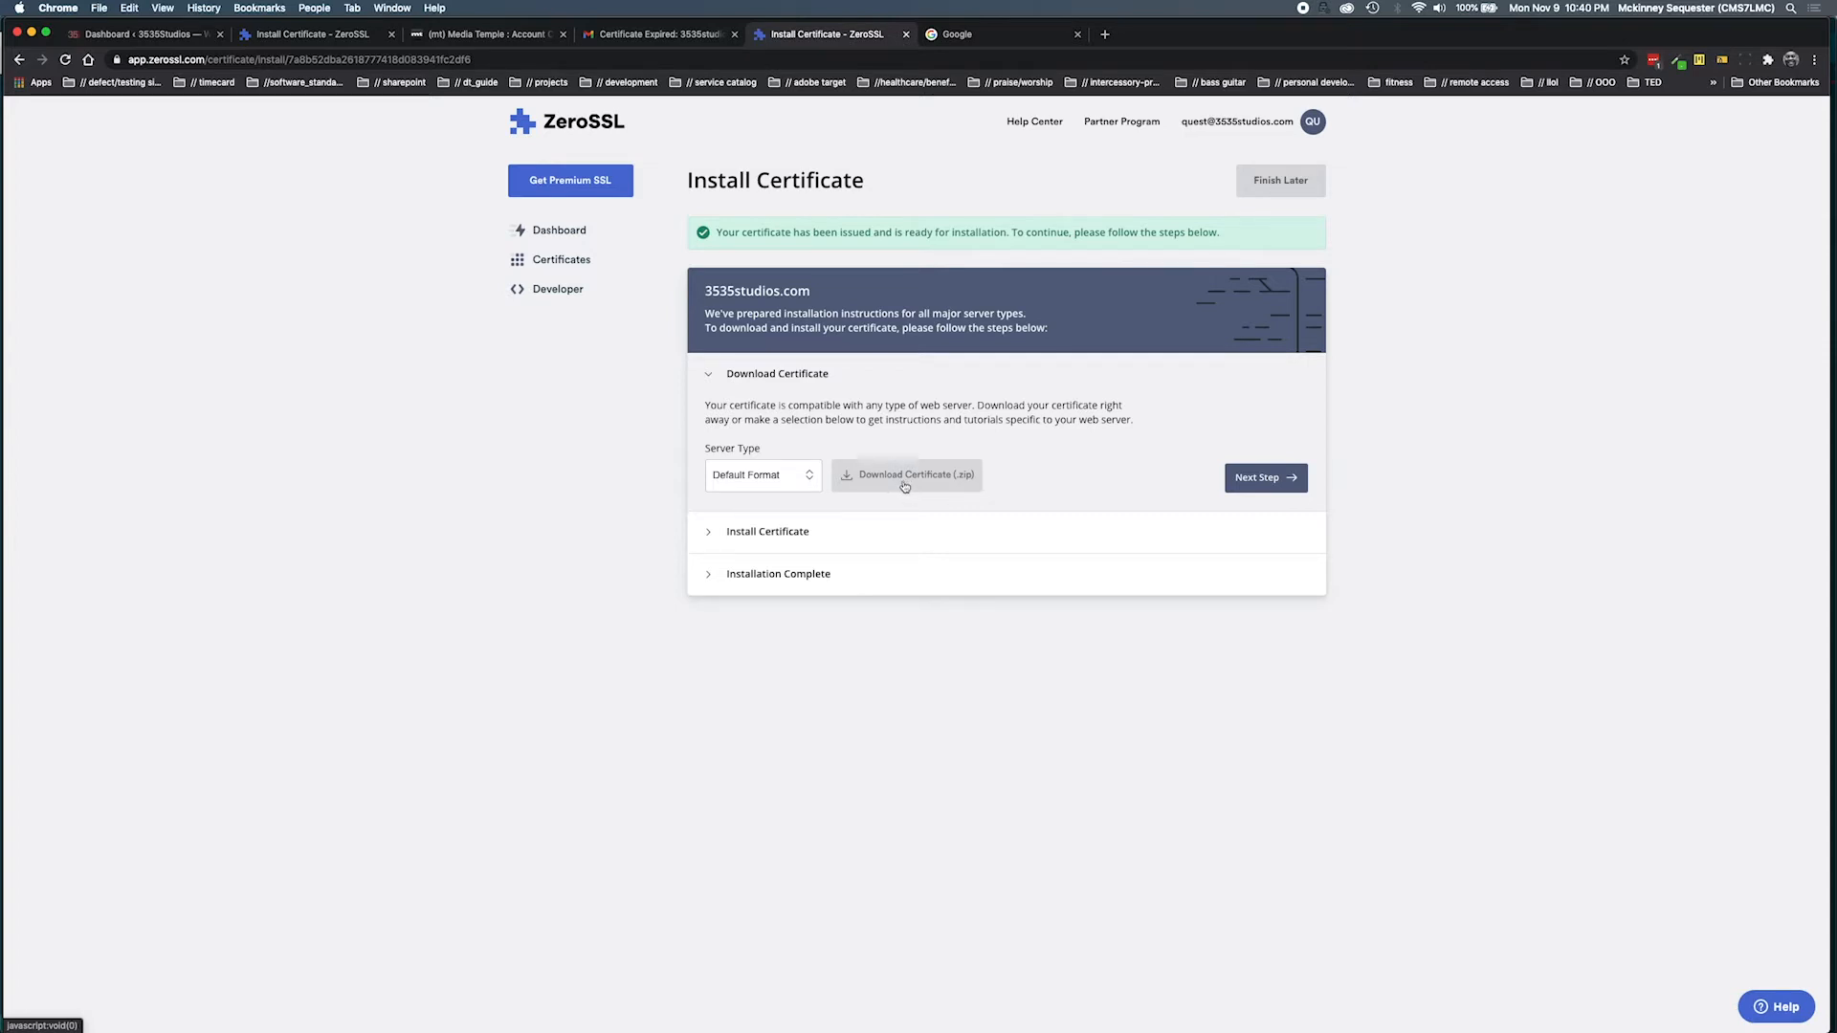
left_click(1293, 490)
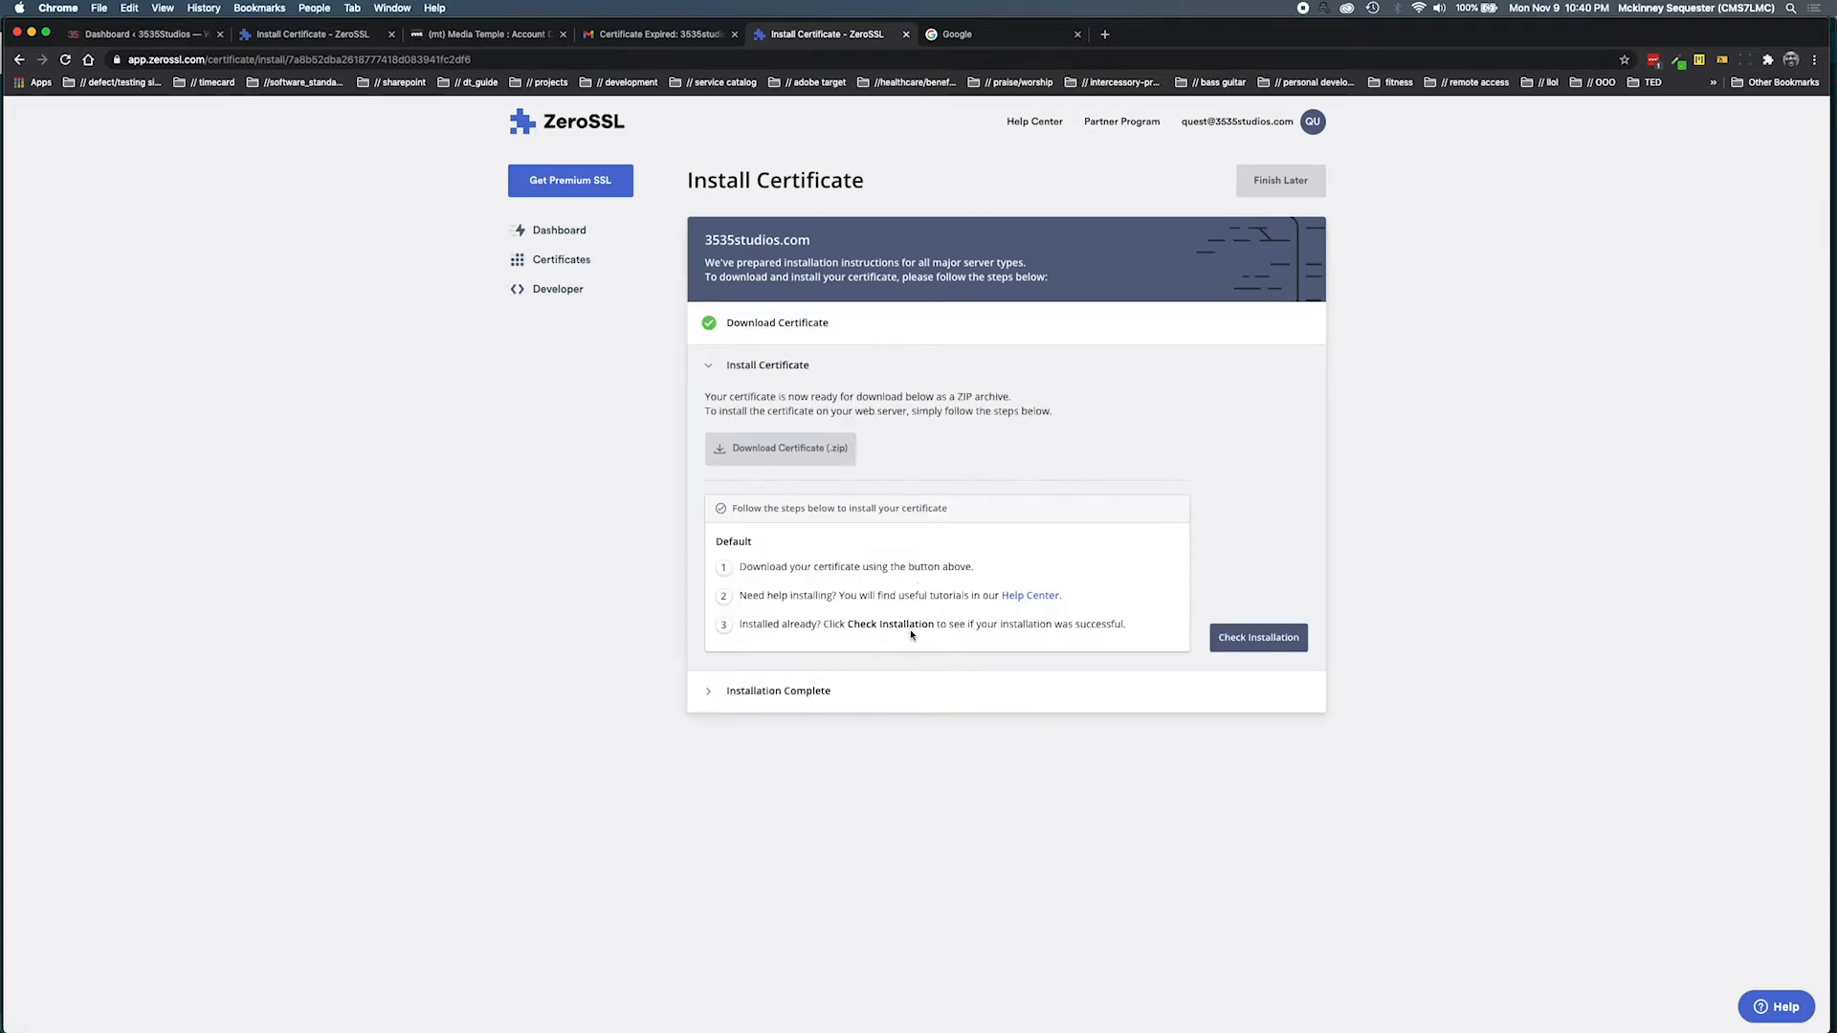
left_click(1030, 595)
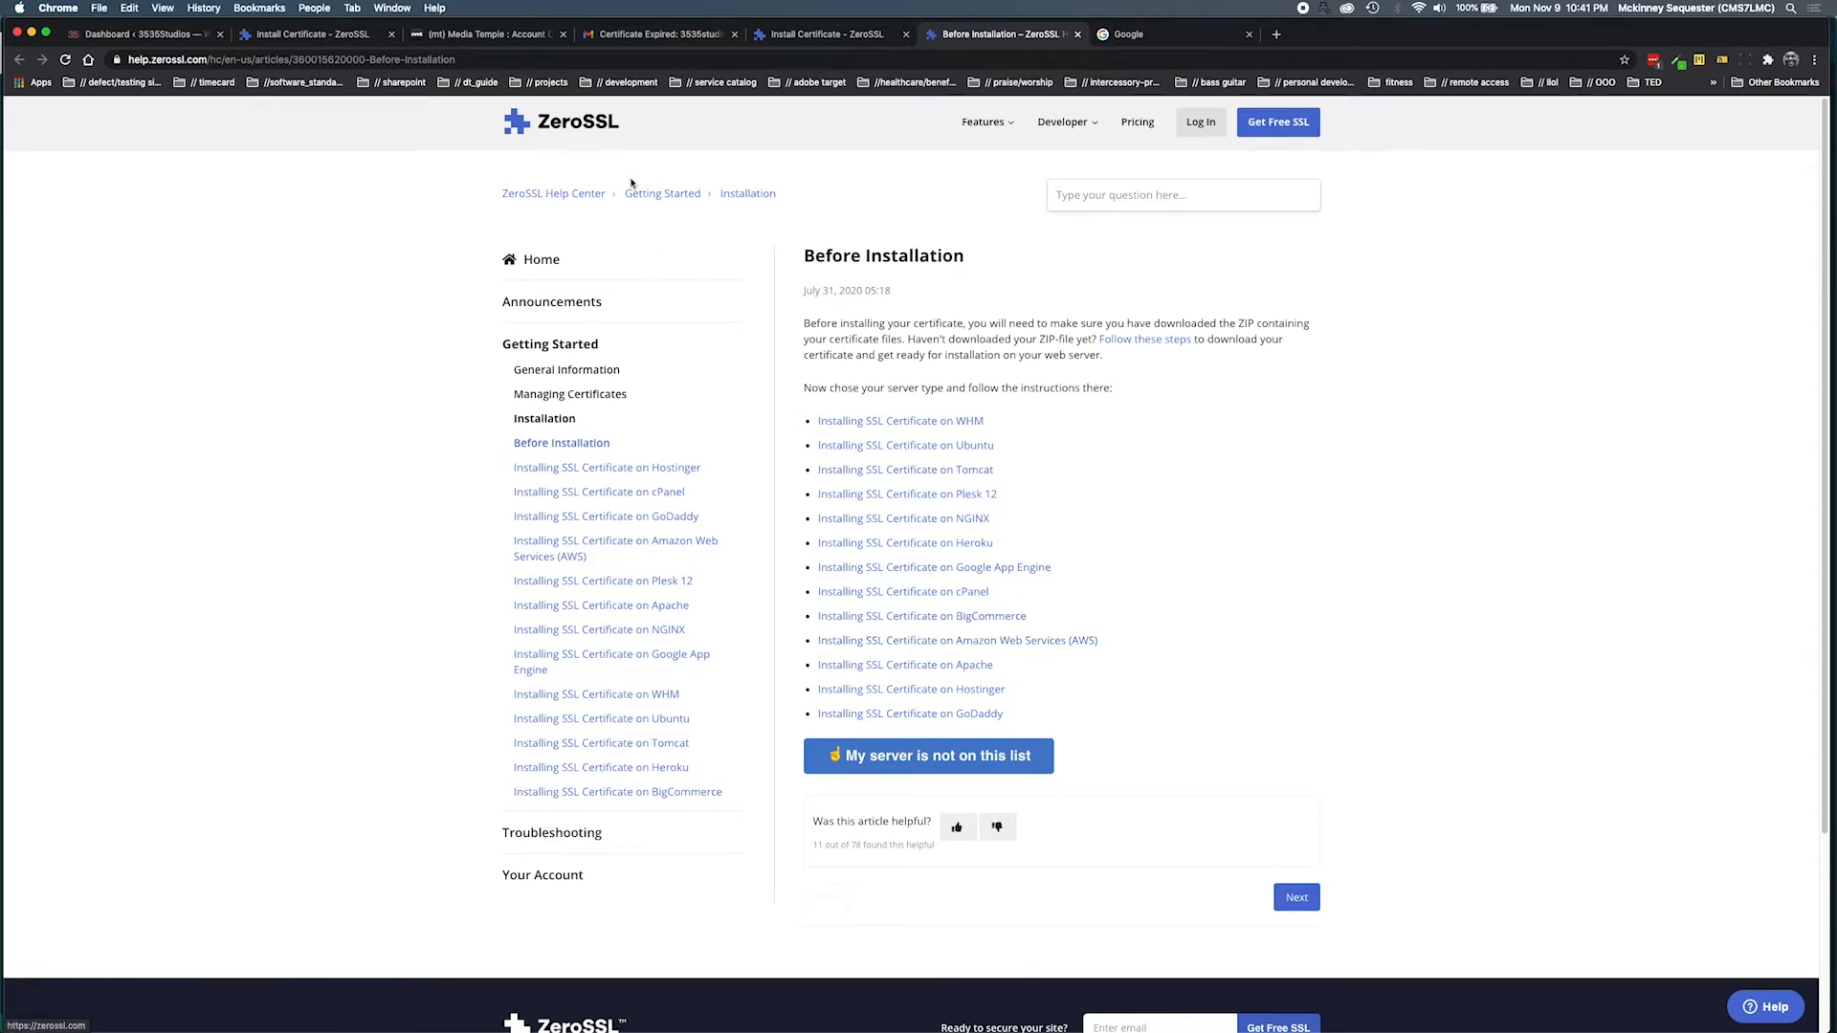
- Switch to the Media Temple Account Center and log back in with the pre-filled e-mail and password
left_click(496, 36)
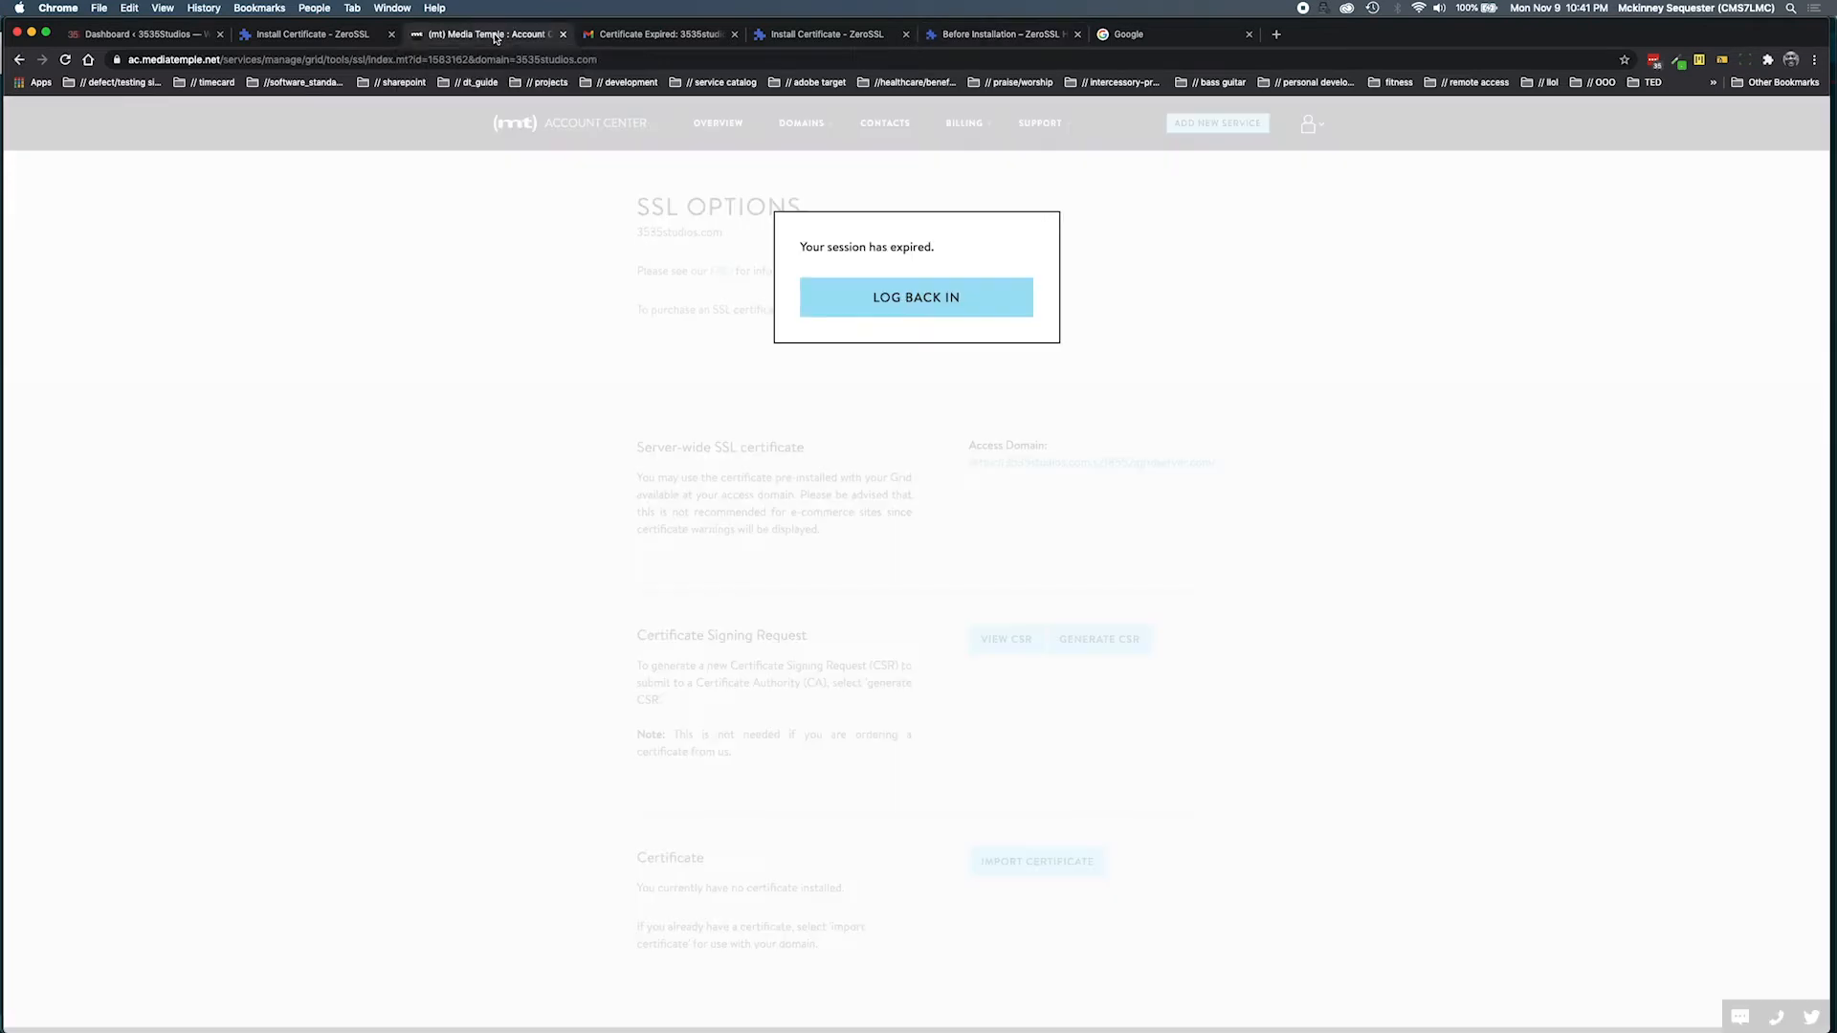
left_click(870, 296)
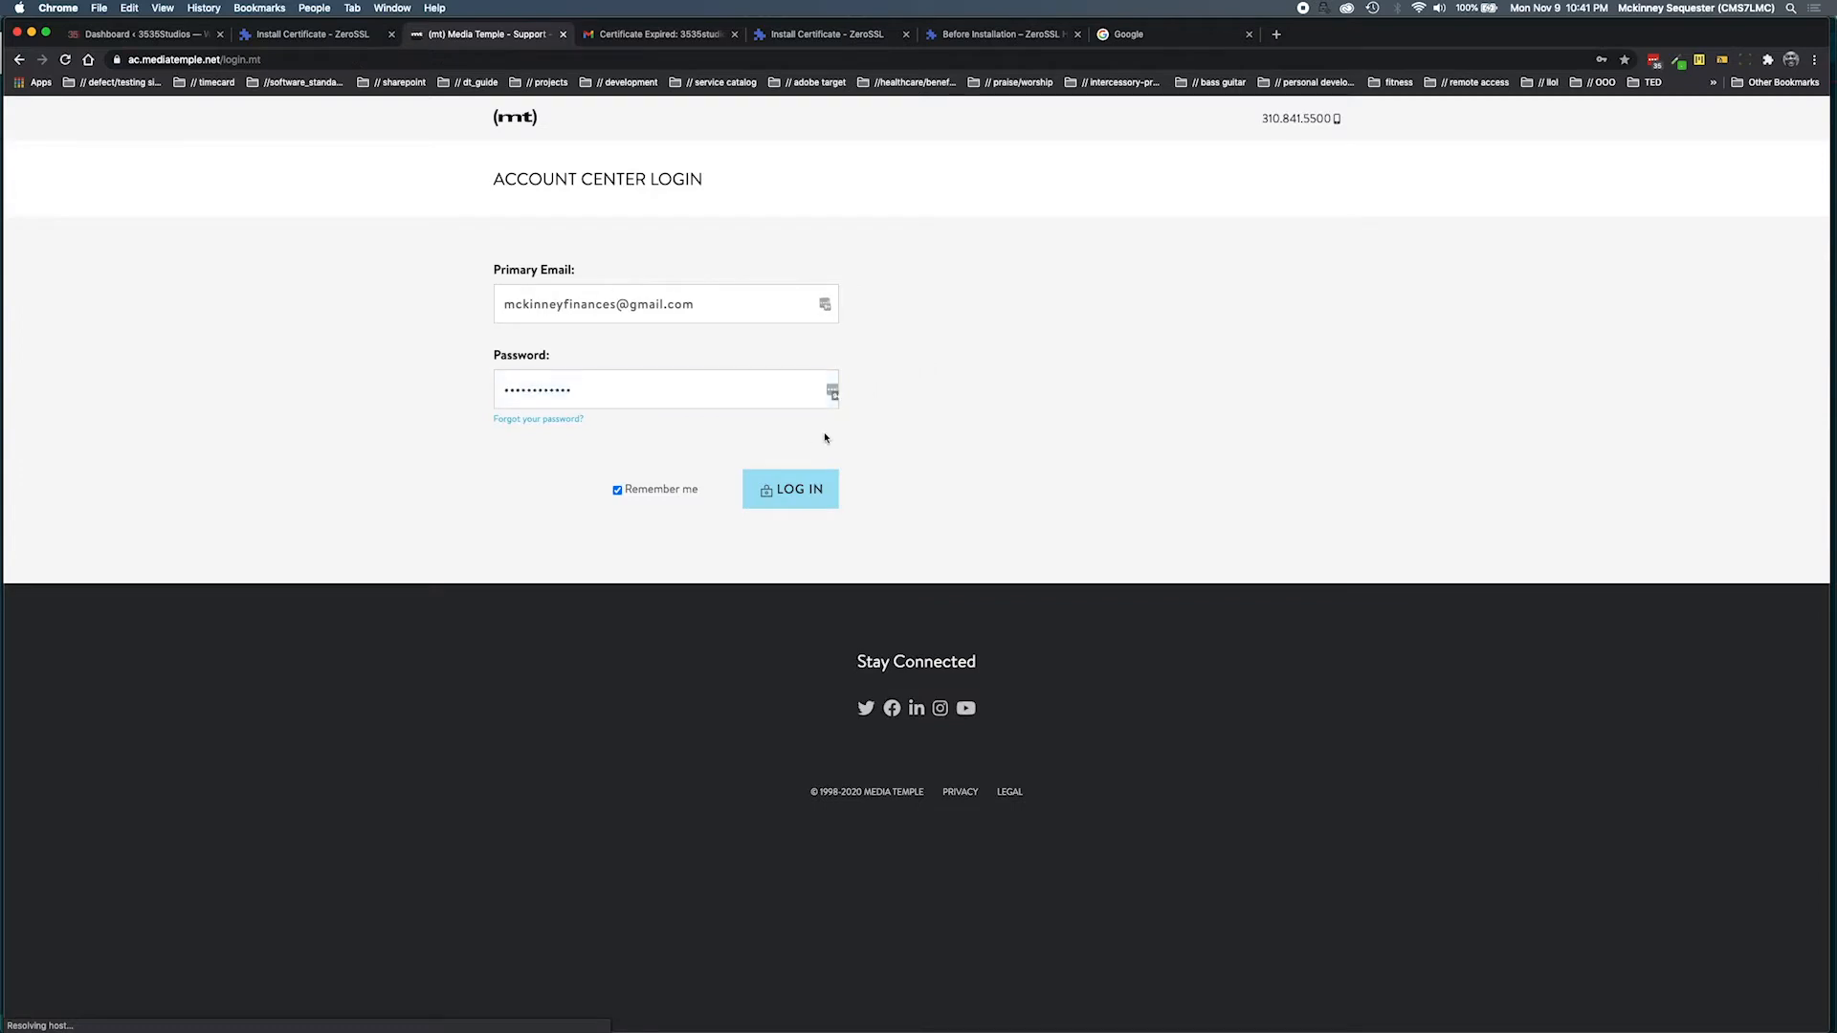
left_click(798, 489)
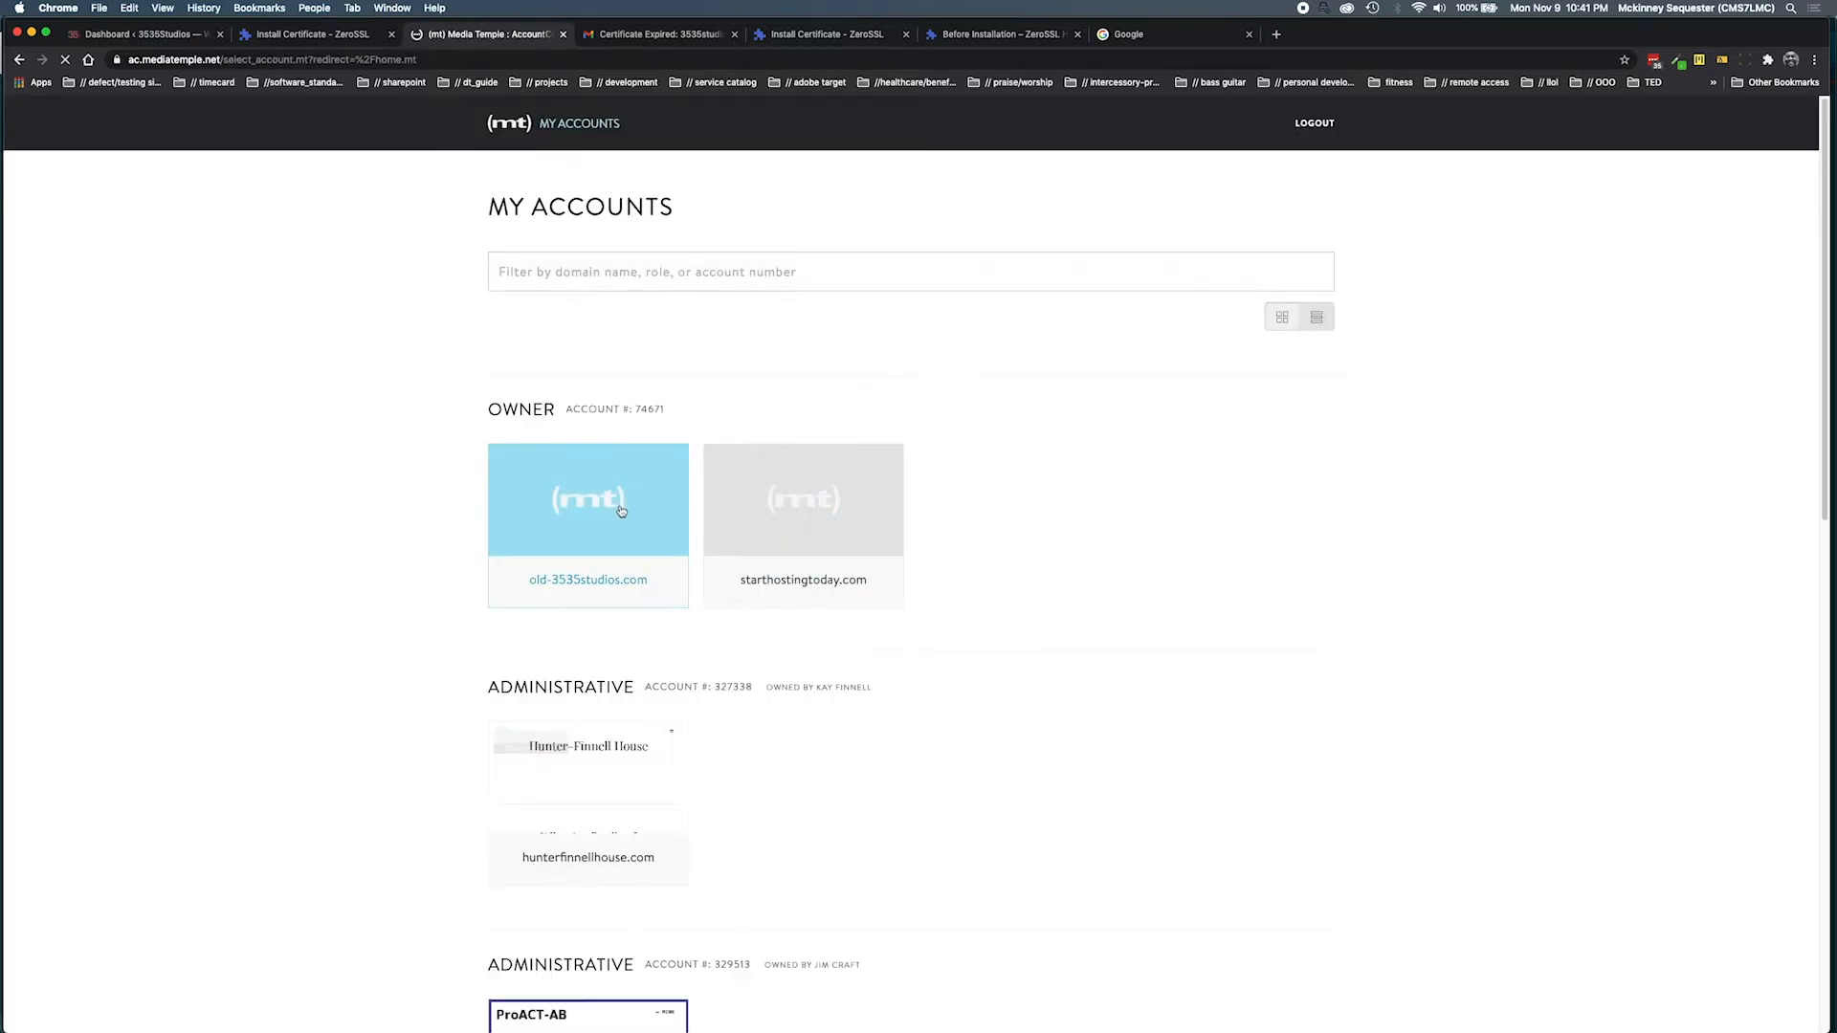
- Open the SSL options of the 3535studios.com site under the old-3535studios.com Grid service
left_click(621, 510)
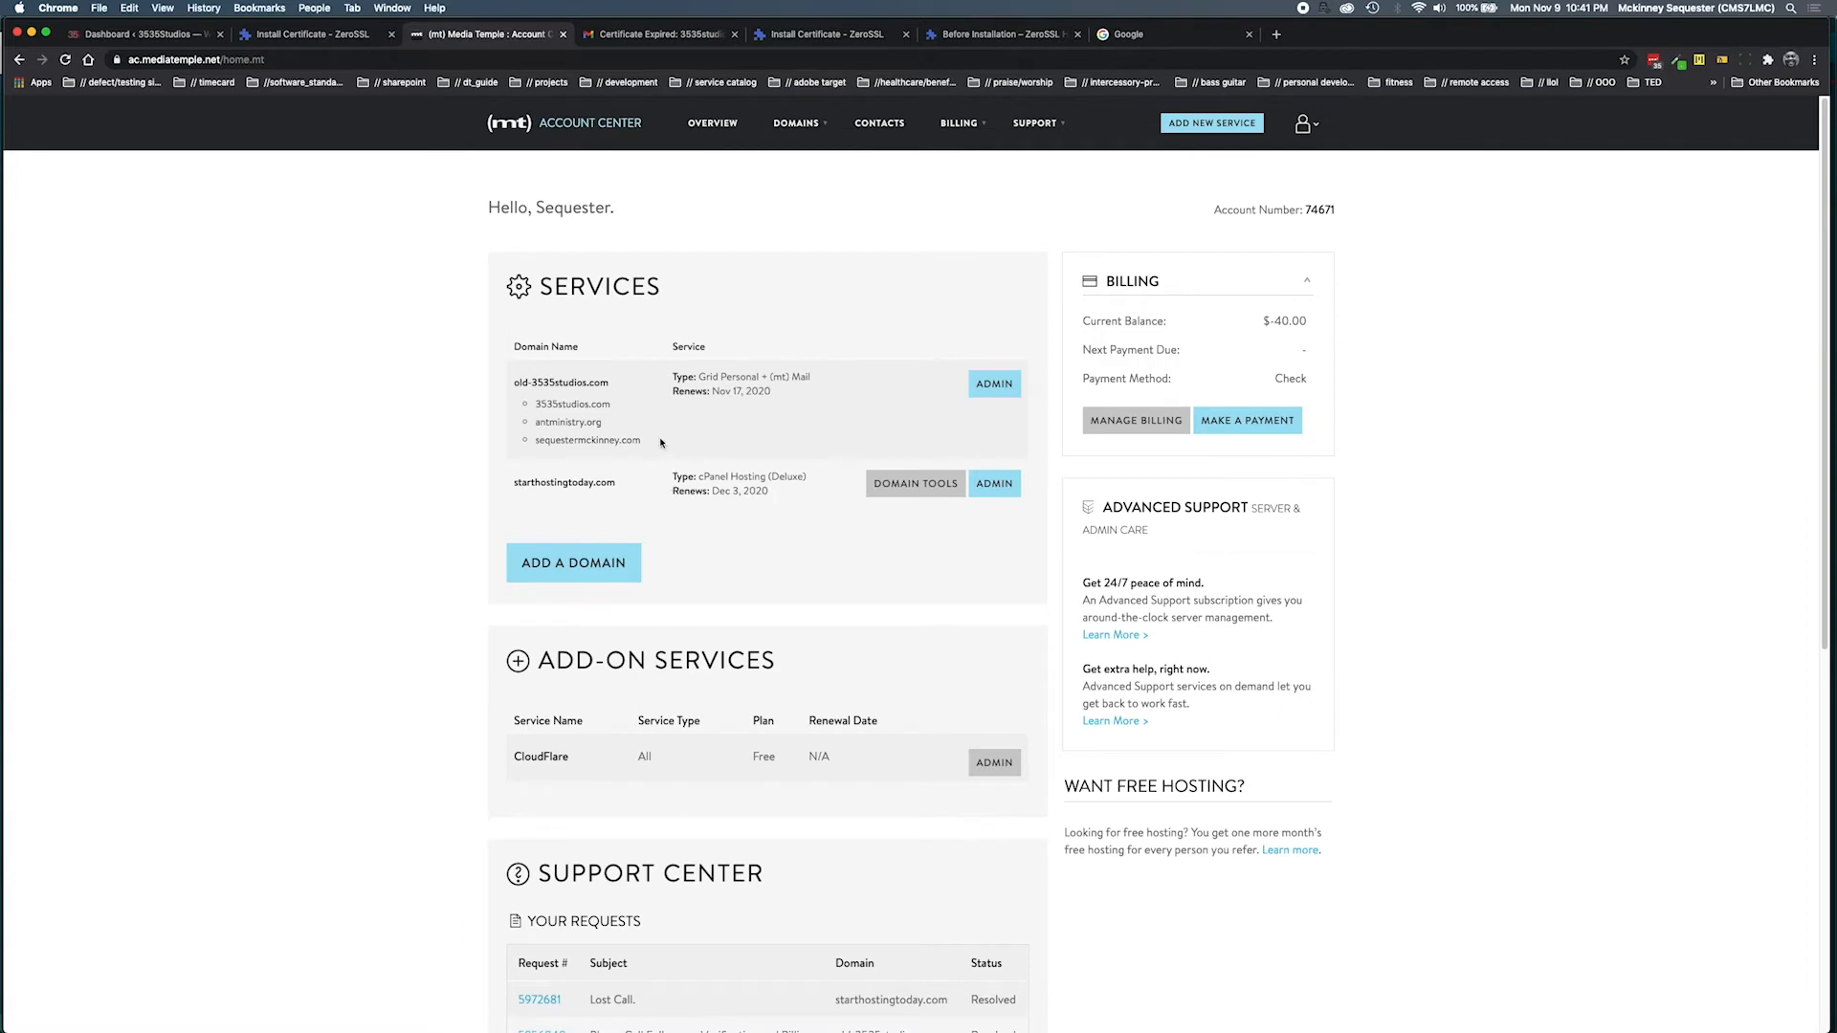
left_click(994, 384)
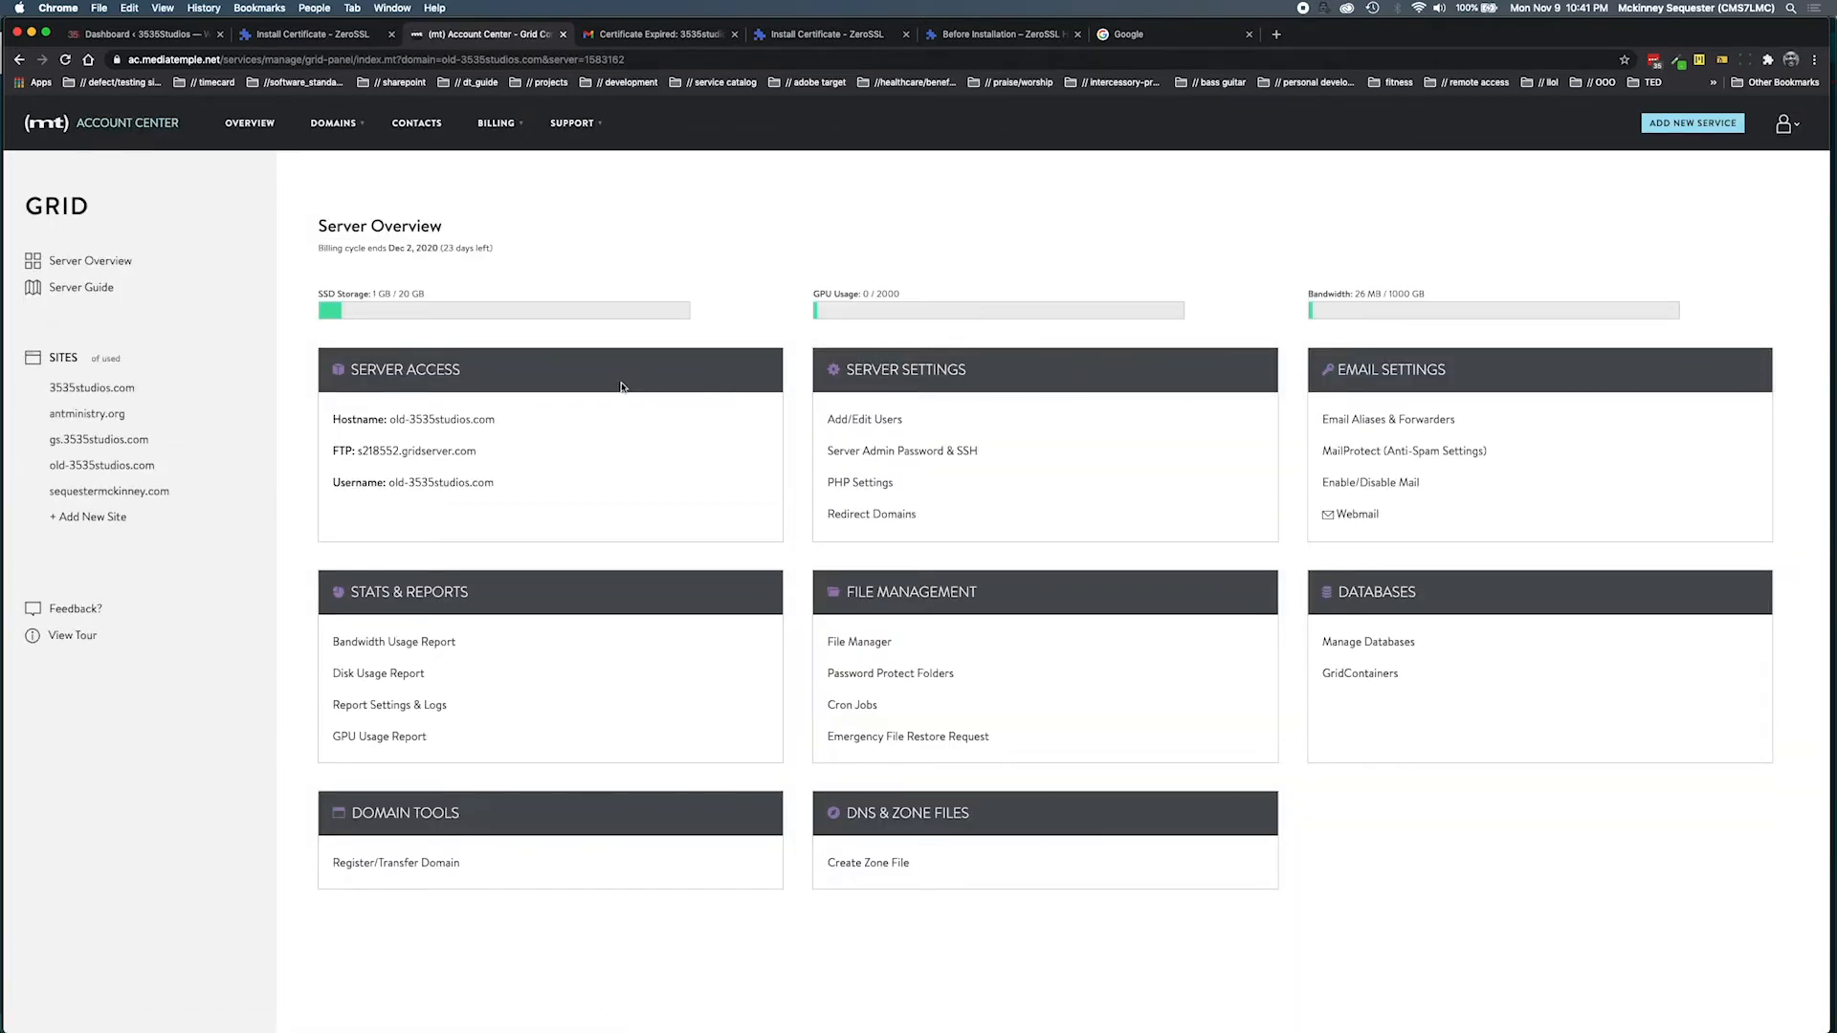
left_click(96, 392)
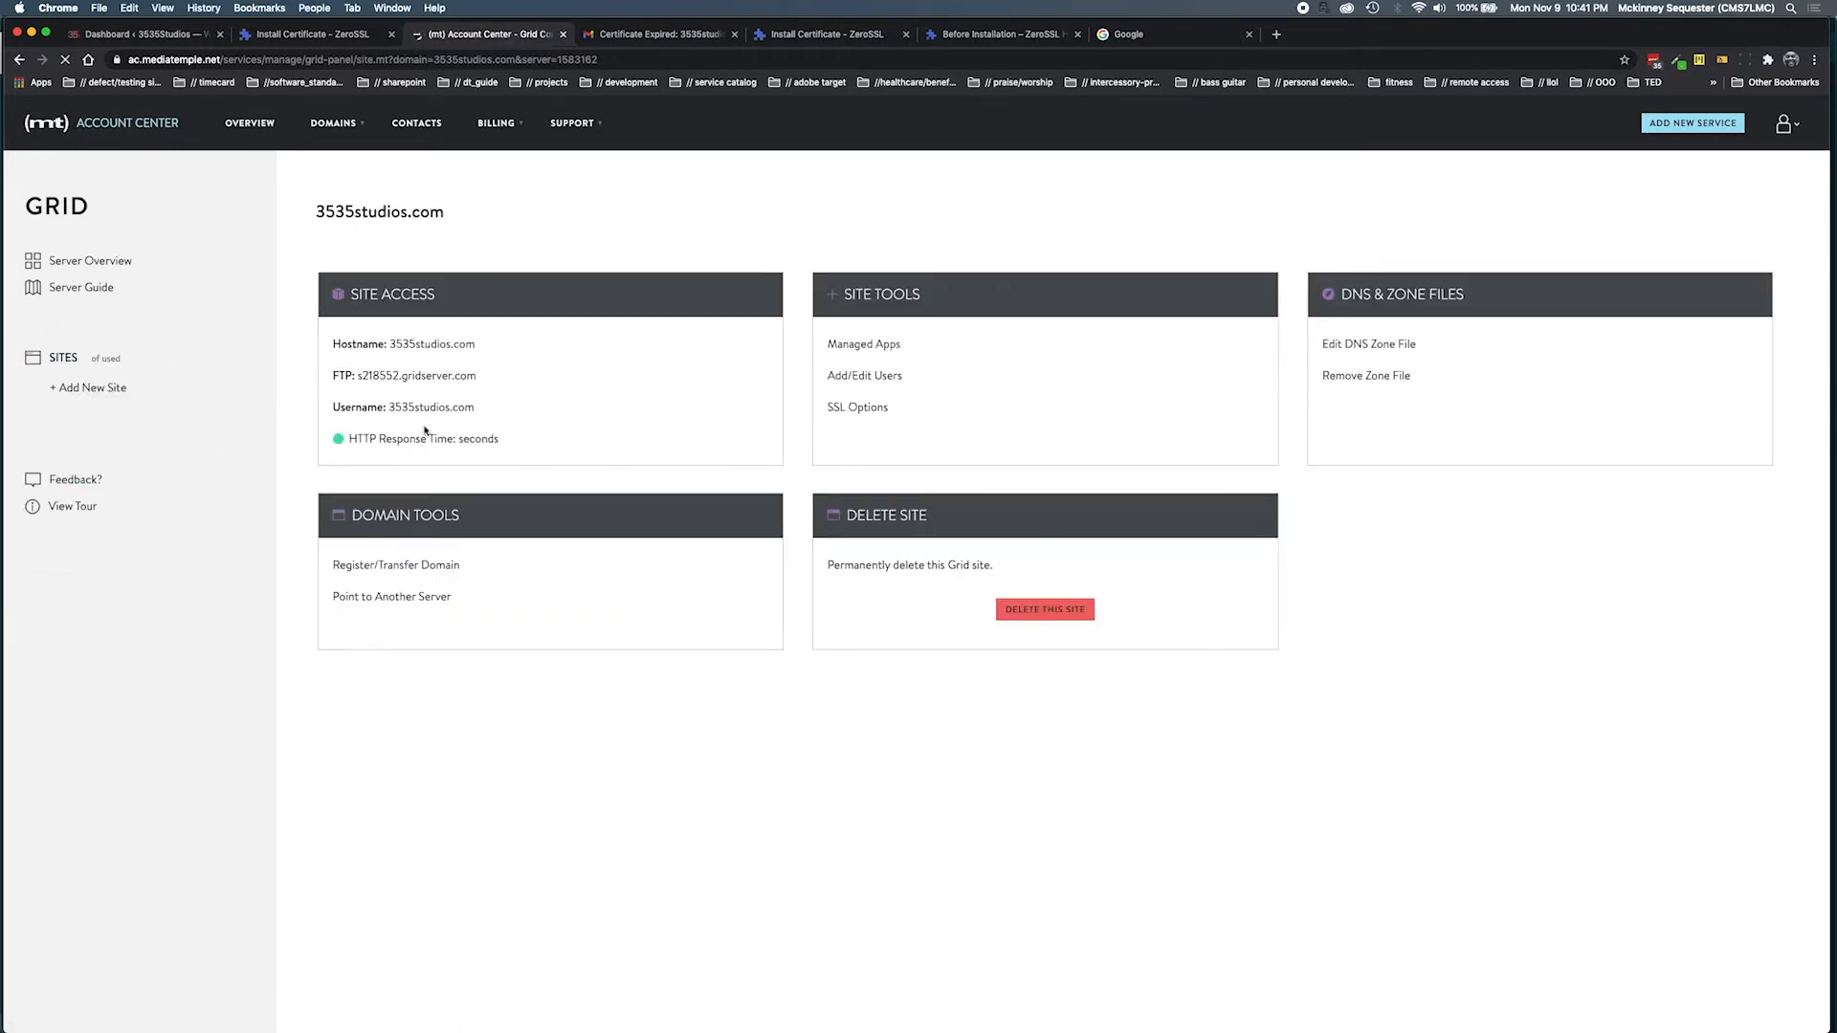
left_click(962, 410)
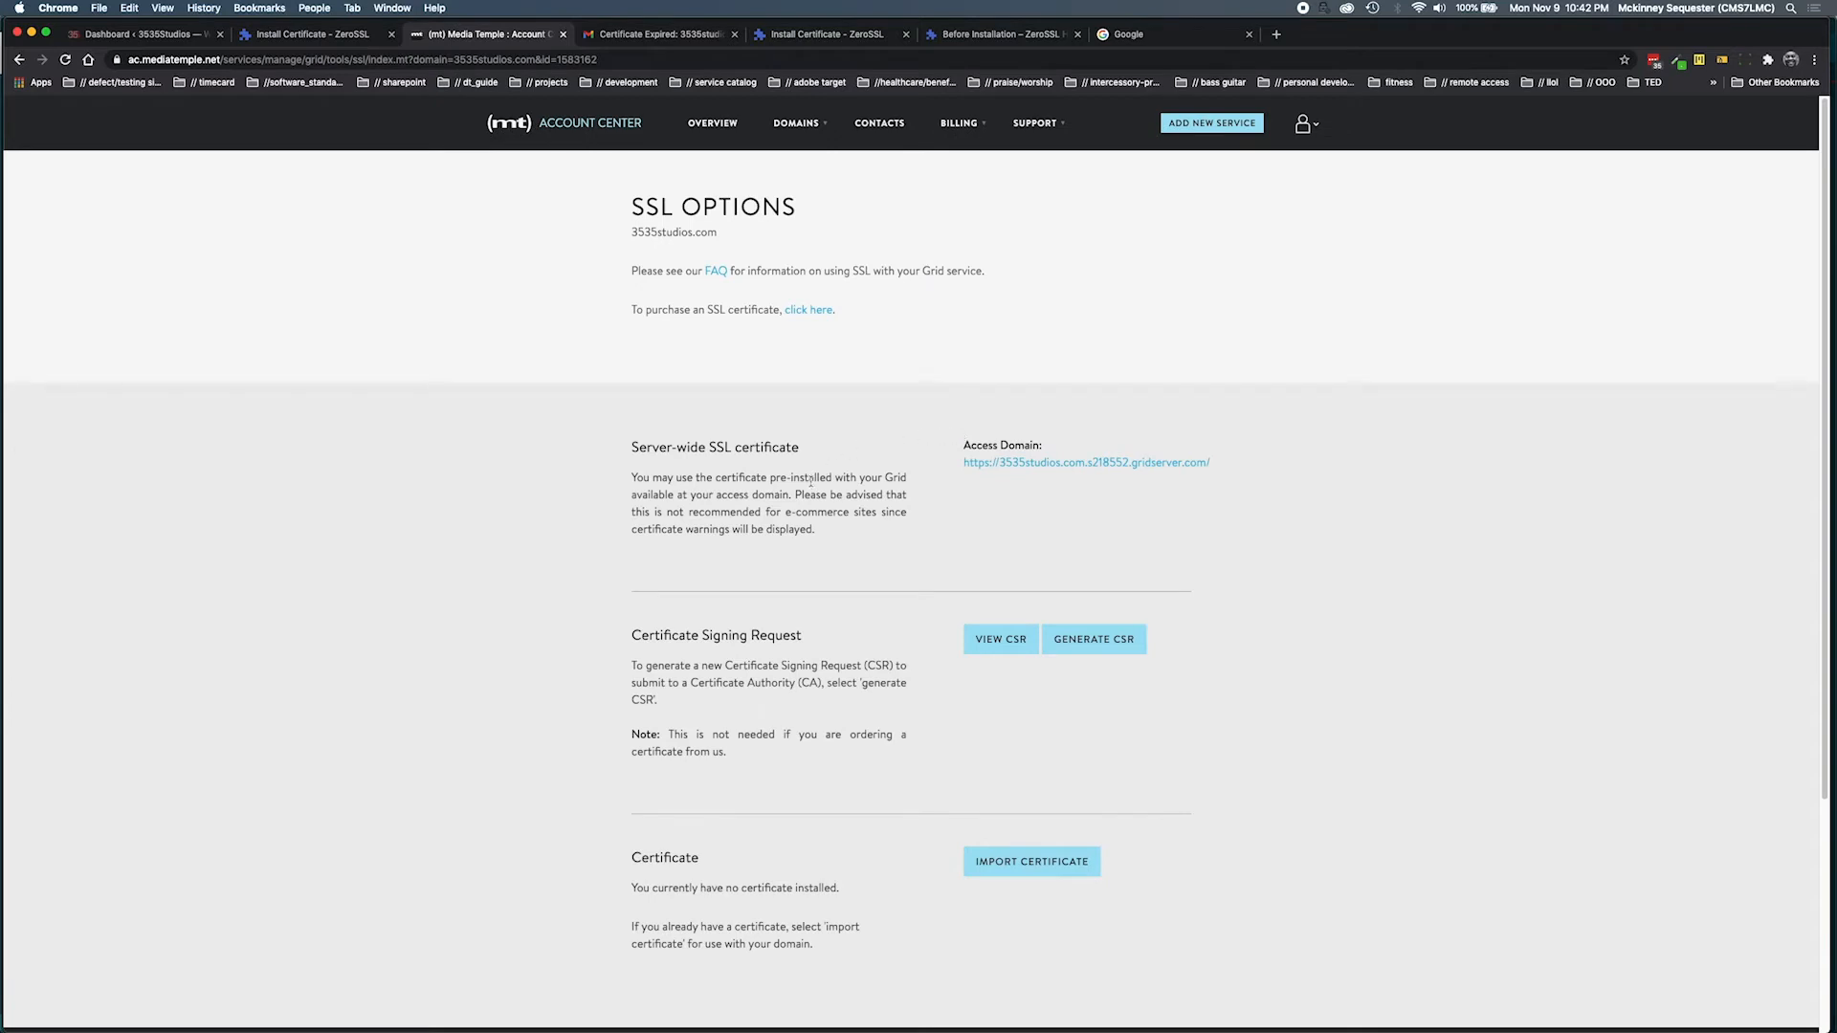
- Open the certificate import form for 3535studios.com
scroll(913, 700, "down", 1)
scroll(913, 700, "down", 1)
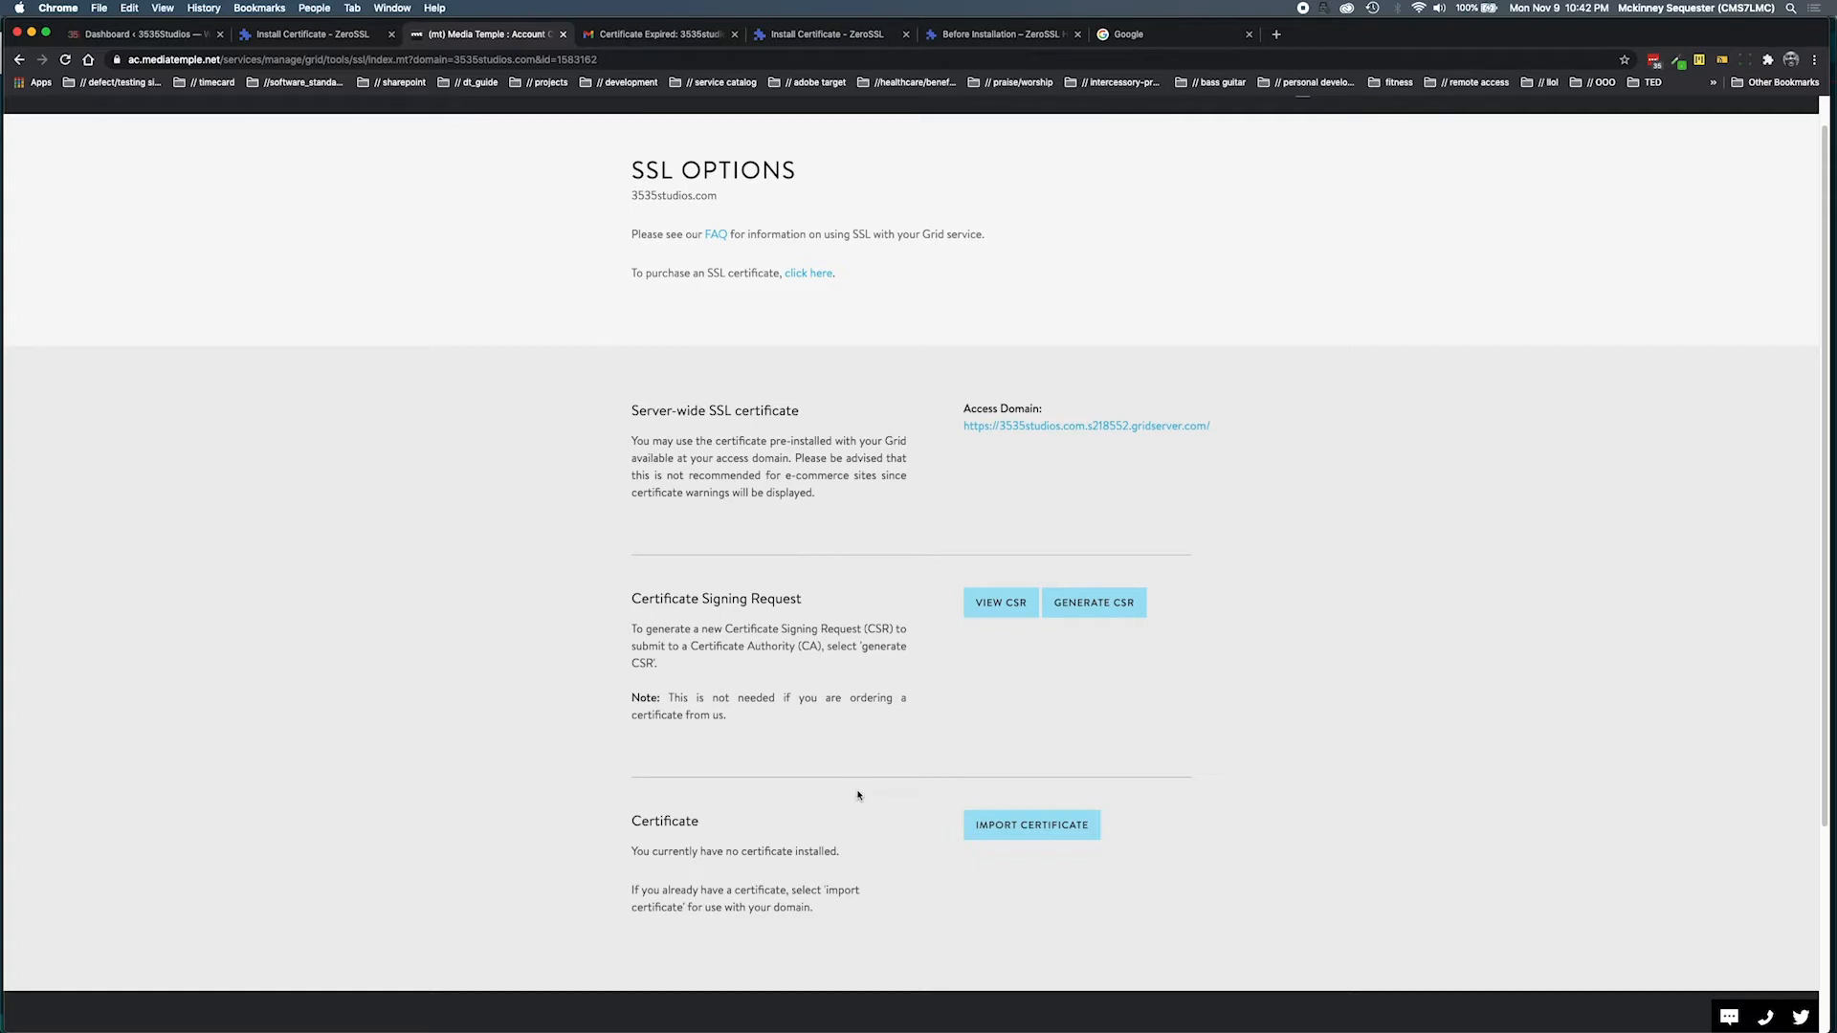
left_click(1022, 835)
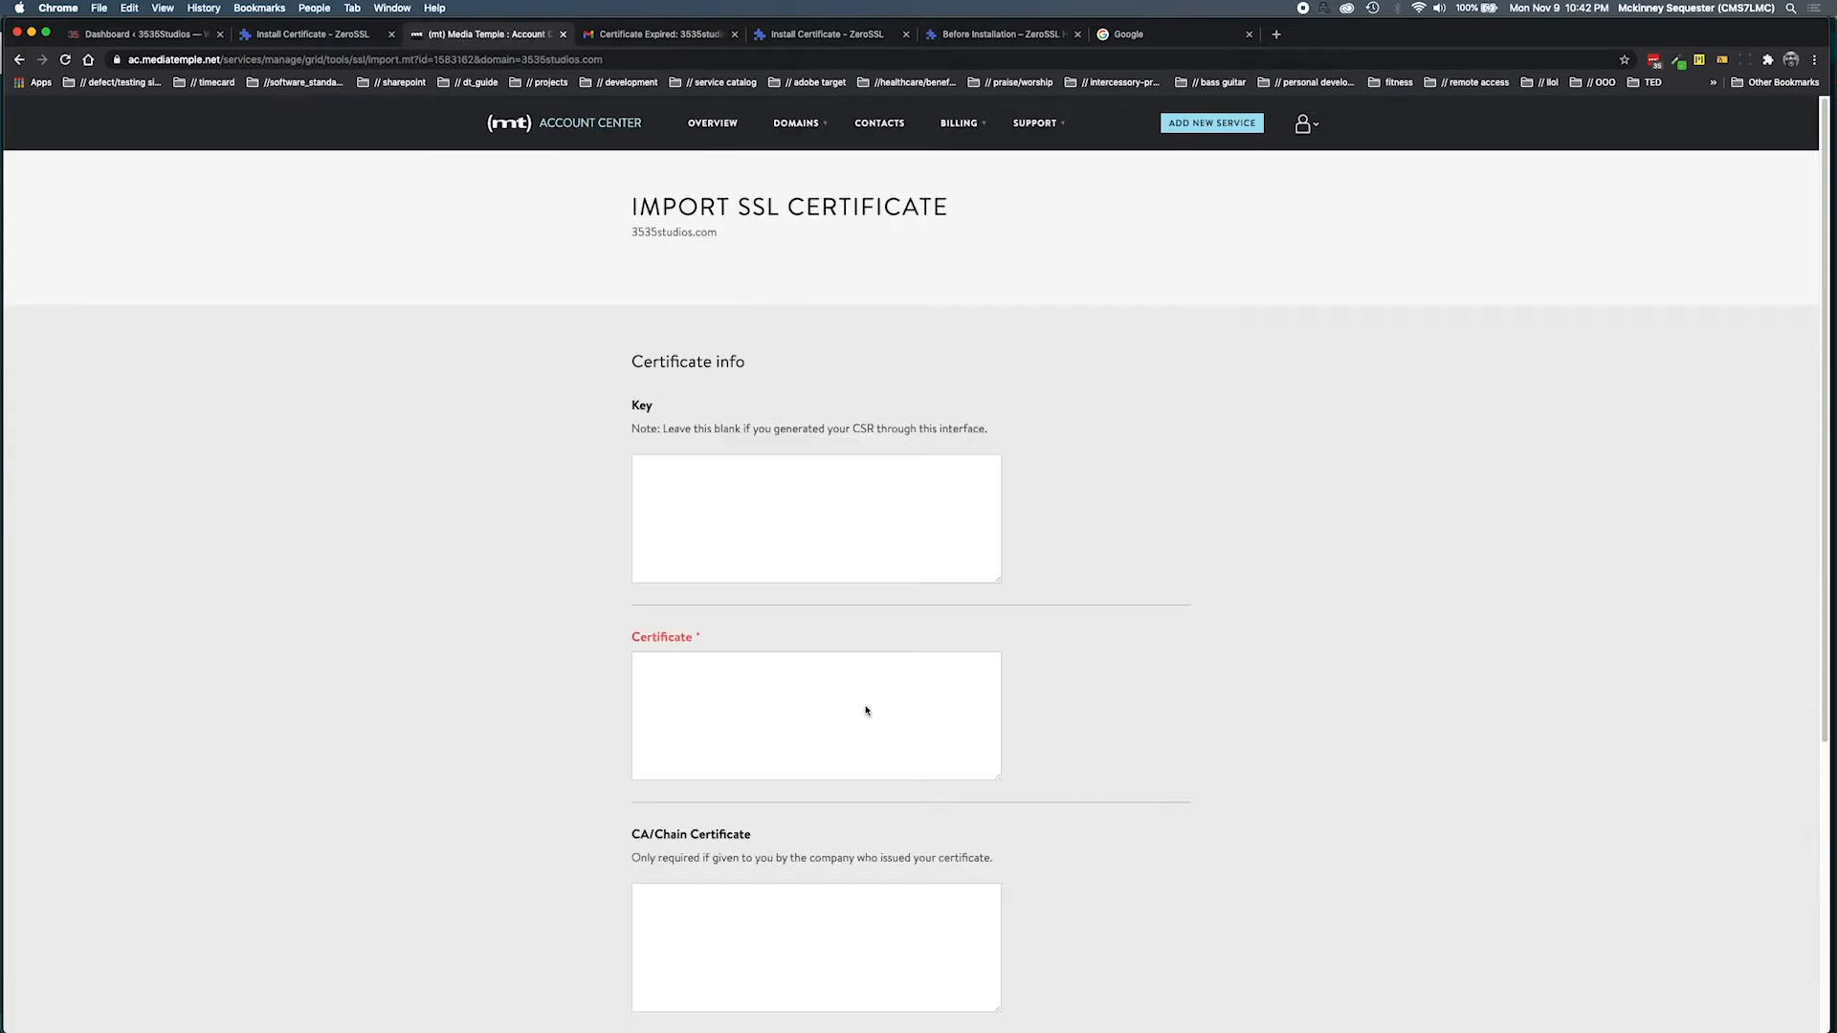
scroll(890, 623, "down", 1)
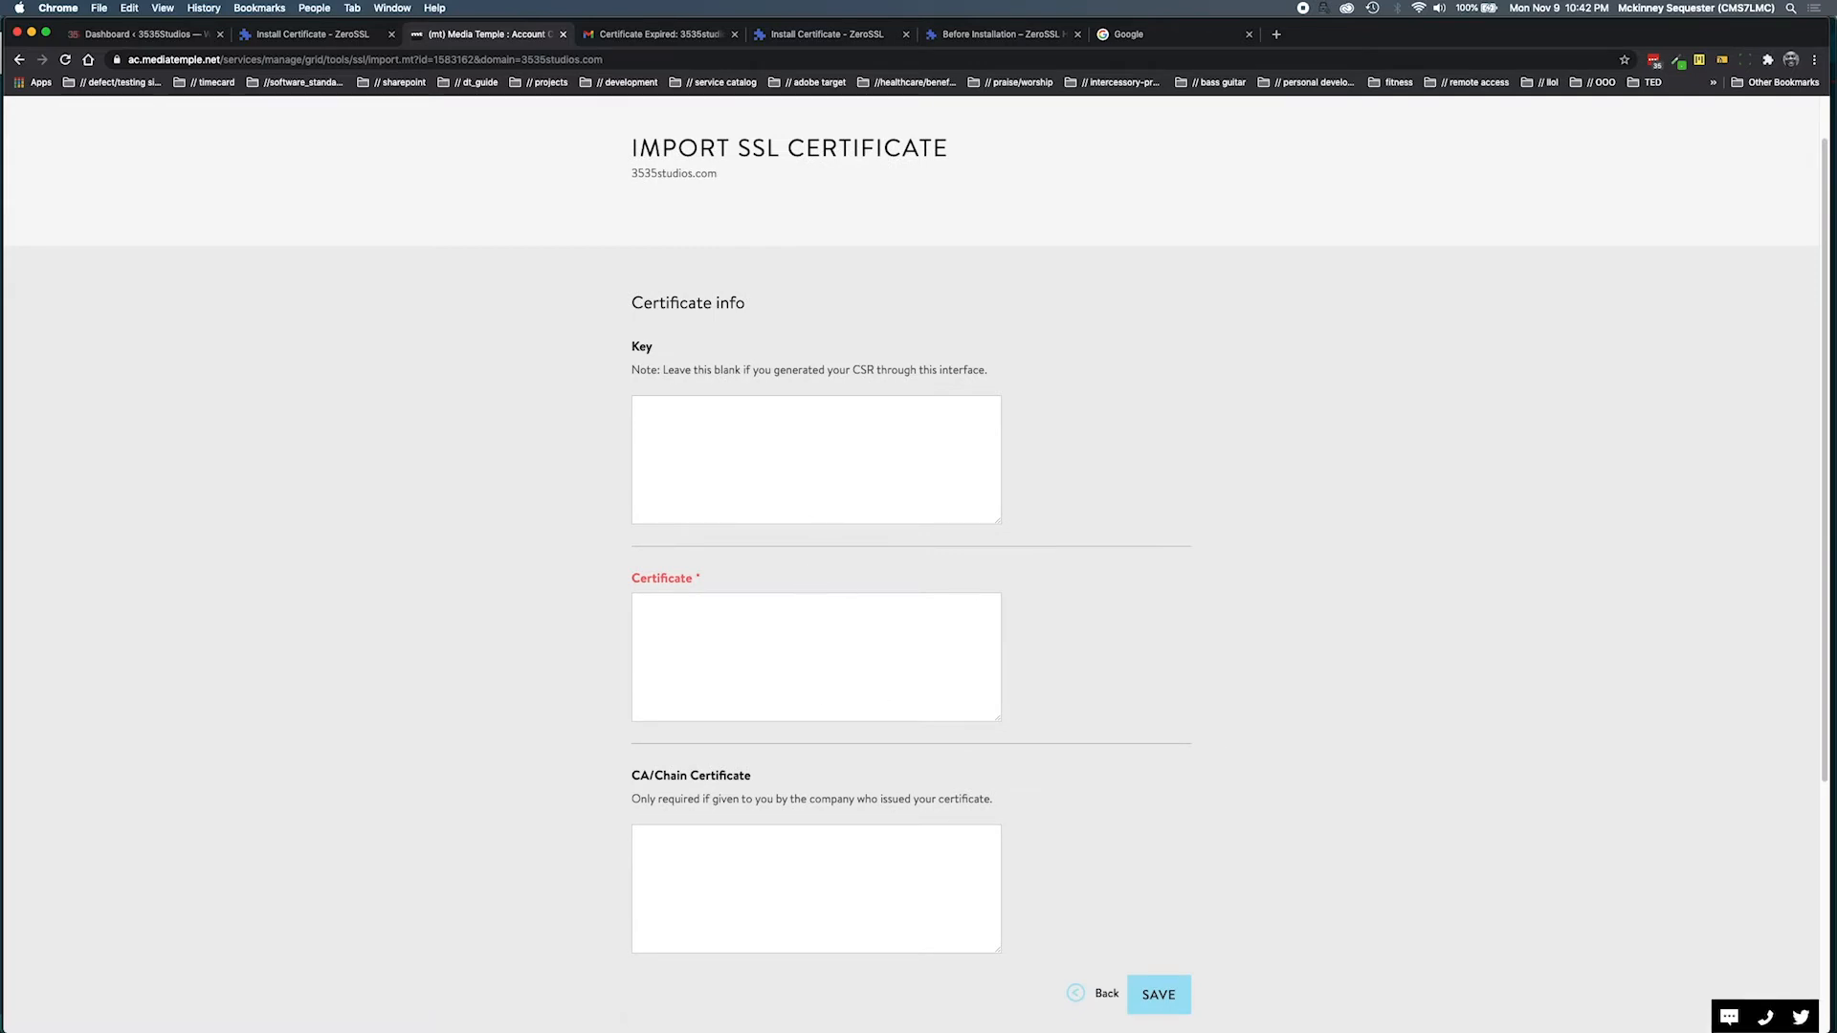
- Switch to Finder and inspect ca_bundle.crt, certificate.crt and private.key in the unzipped 3535studios.com folder on the Desktop
mouse_move(901, 1029)
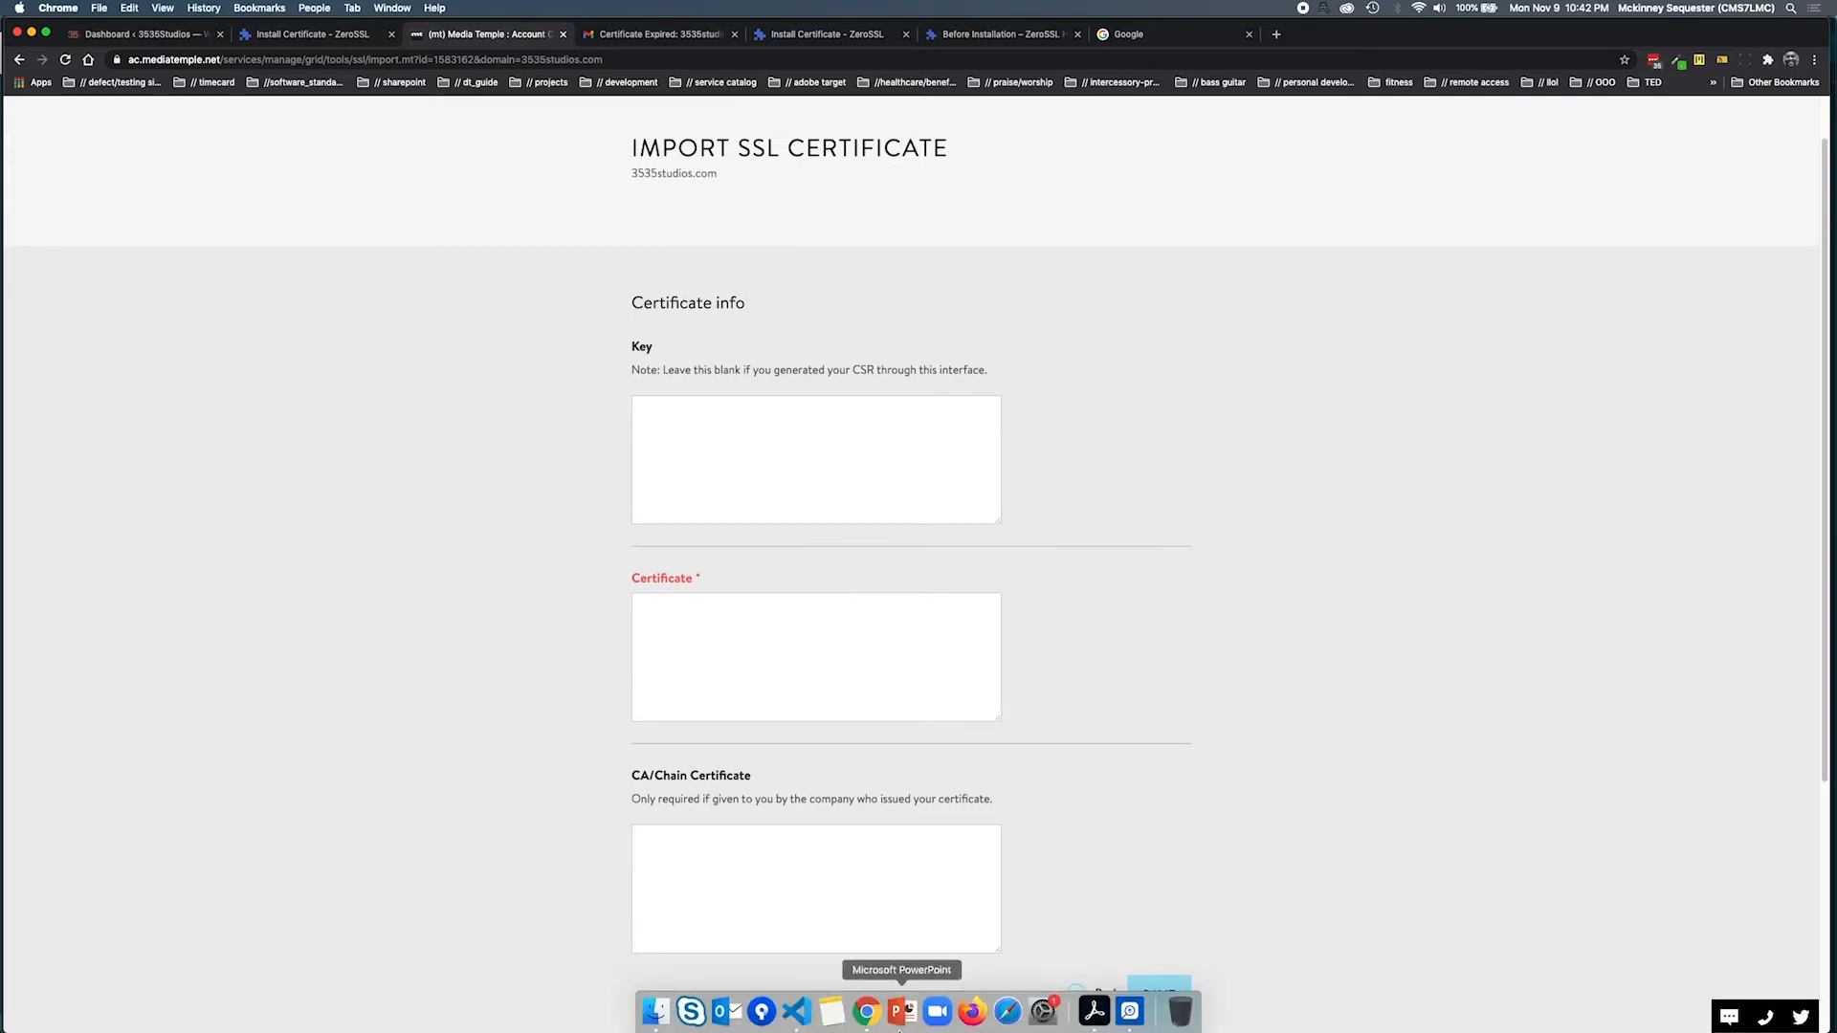
left_click(657, 1013)
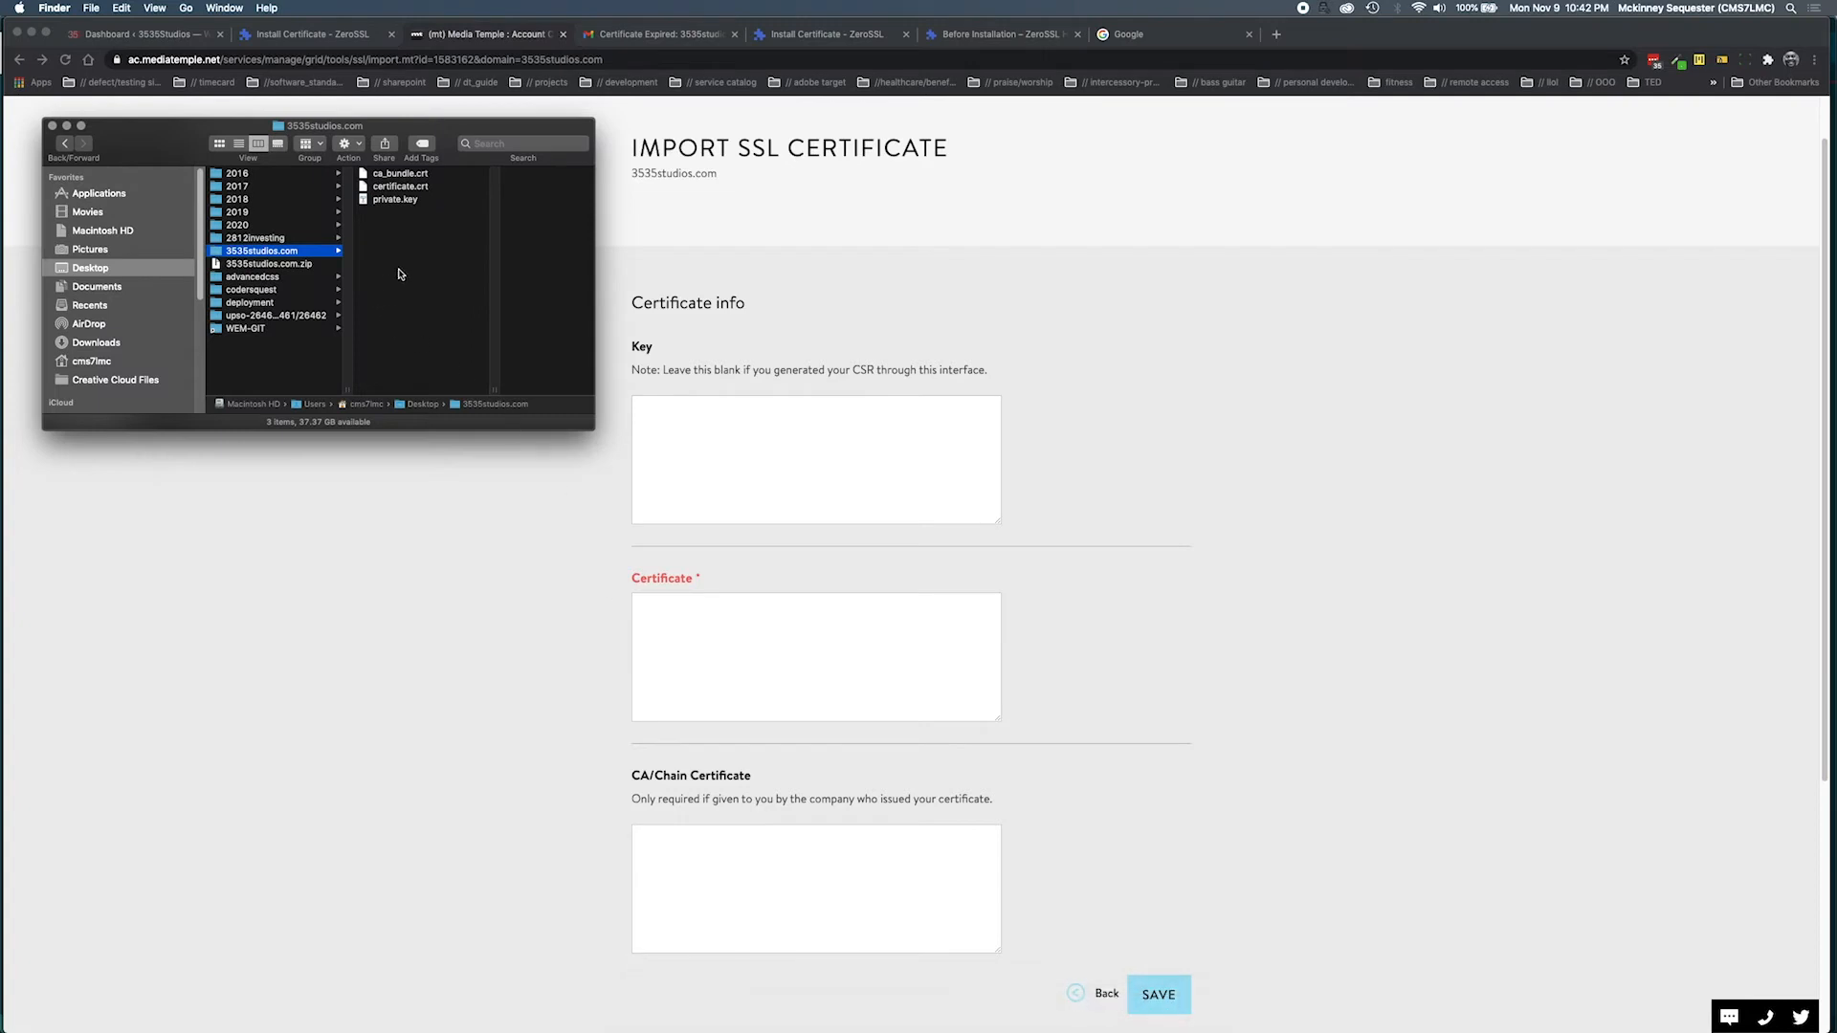
left_click(283, 265)
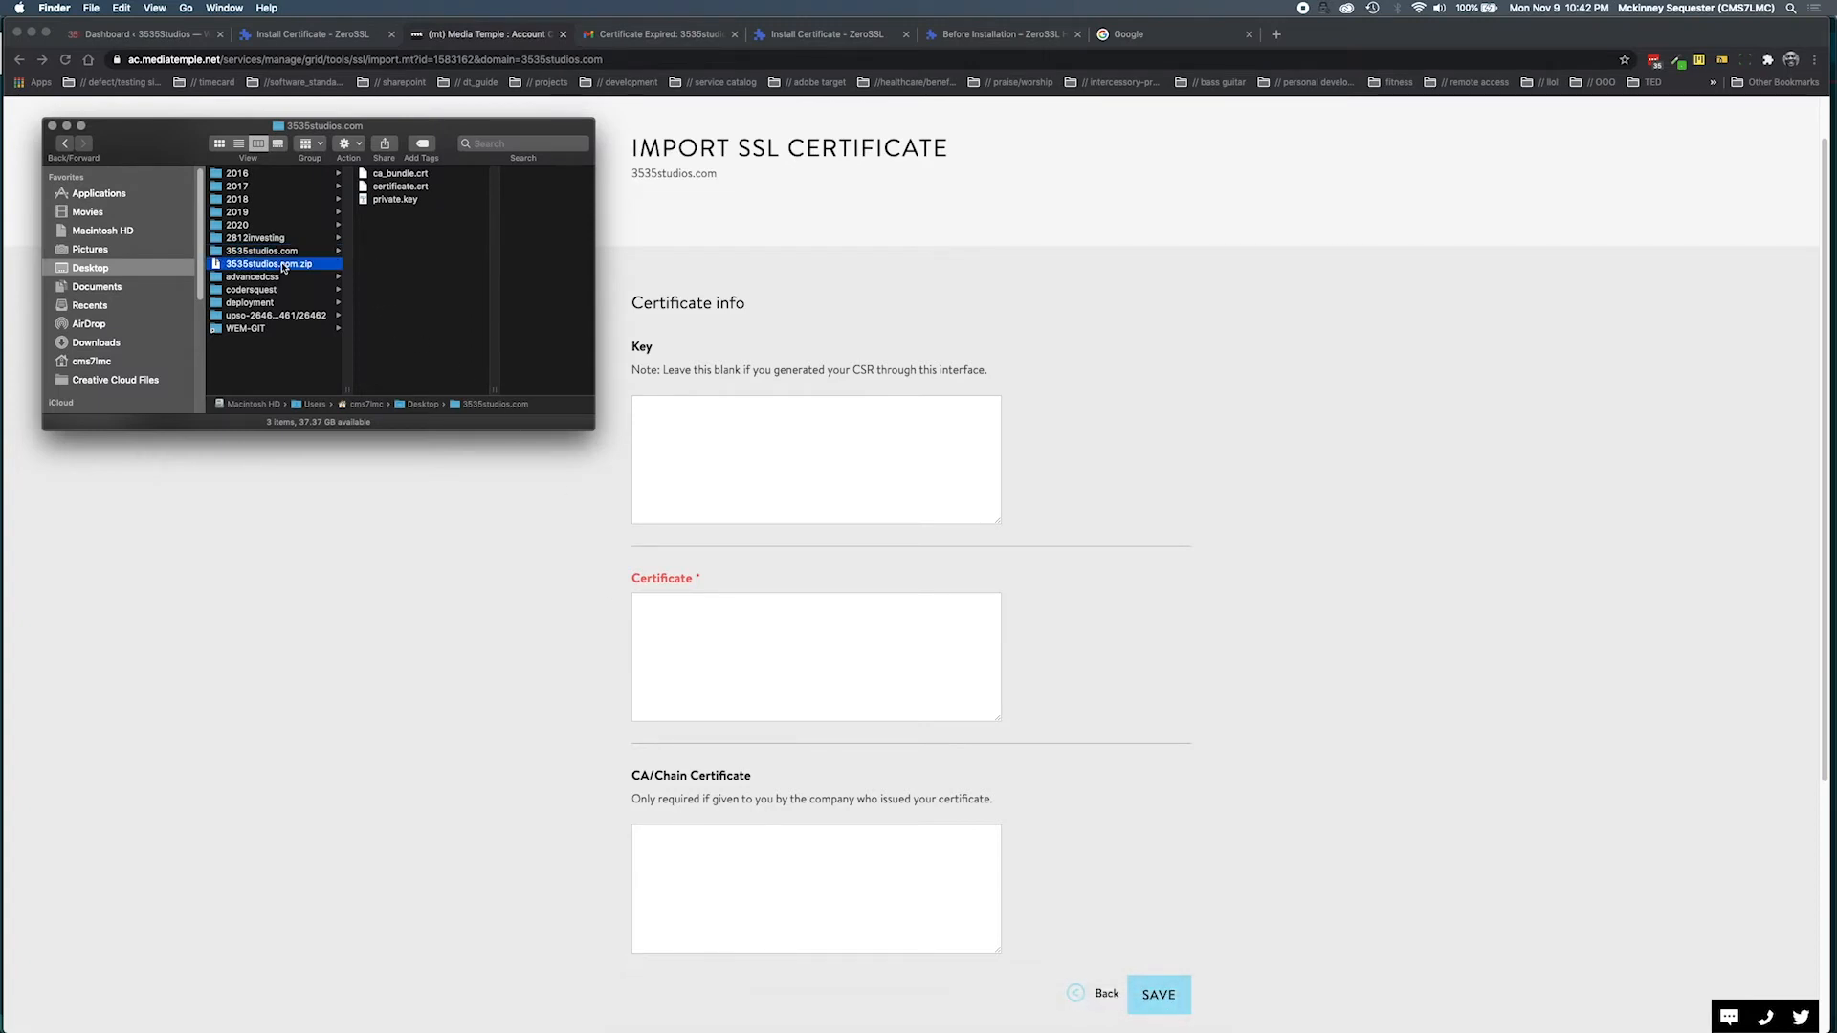
left_click(270, 252)
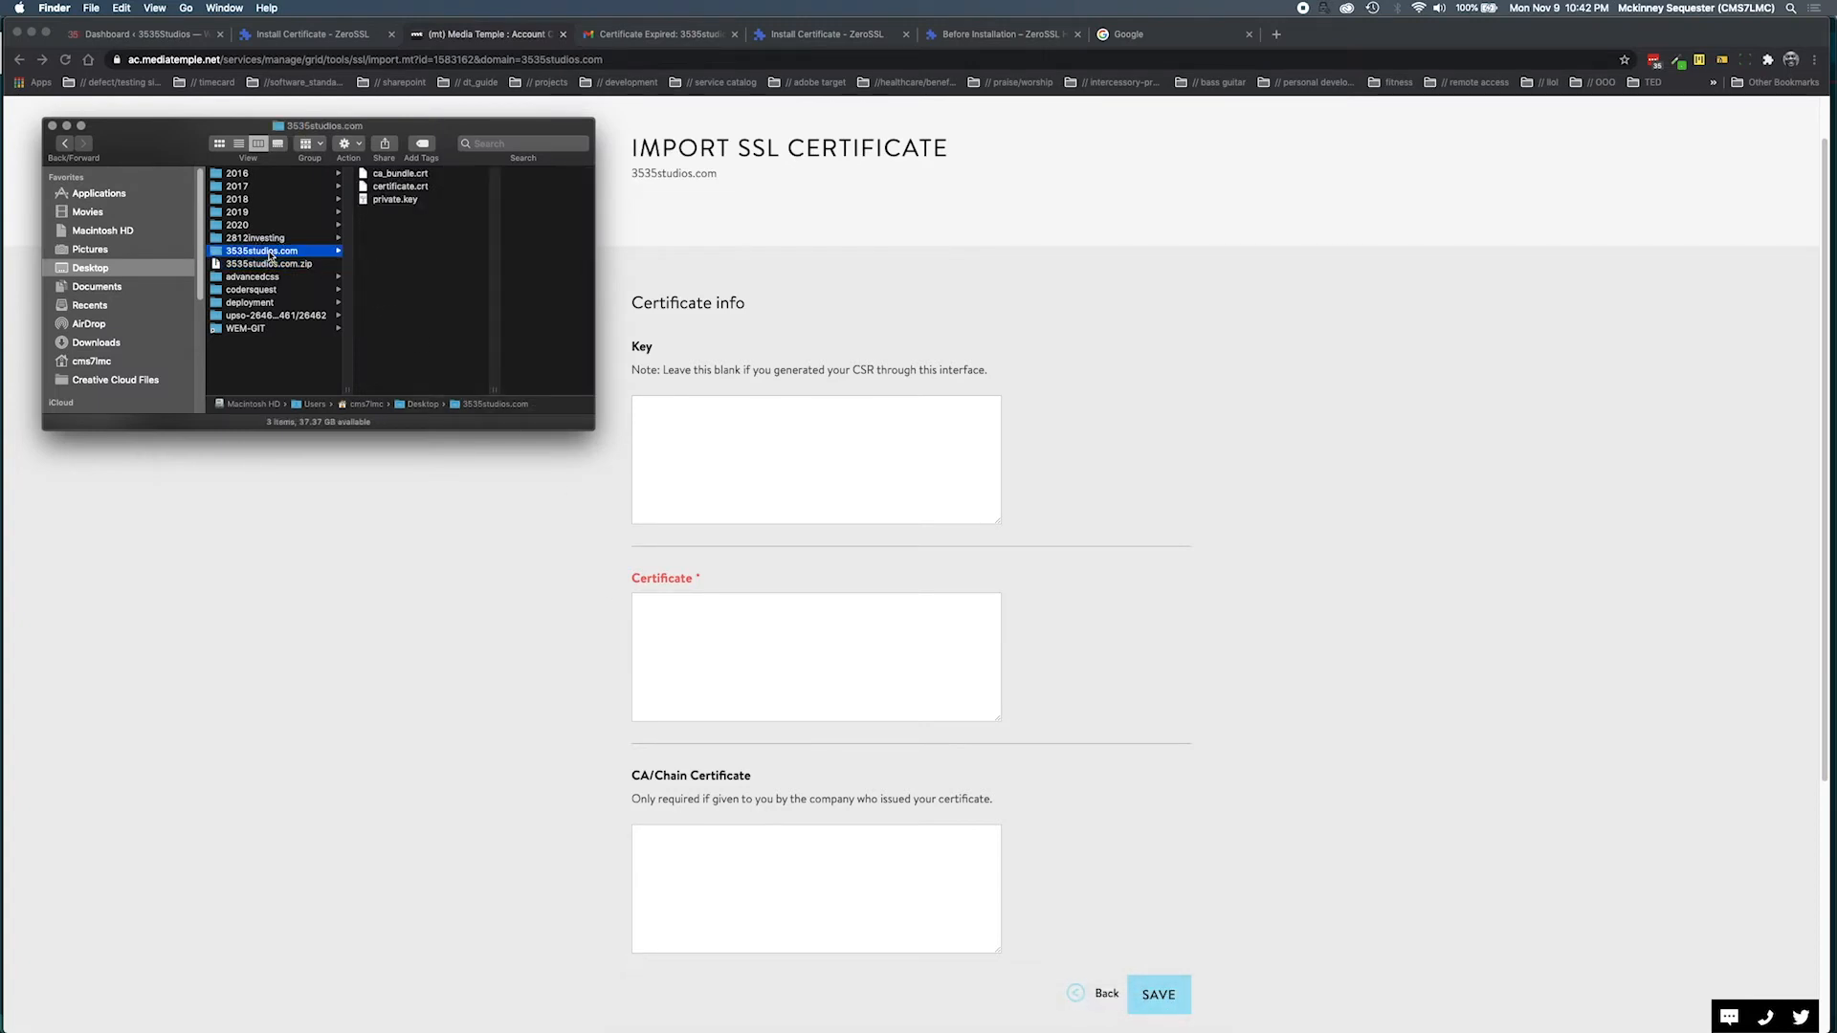
left_click(390, 201)
left_click(337, 185)
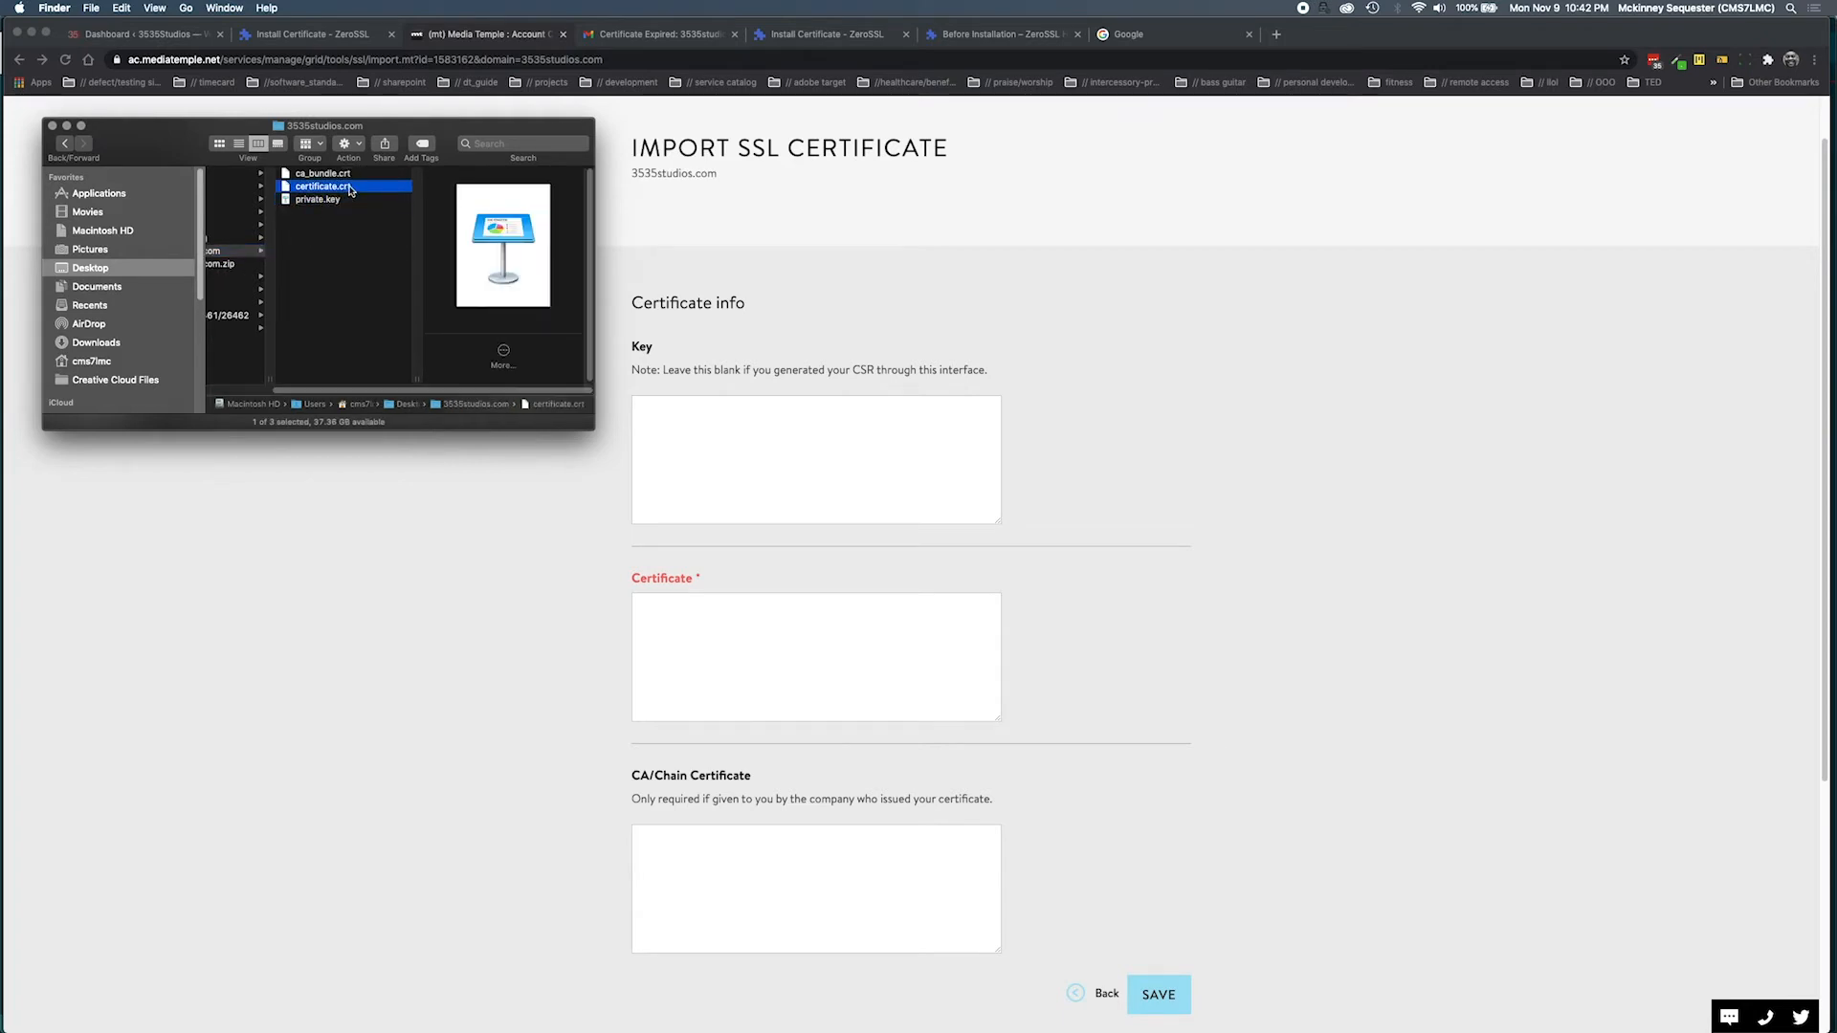
left_click(339, 176)
left_click(341, 188)
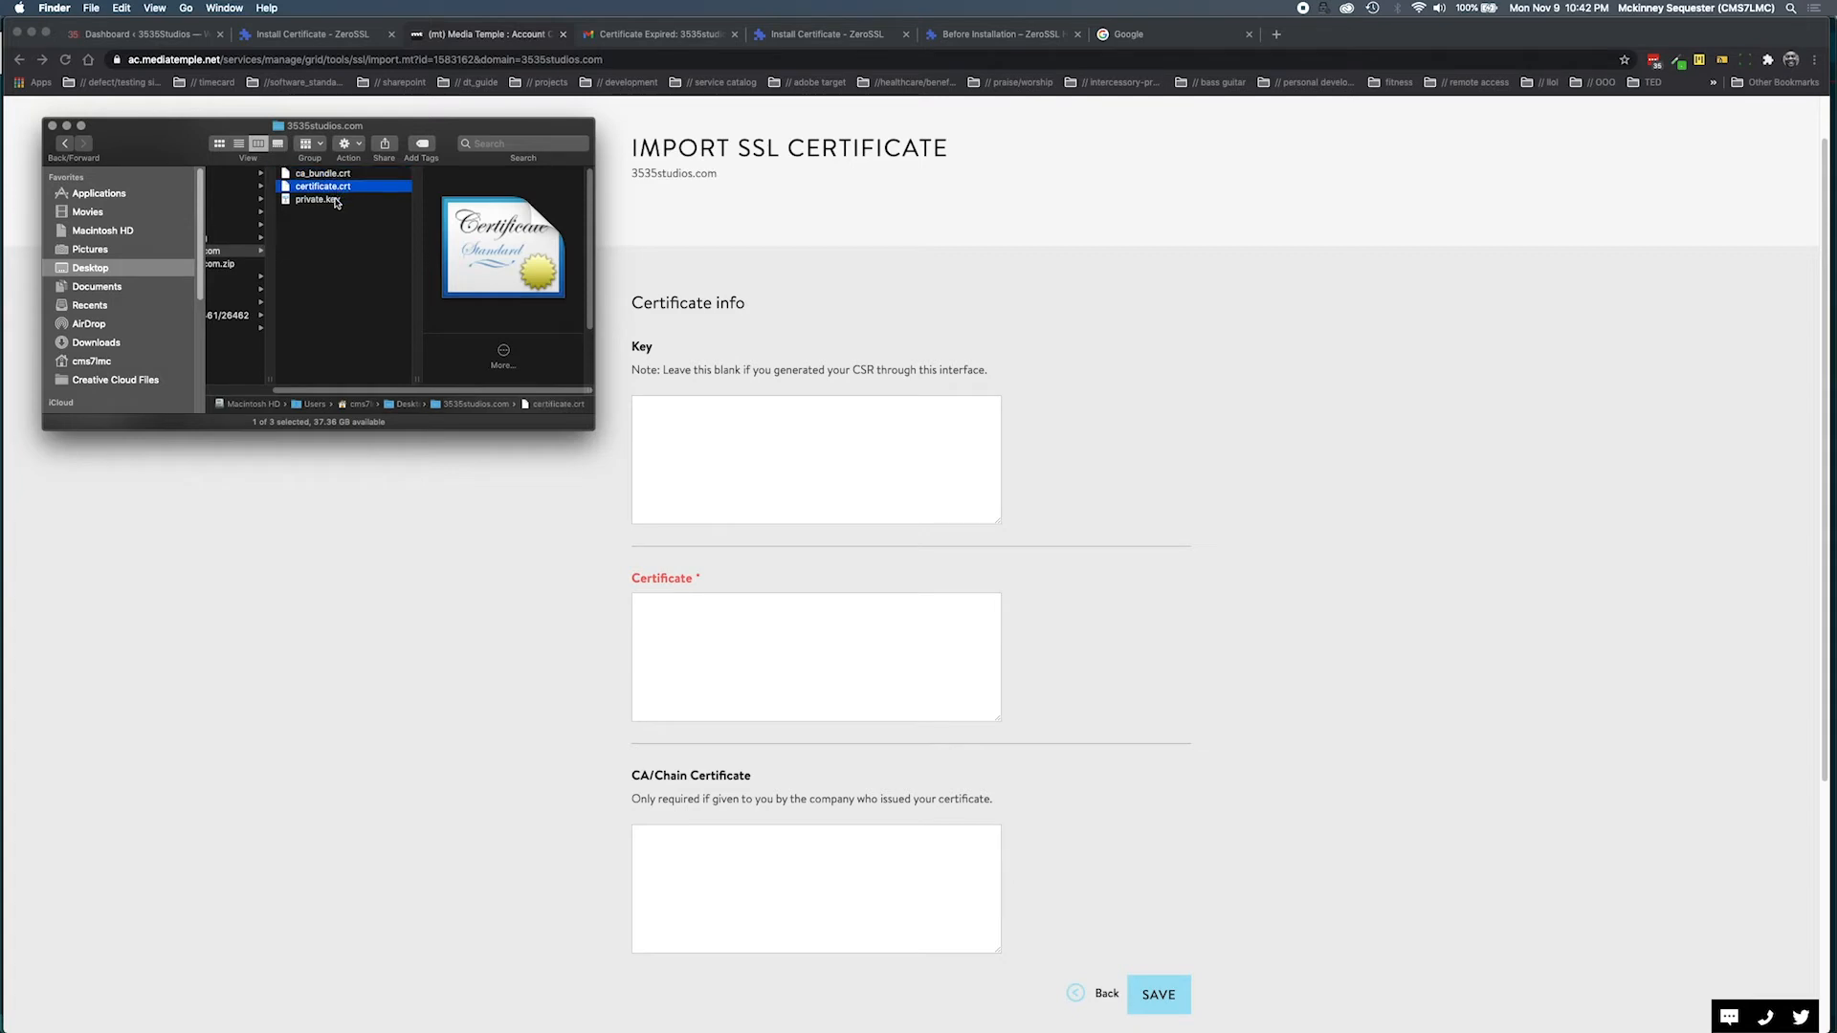
left_click(335, 201)
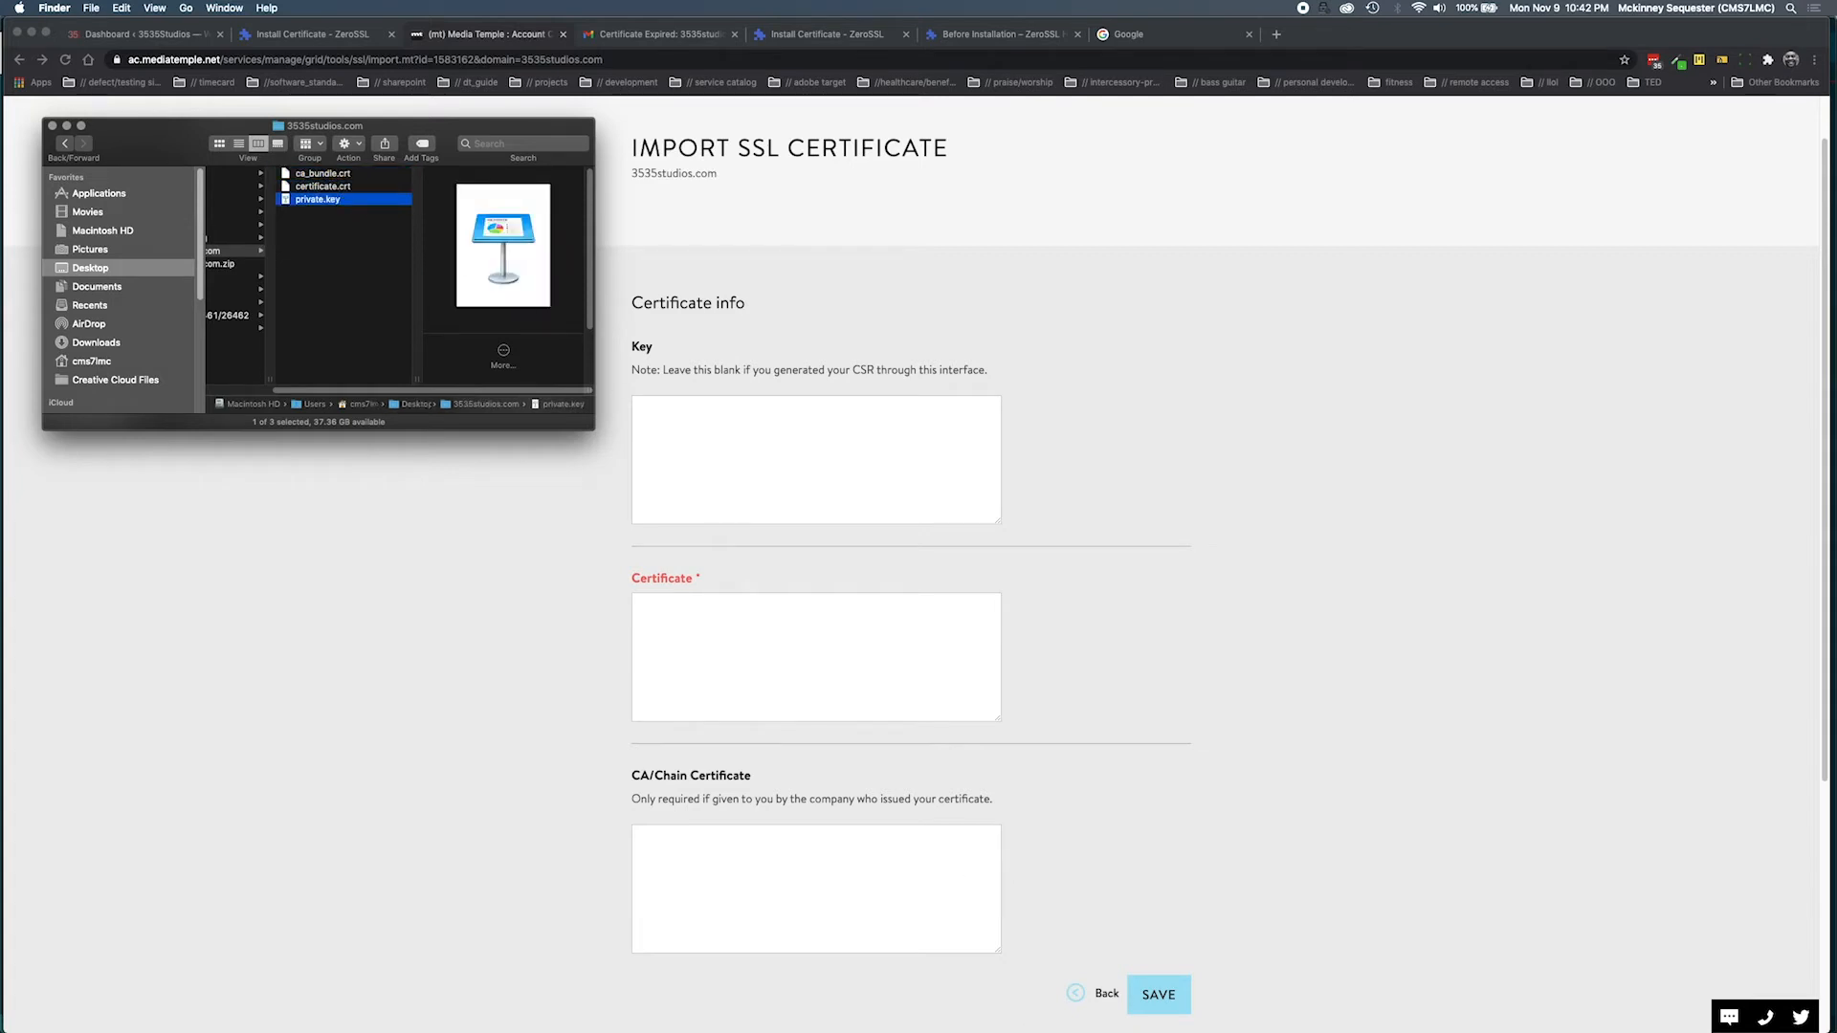
- Switch to Visual Studio Code and review the open ca_bundle.crt, certificate.crt and private.key files
mouse_move(903, 1028)
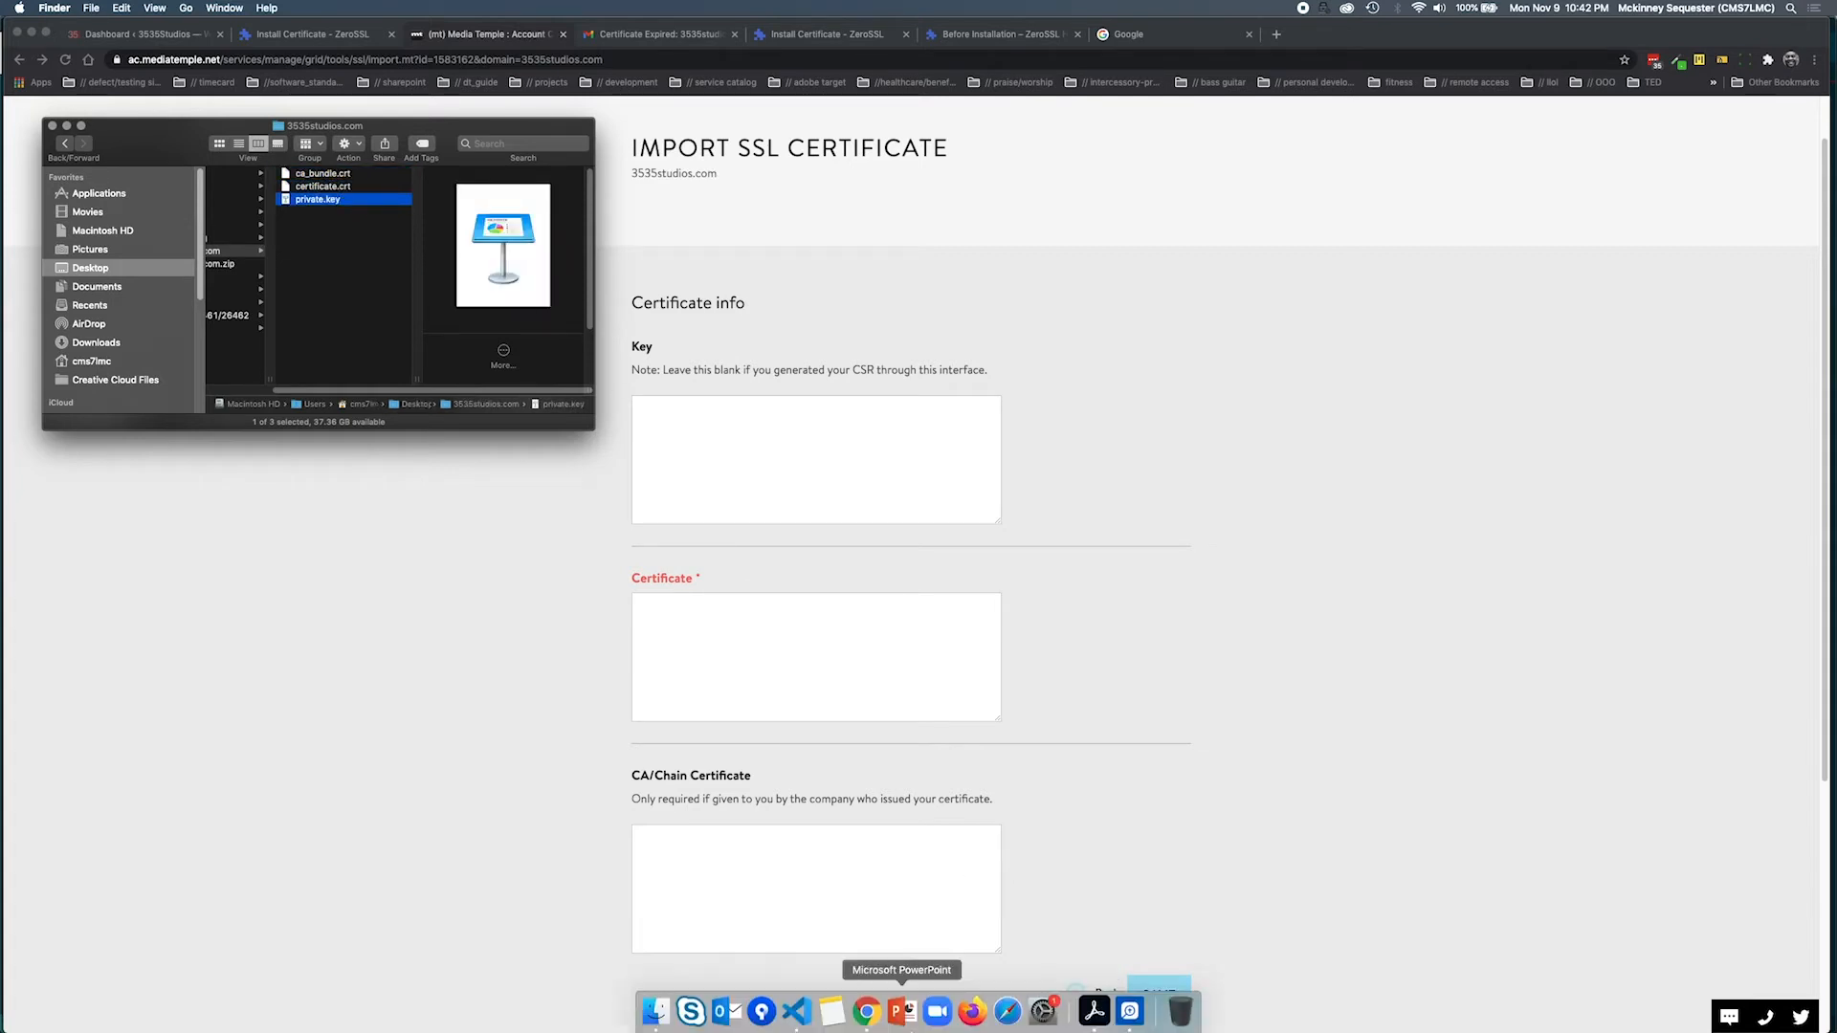
left_click(797, 1012)
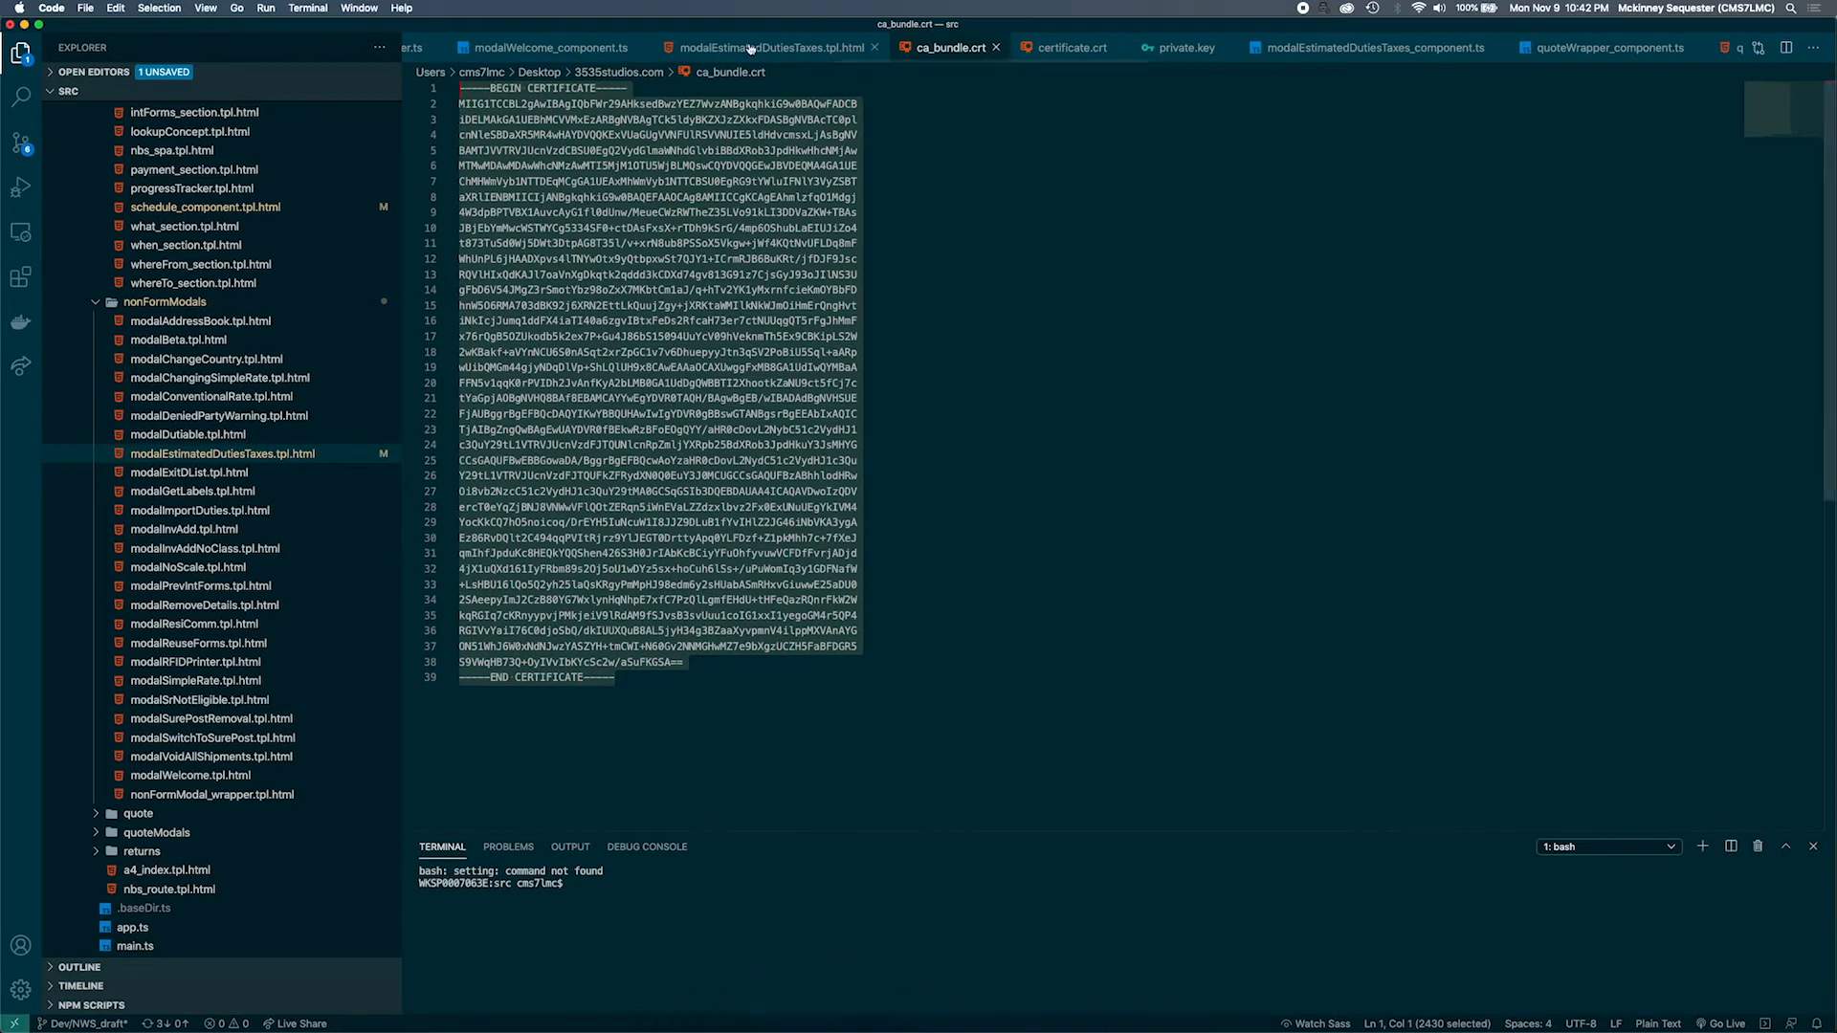
left_click(1060, 55)
left_click(934, 56)
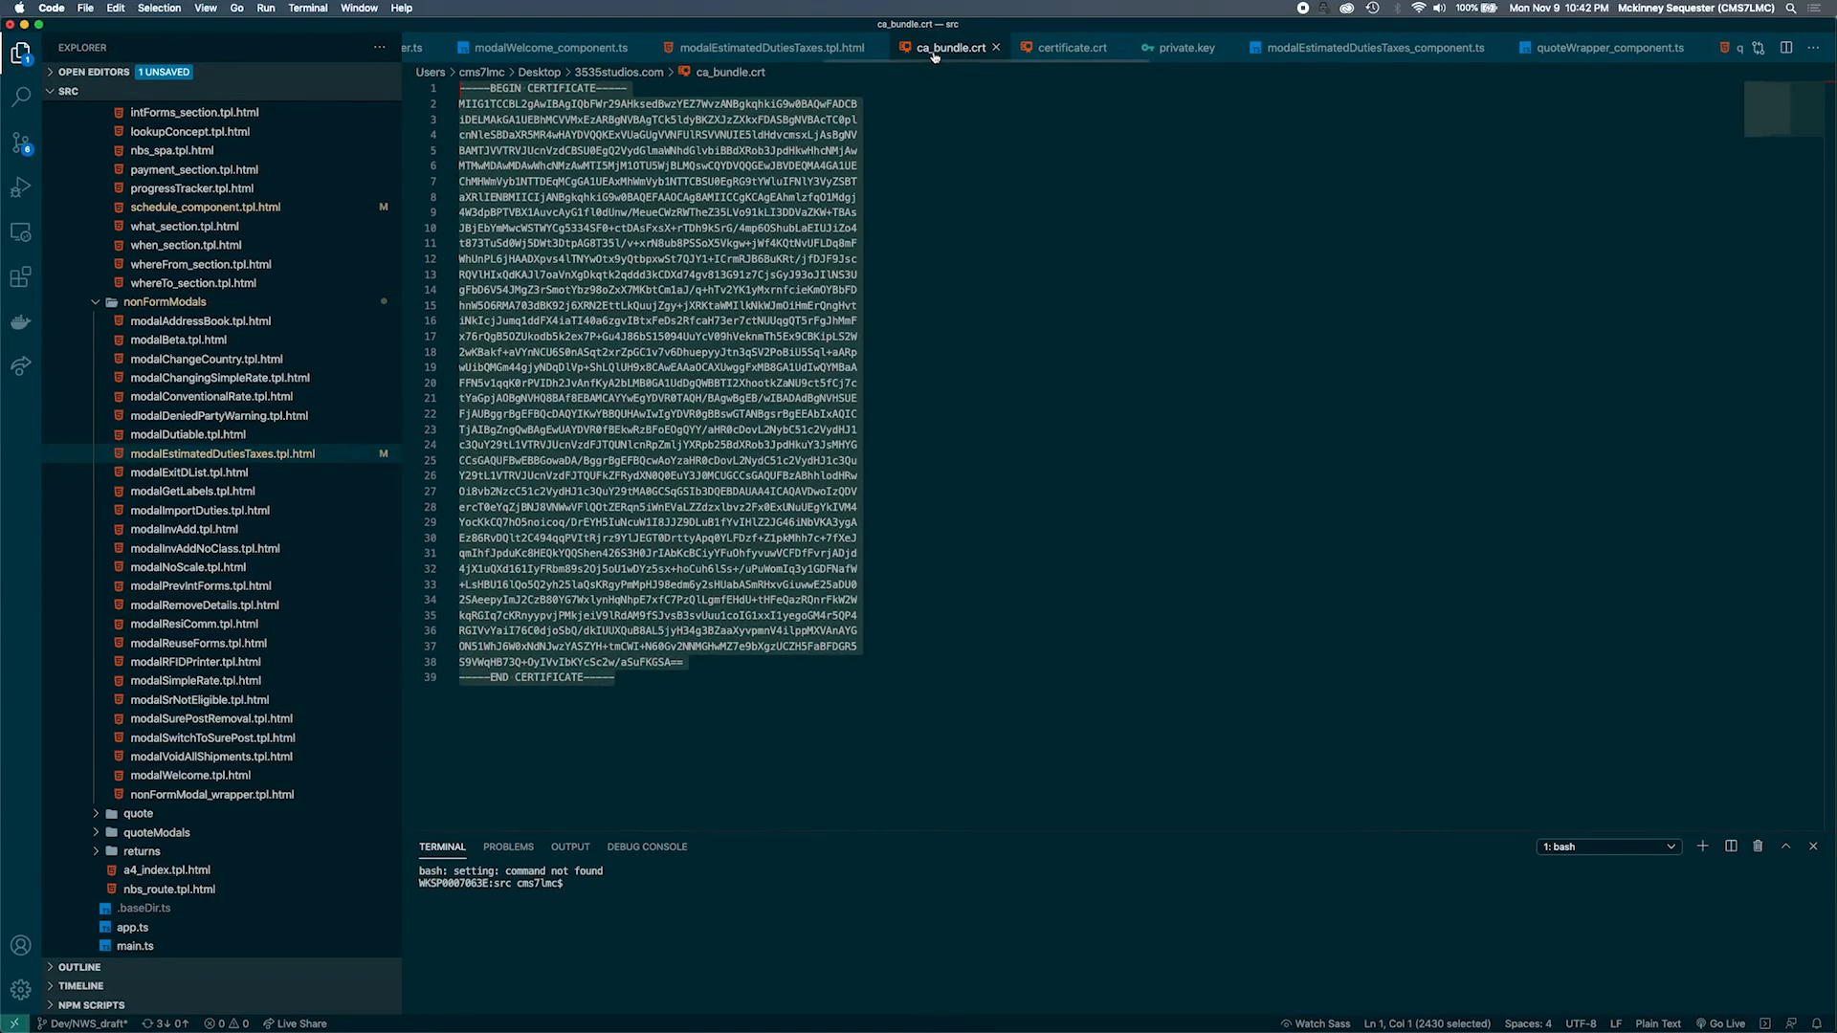
left_click(1072, 53)
left_click(1184, 58)
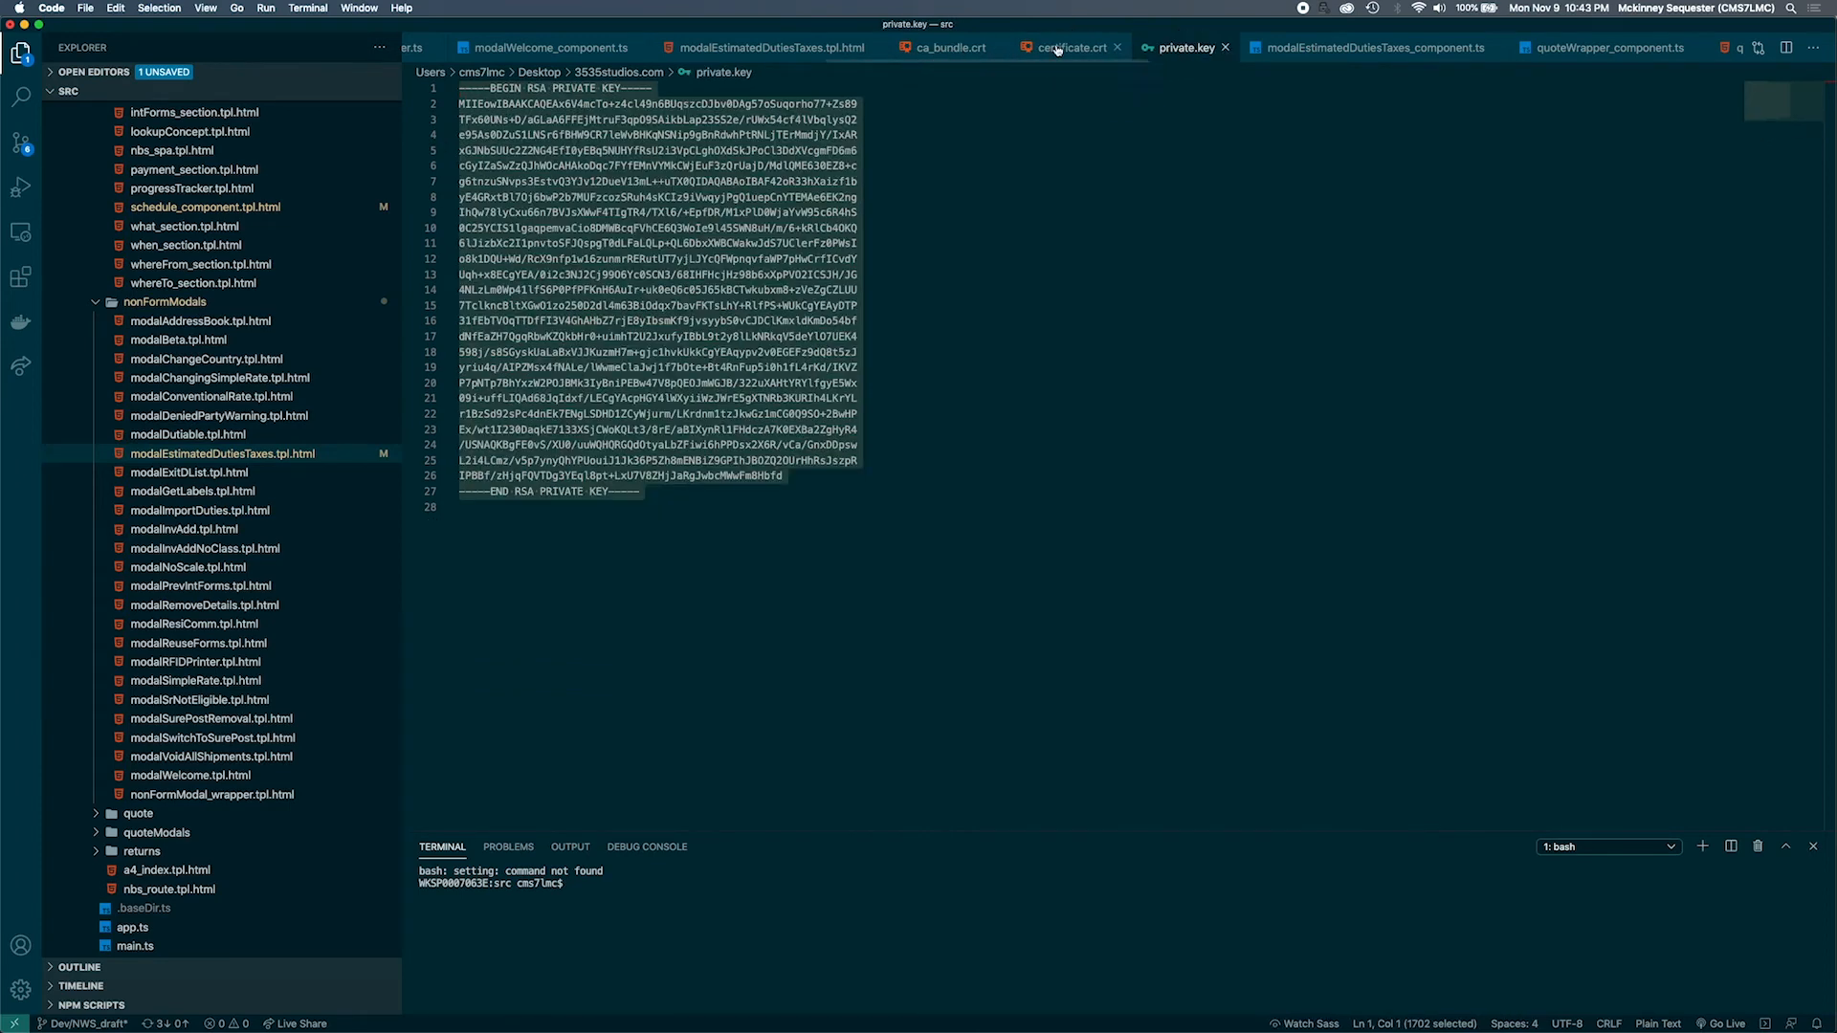
- Copy the entire private key from private.key and paste it into the Key field of the import form in Chrome
mouse_move(937, 1028)
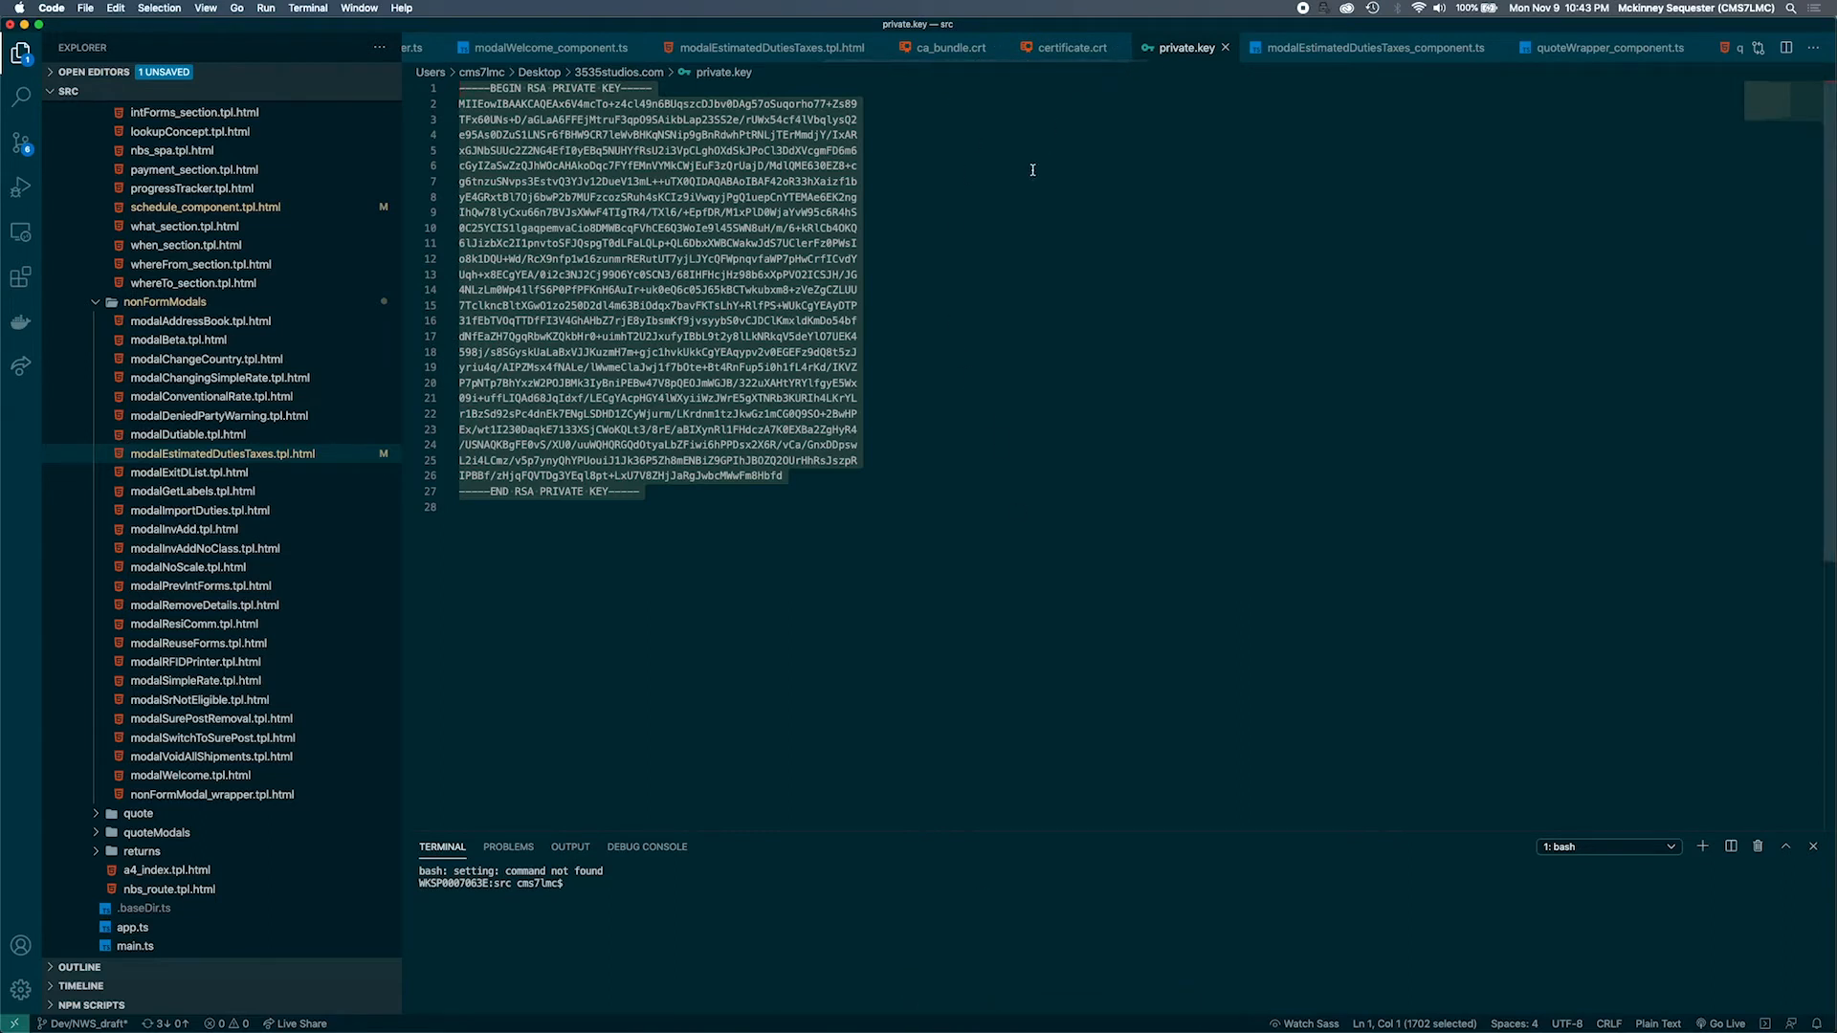
left_click_drag(669, 503, 458, 91)
right_click(519, 130)
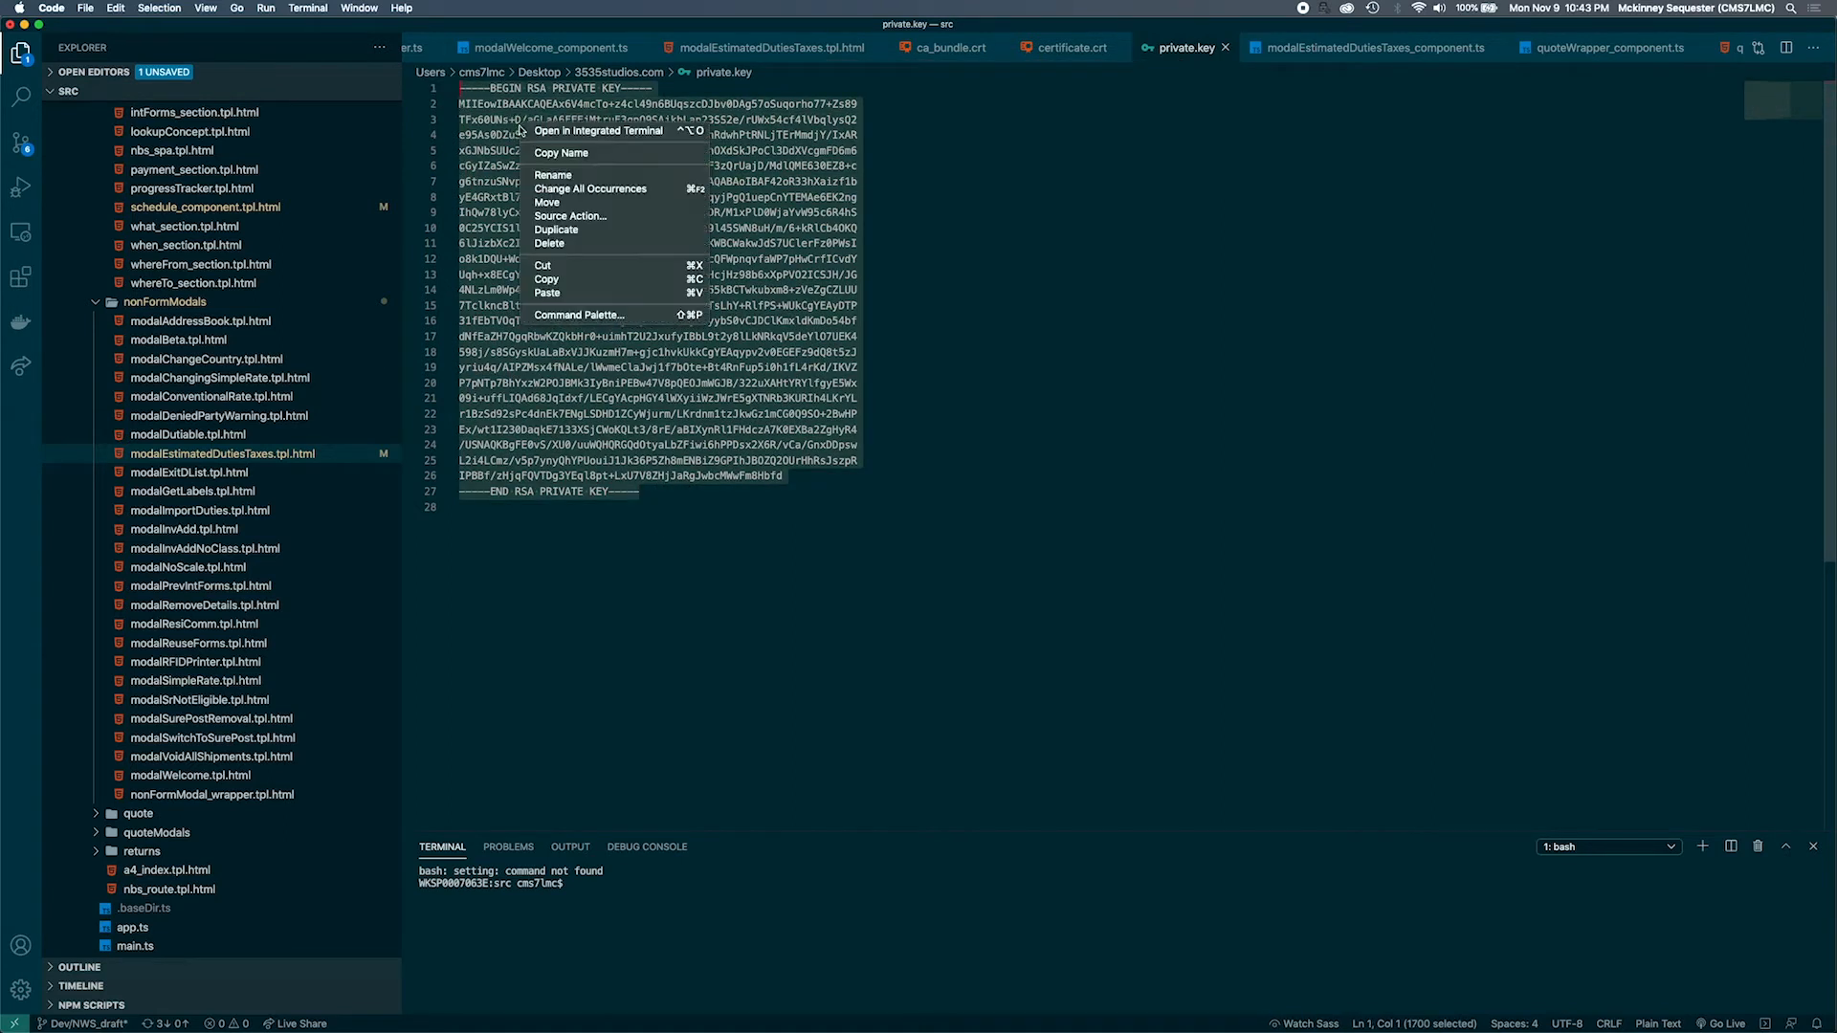
left_click(547, 279)
mouse_move(1007, 1028)
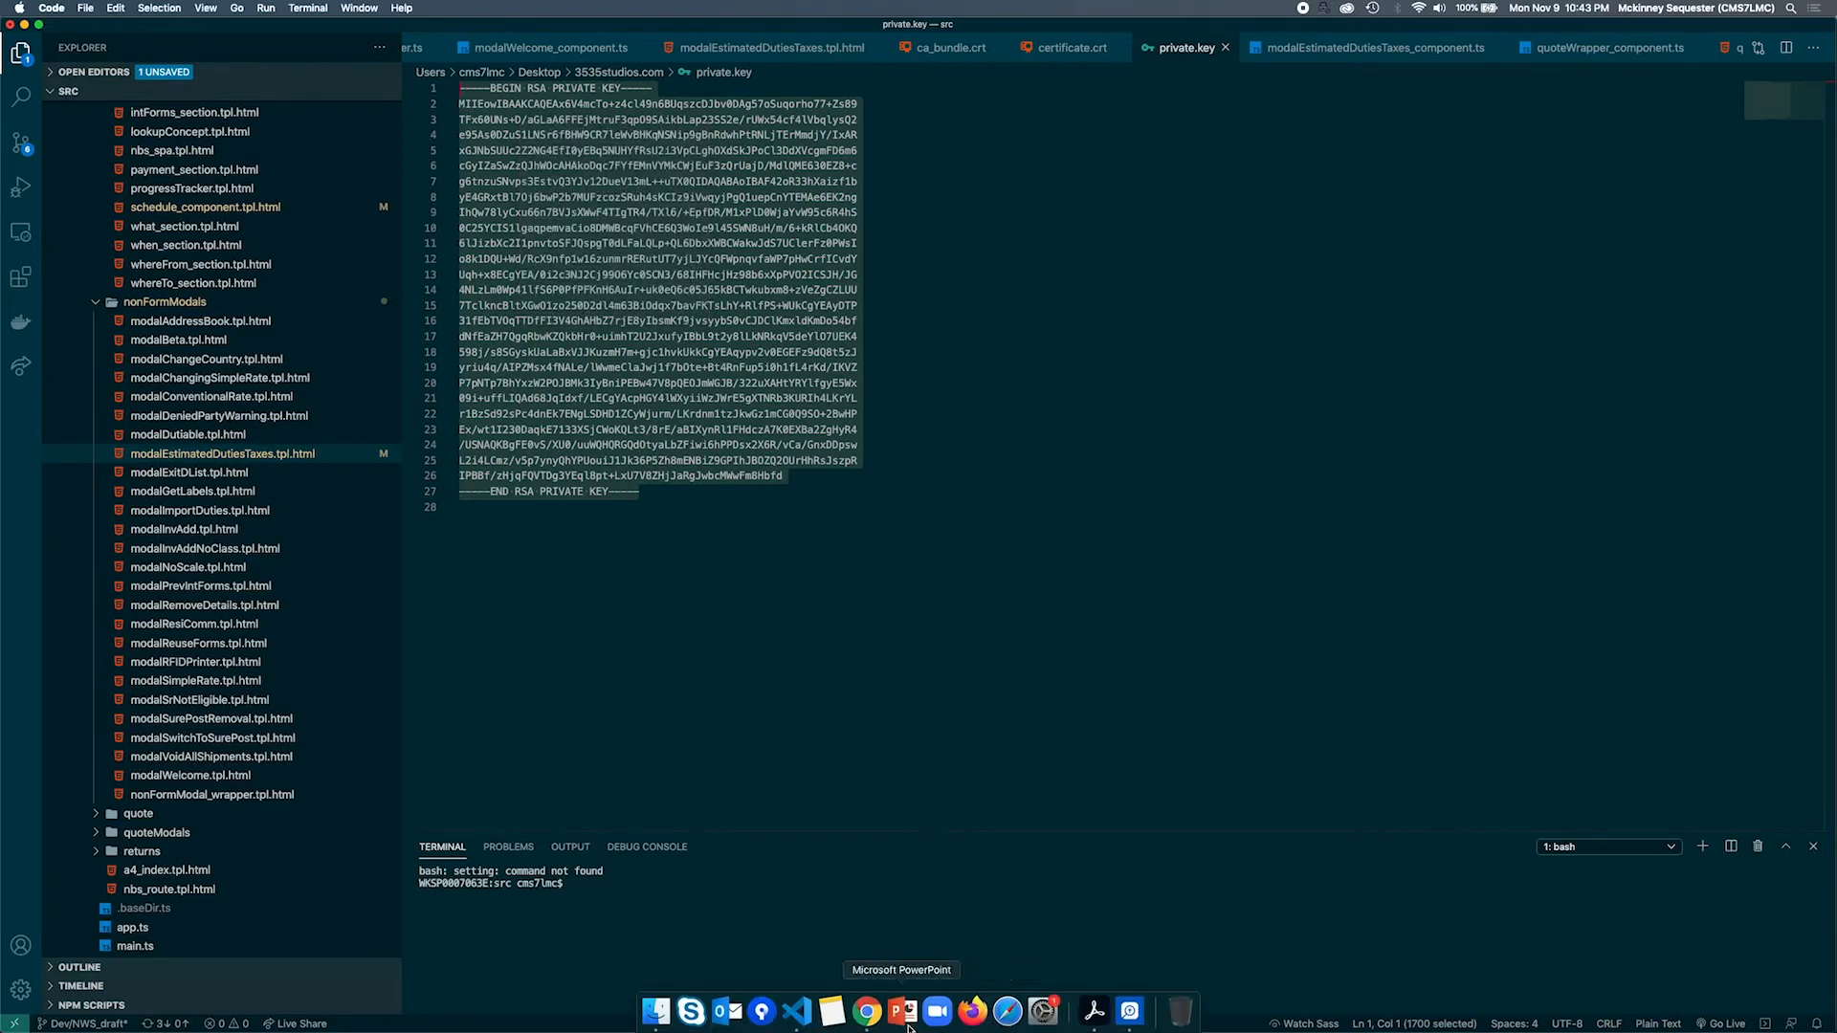
left_click(876, 1018)
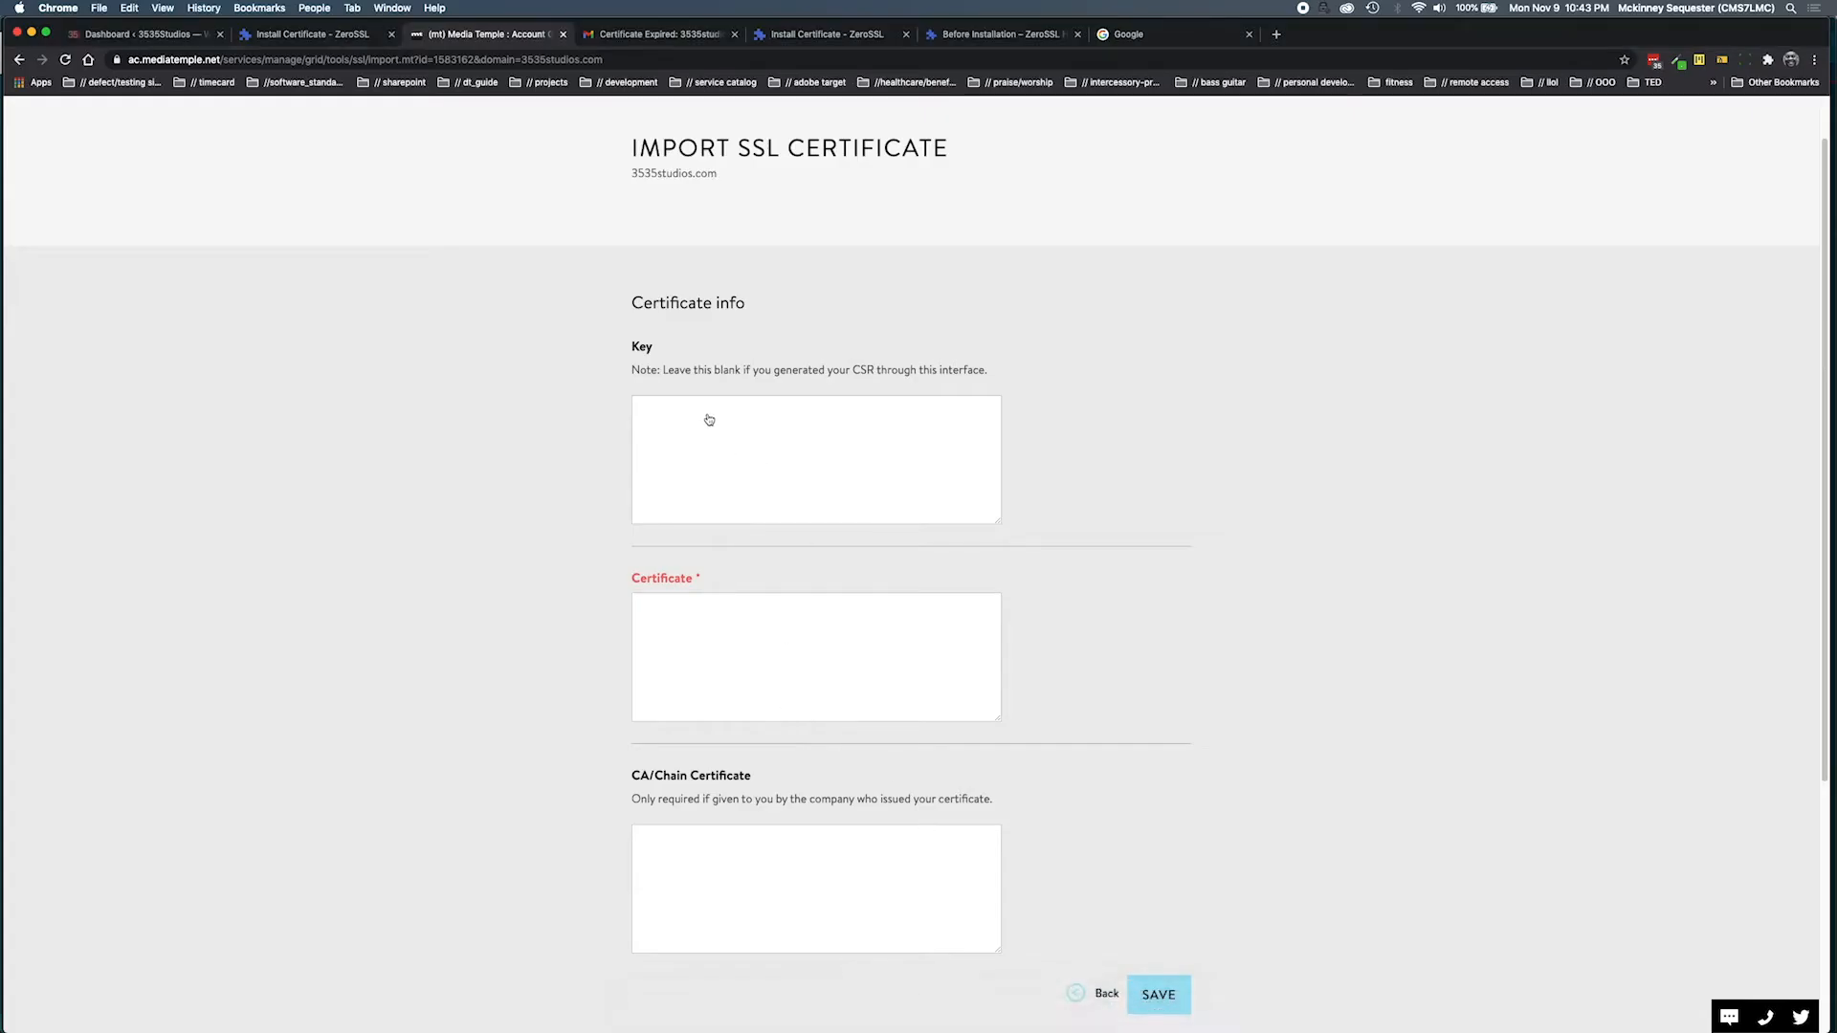
left_click(686, 404)
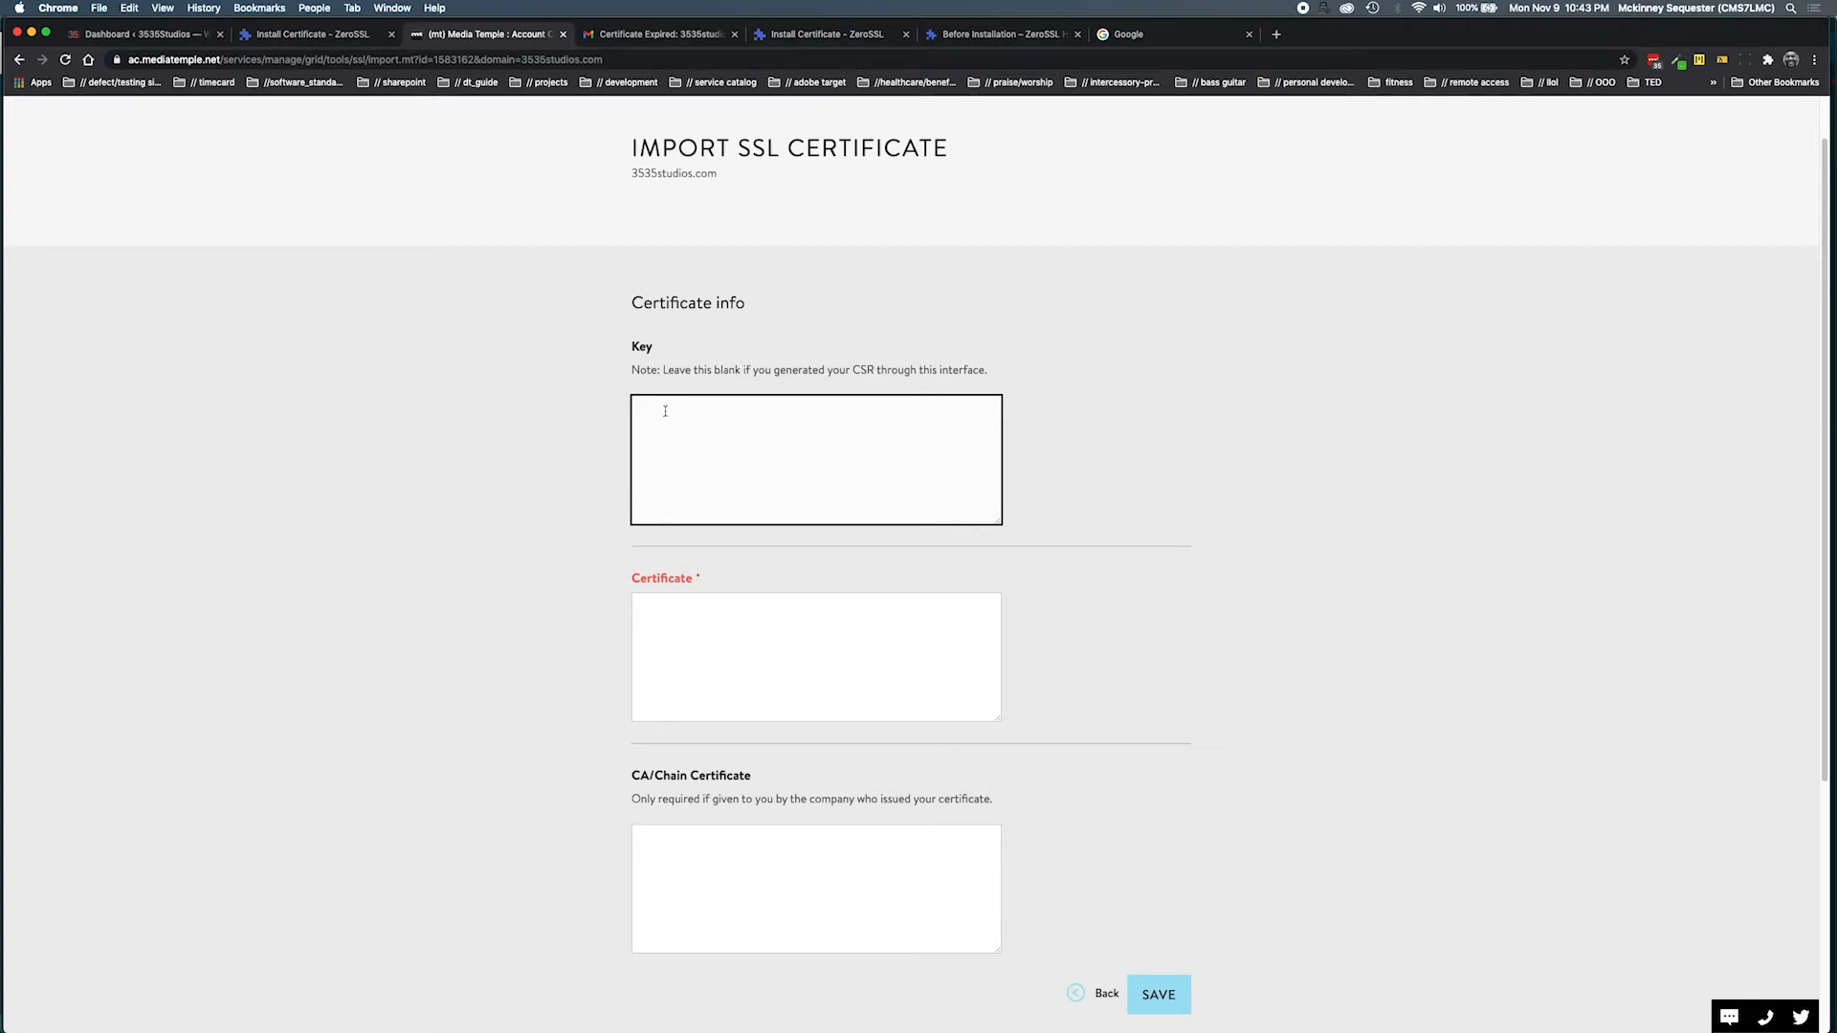
key("super+v")
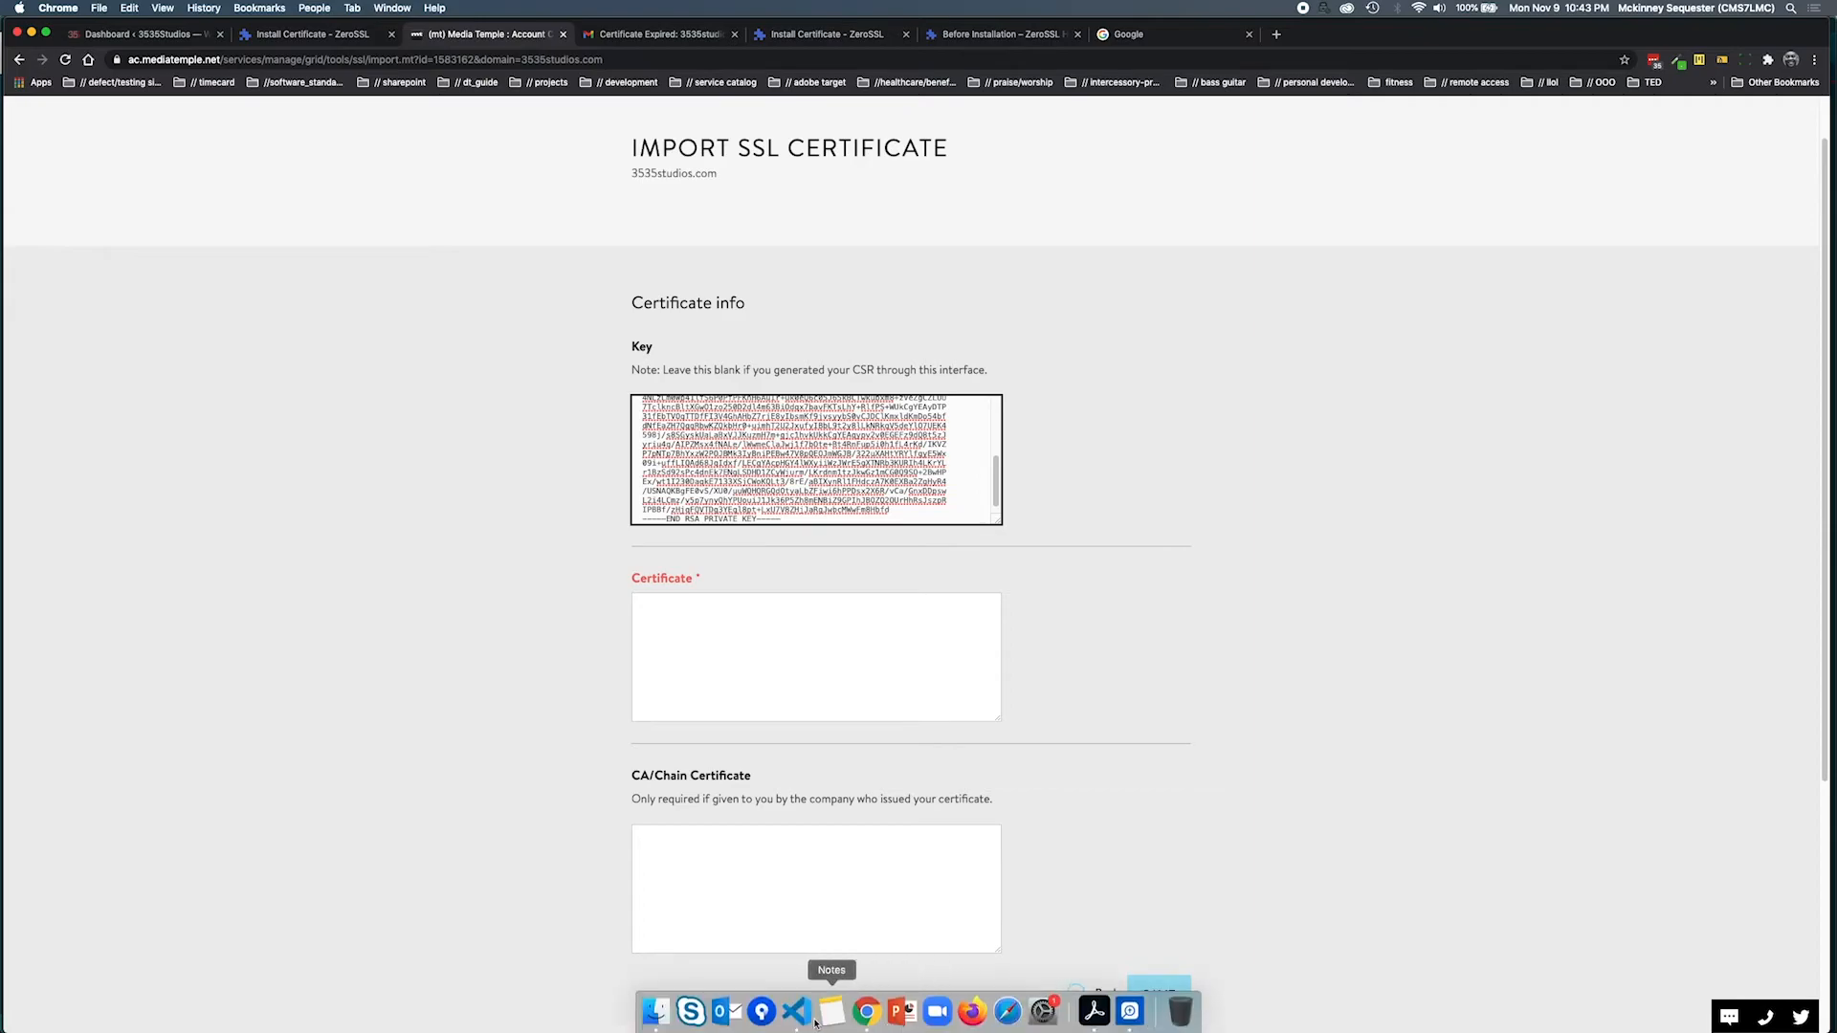
- Copy the whole certificate from certificate.crt in Visual Studio Code and paste it into the Certificate field of the import form in Chrome
left_click(800, 1012)
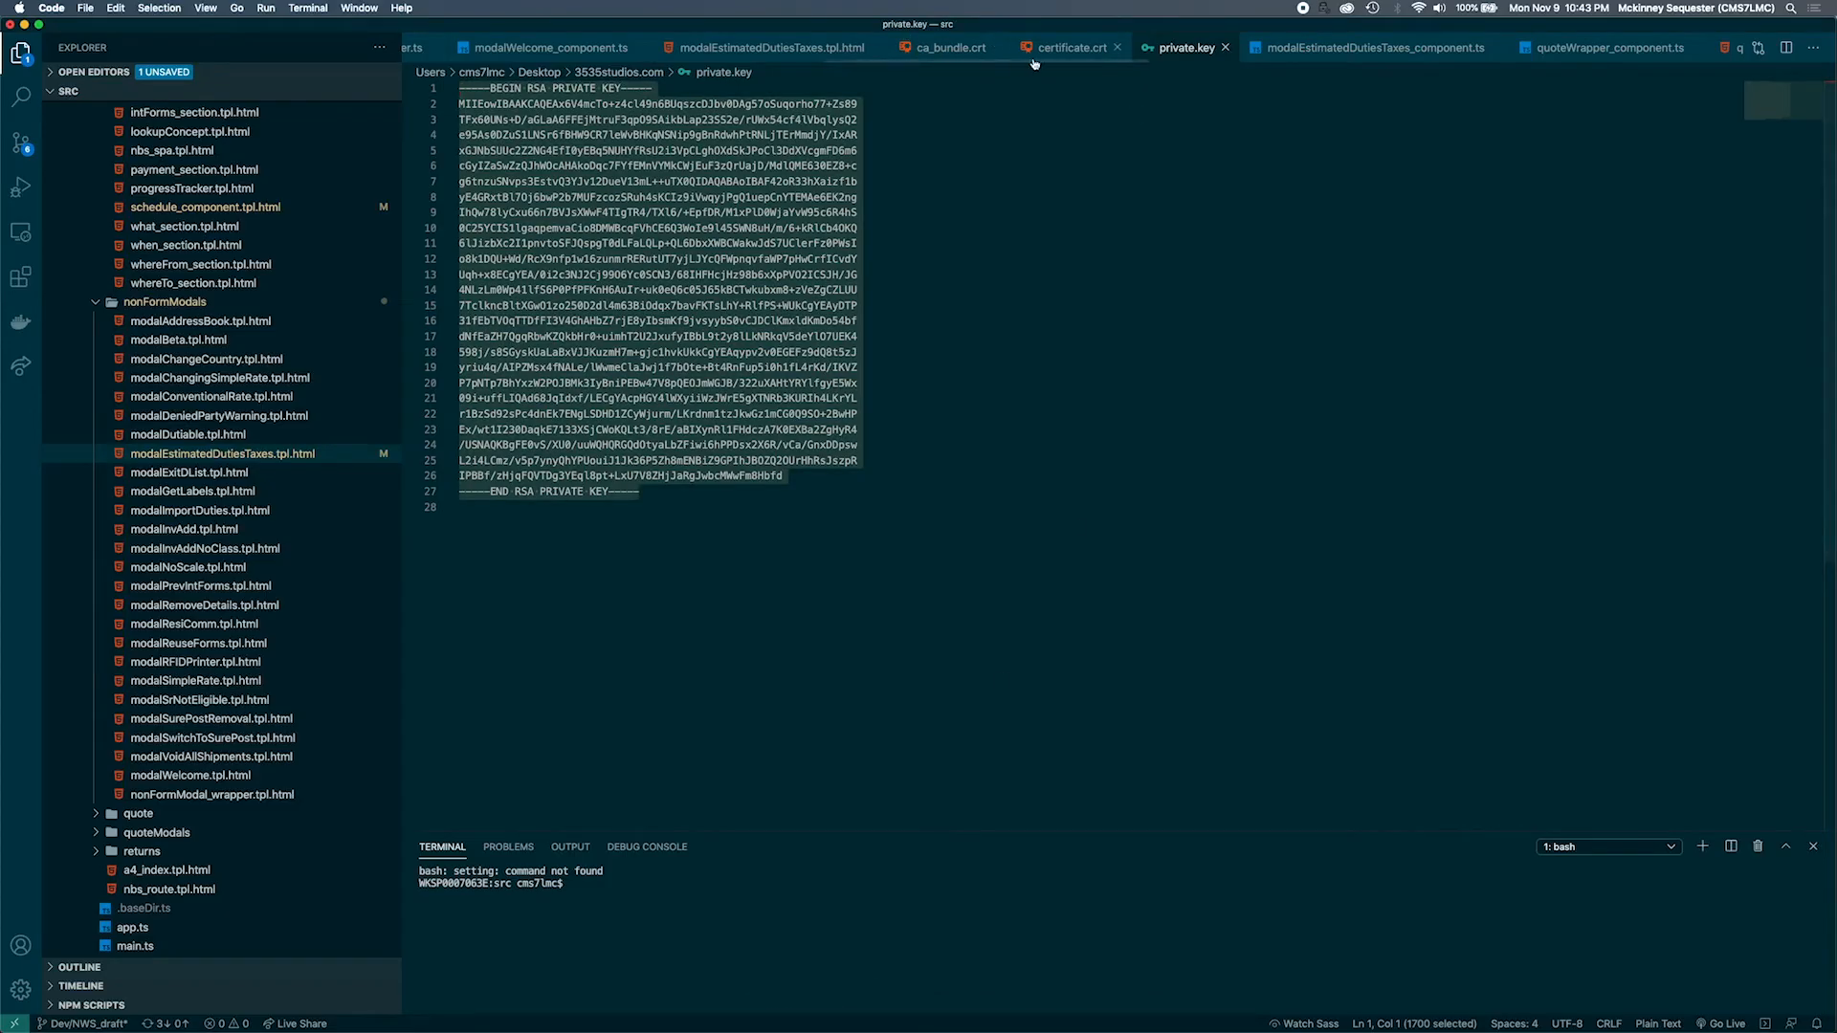
left_click(1069, 48)
right_click(682, 444)
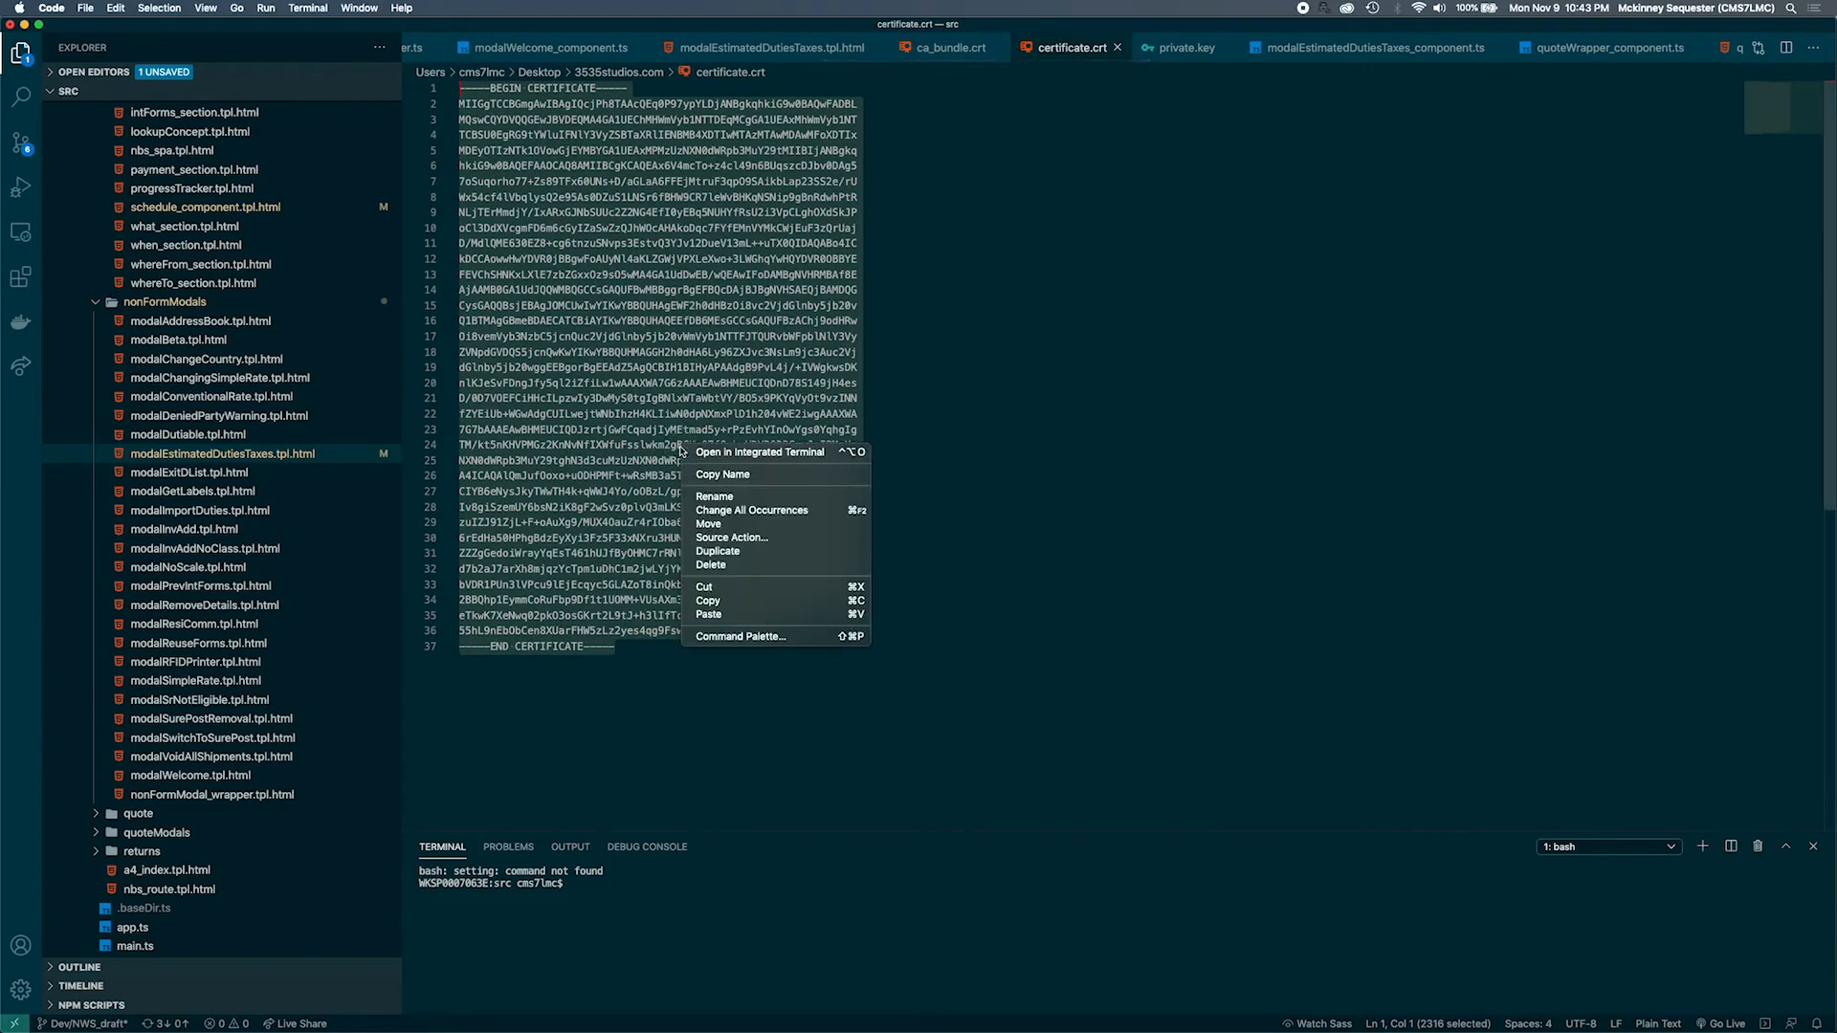
left_click(721, 600)
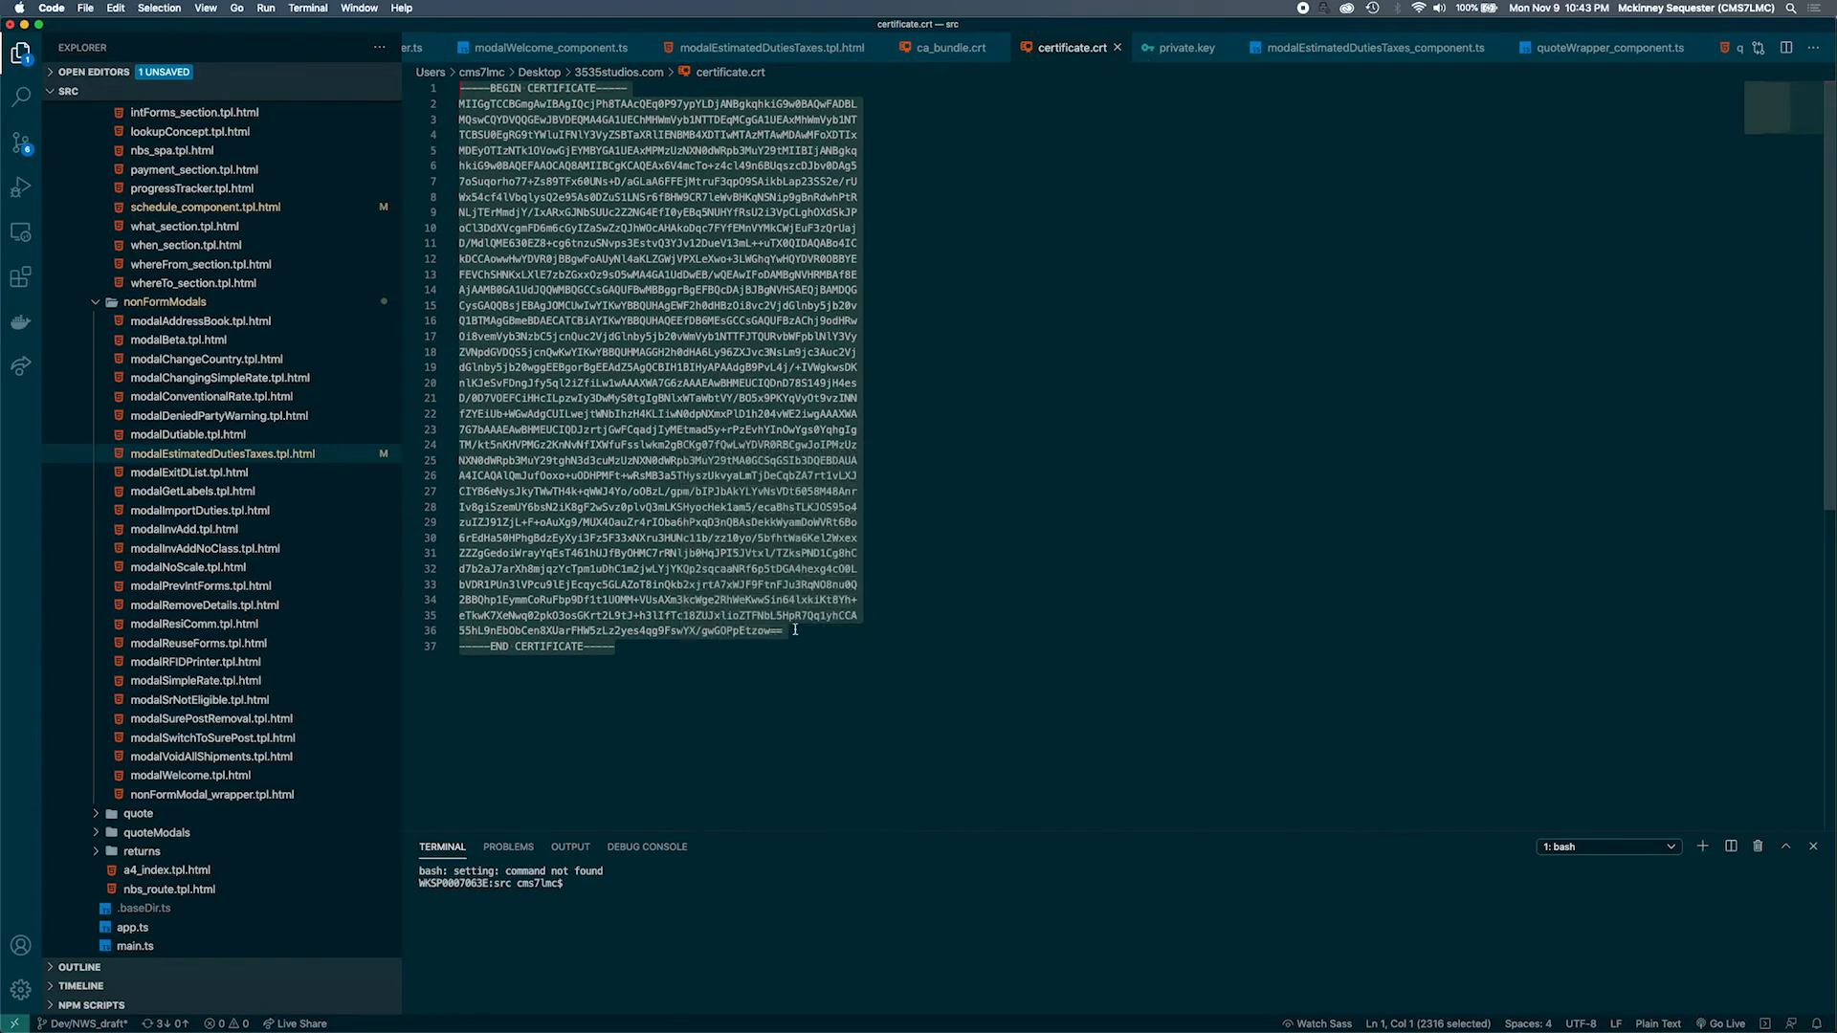
mouse_move(812, 1021)
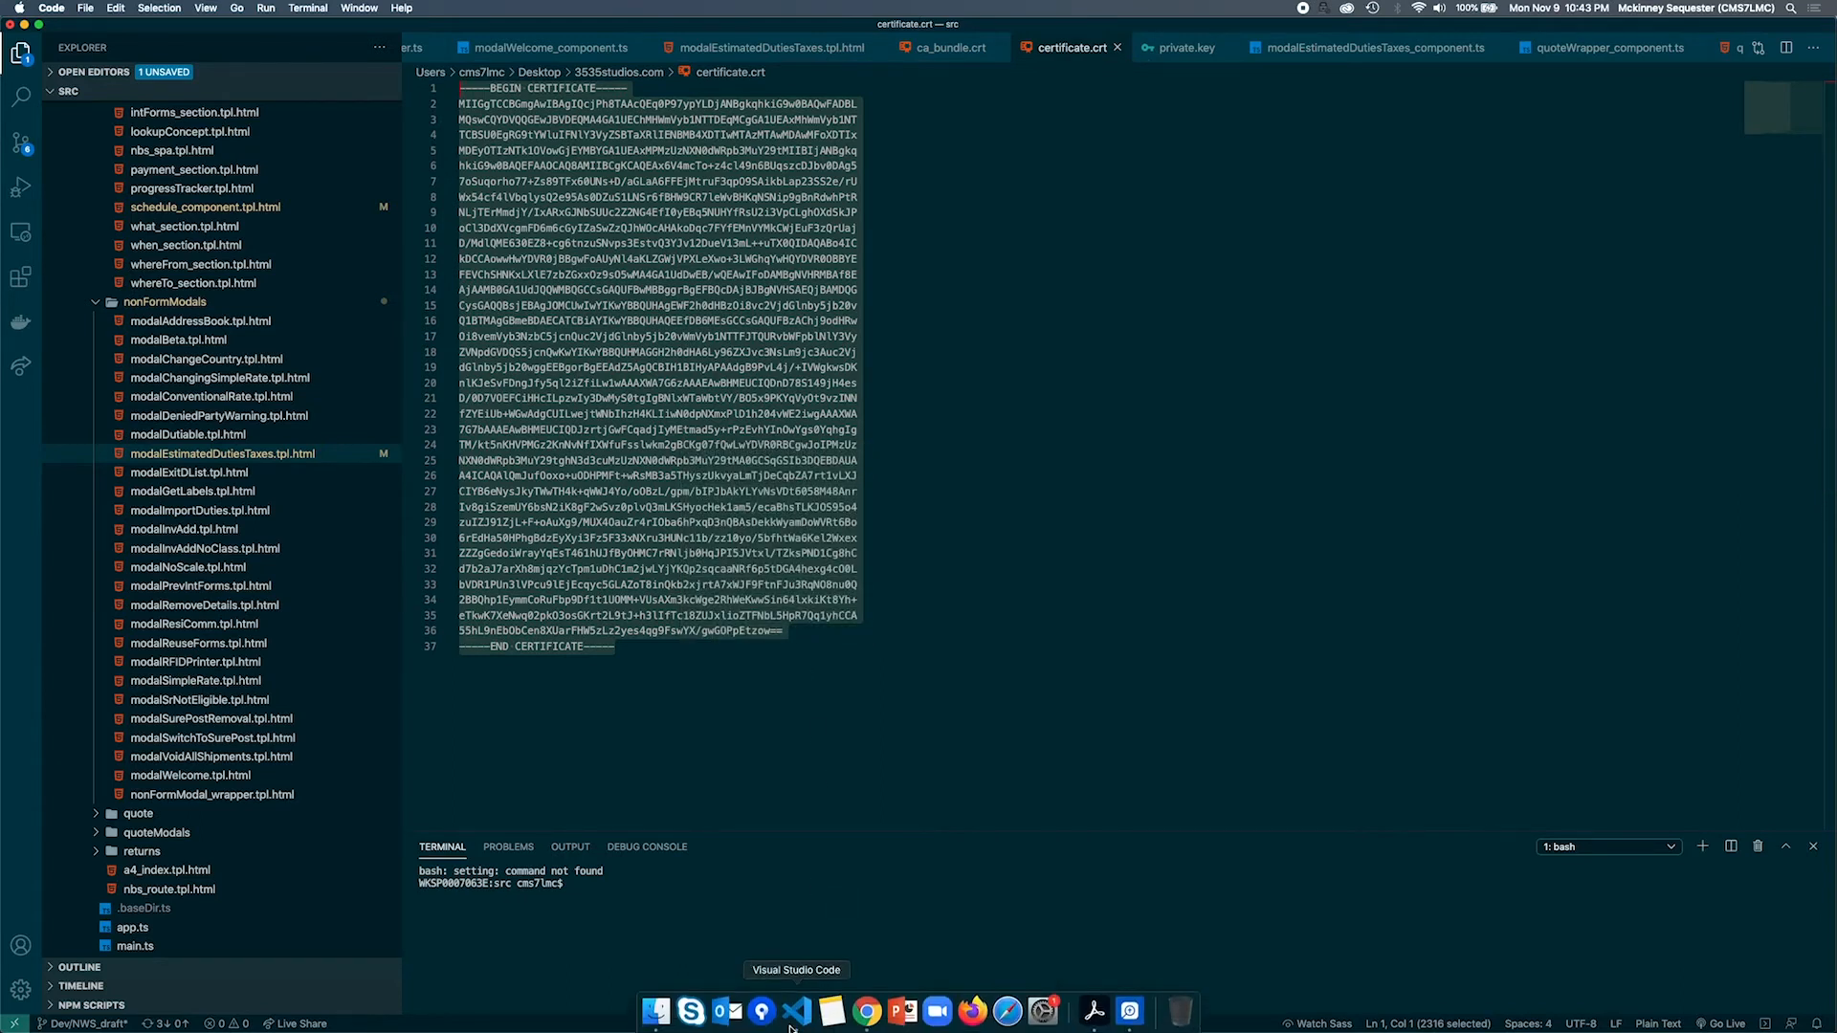
left_click(865, 1016)
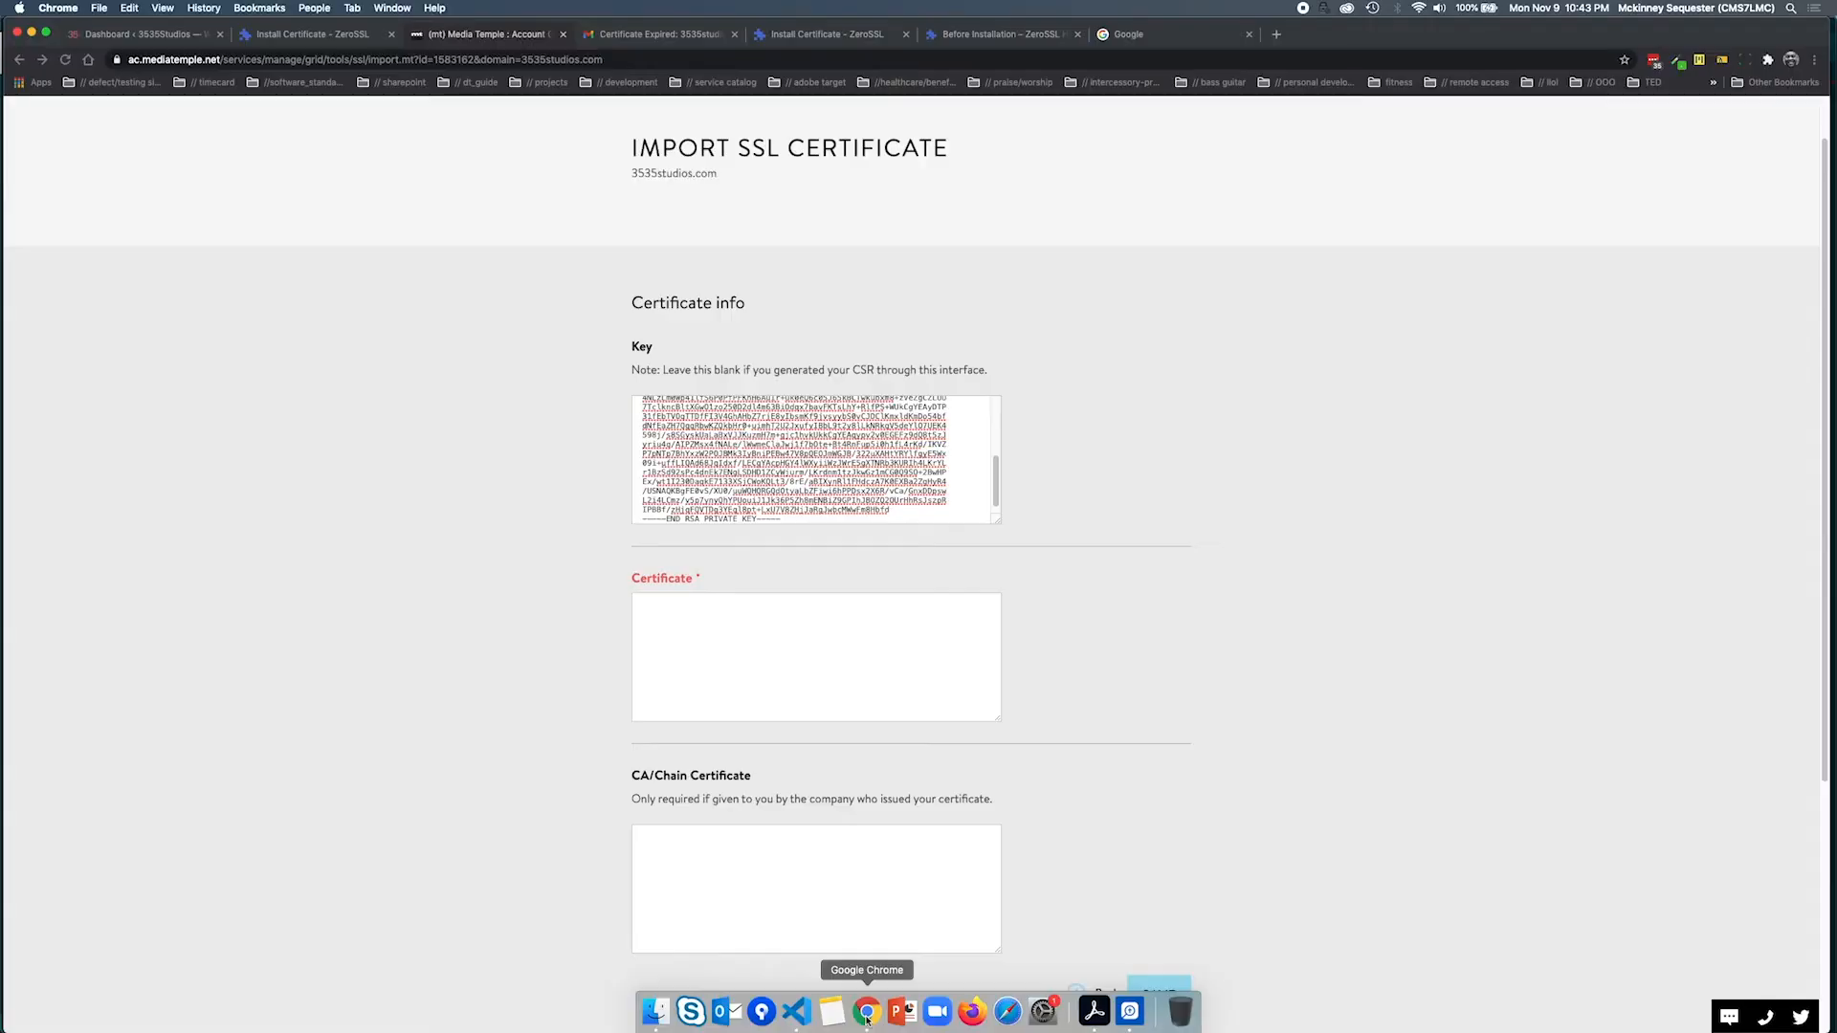
left_click(685, 650)
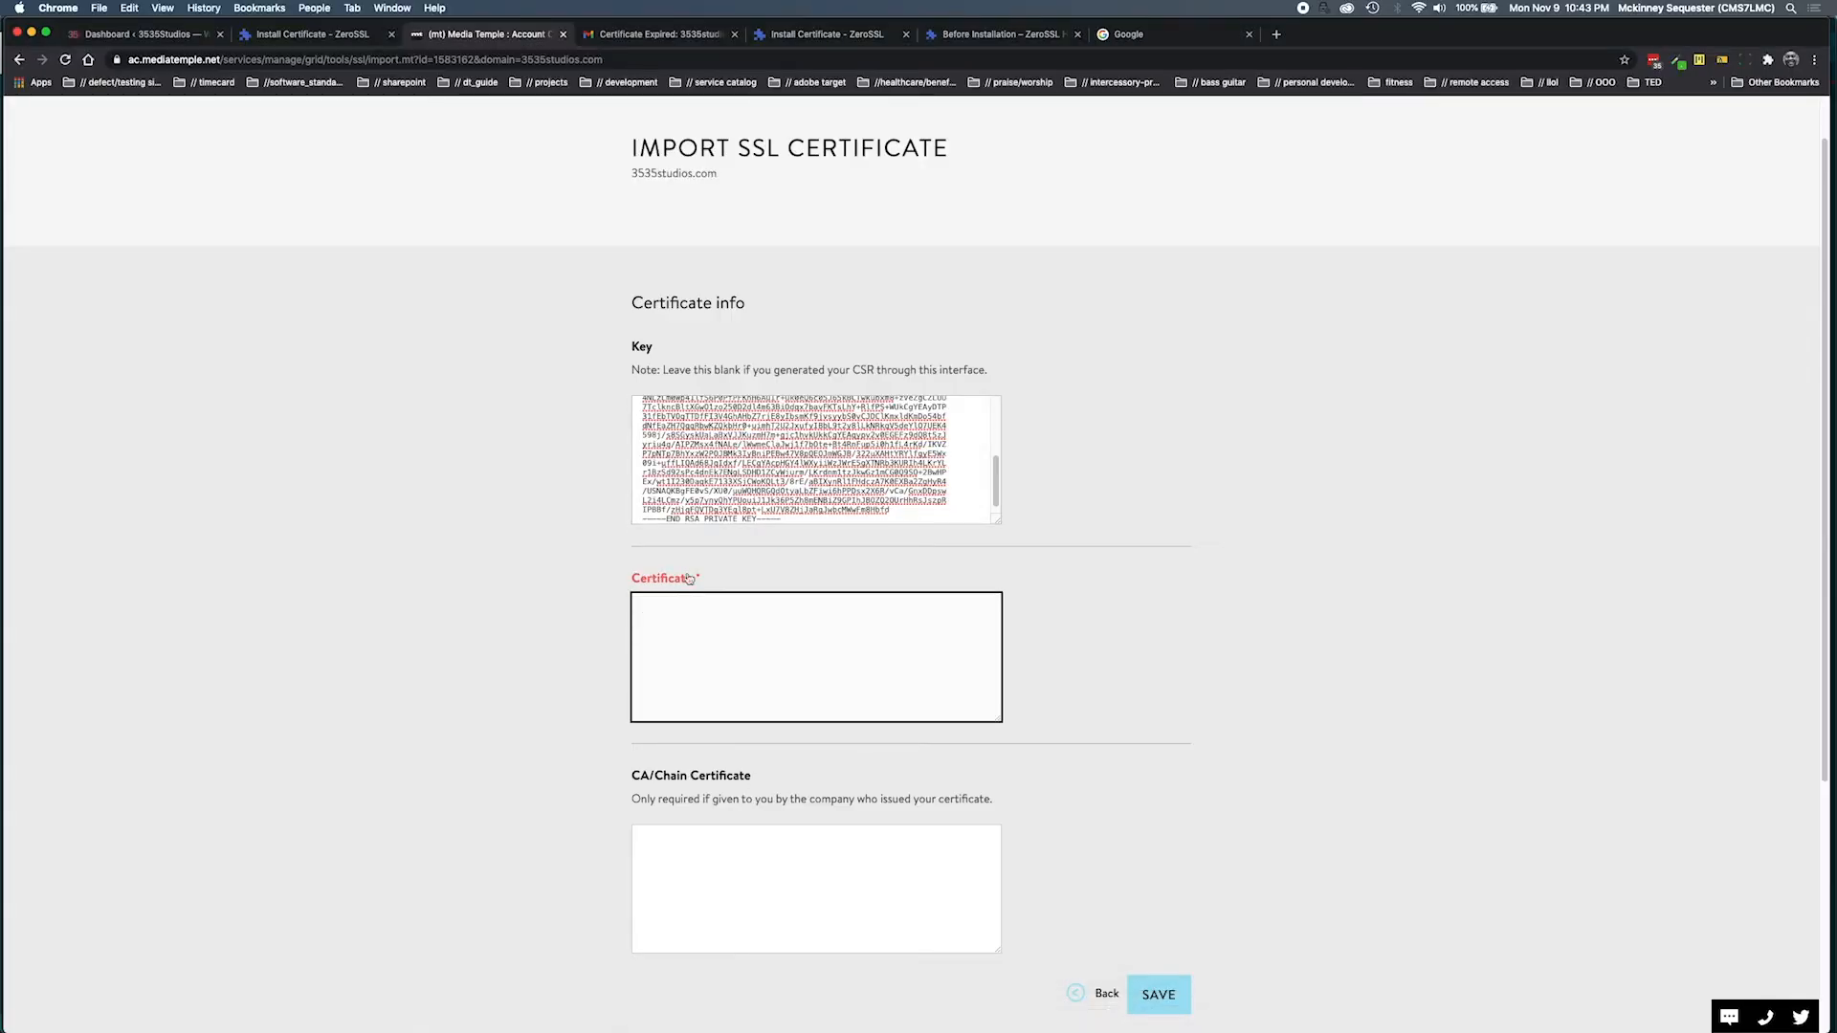
key("super+v")
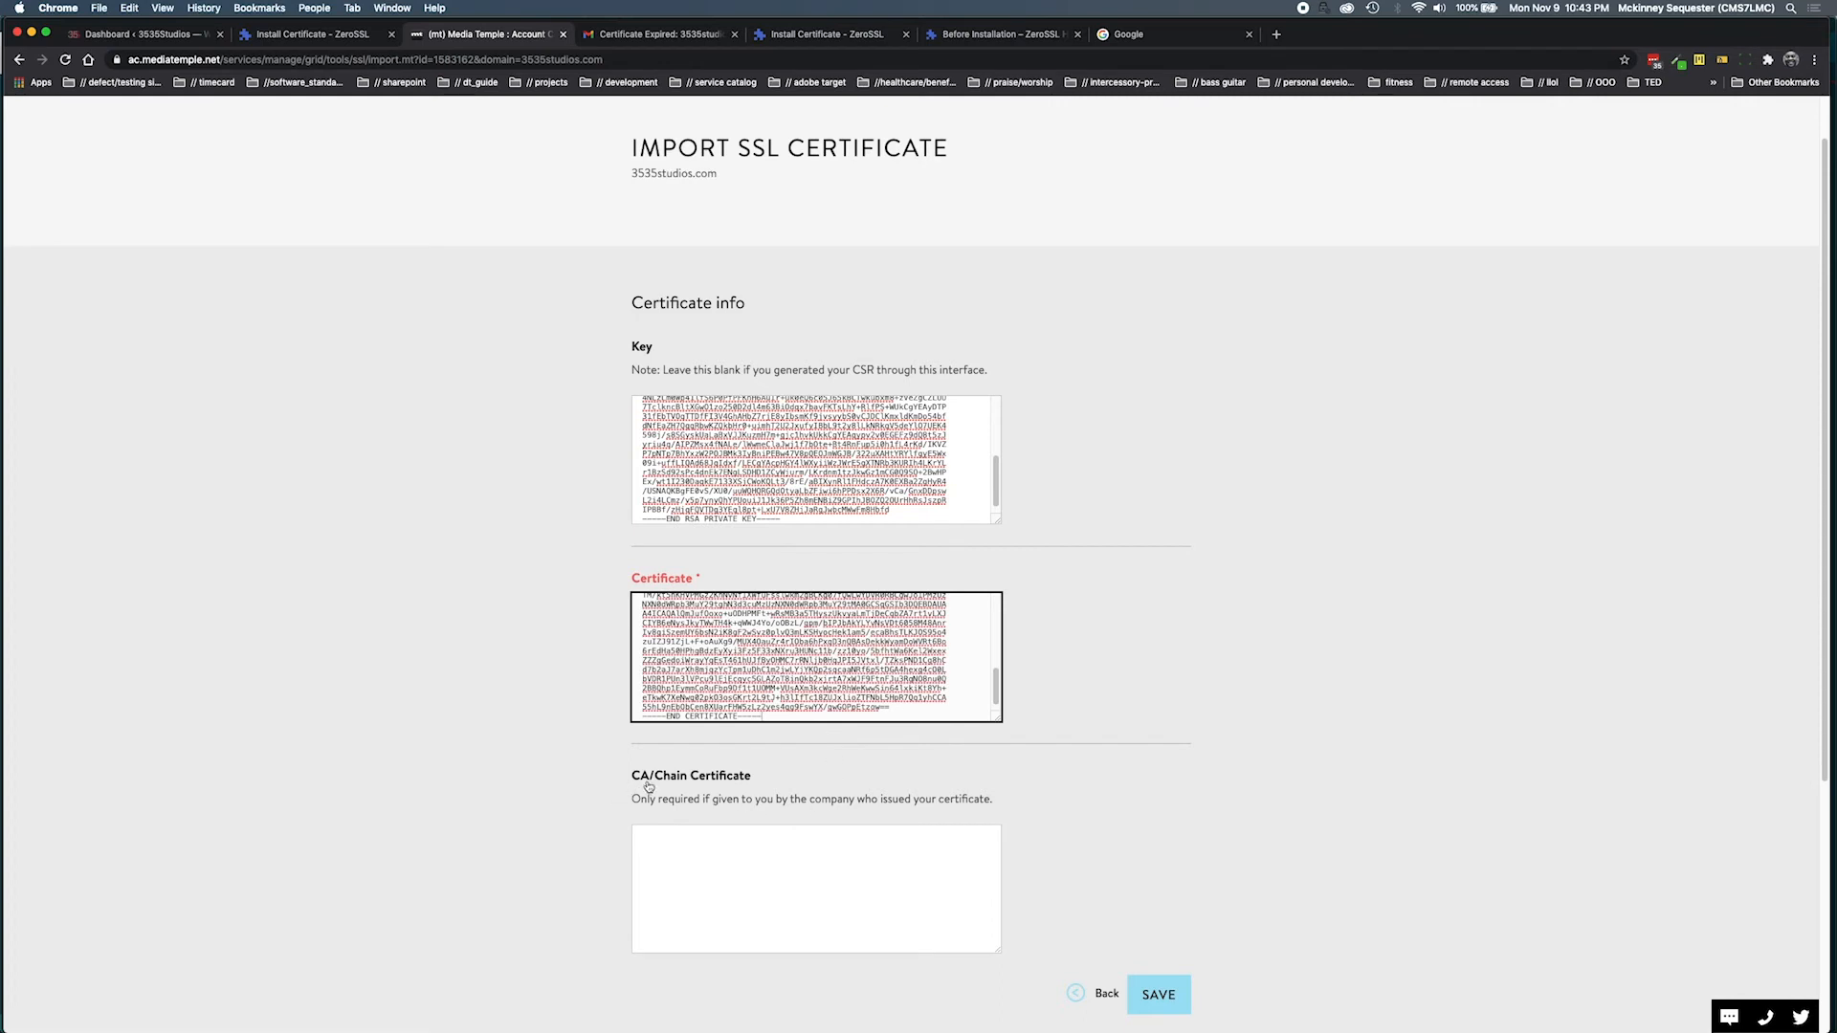
- Copy the full contents of ca_bundle.crt in Visual Studio Code and paste them into the CA/Chain Certificate field of the import form in Chrome
mouse_move(831, 1015)
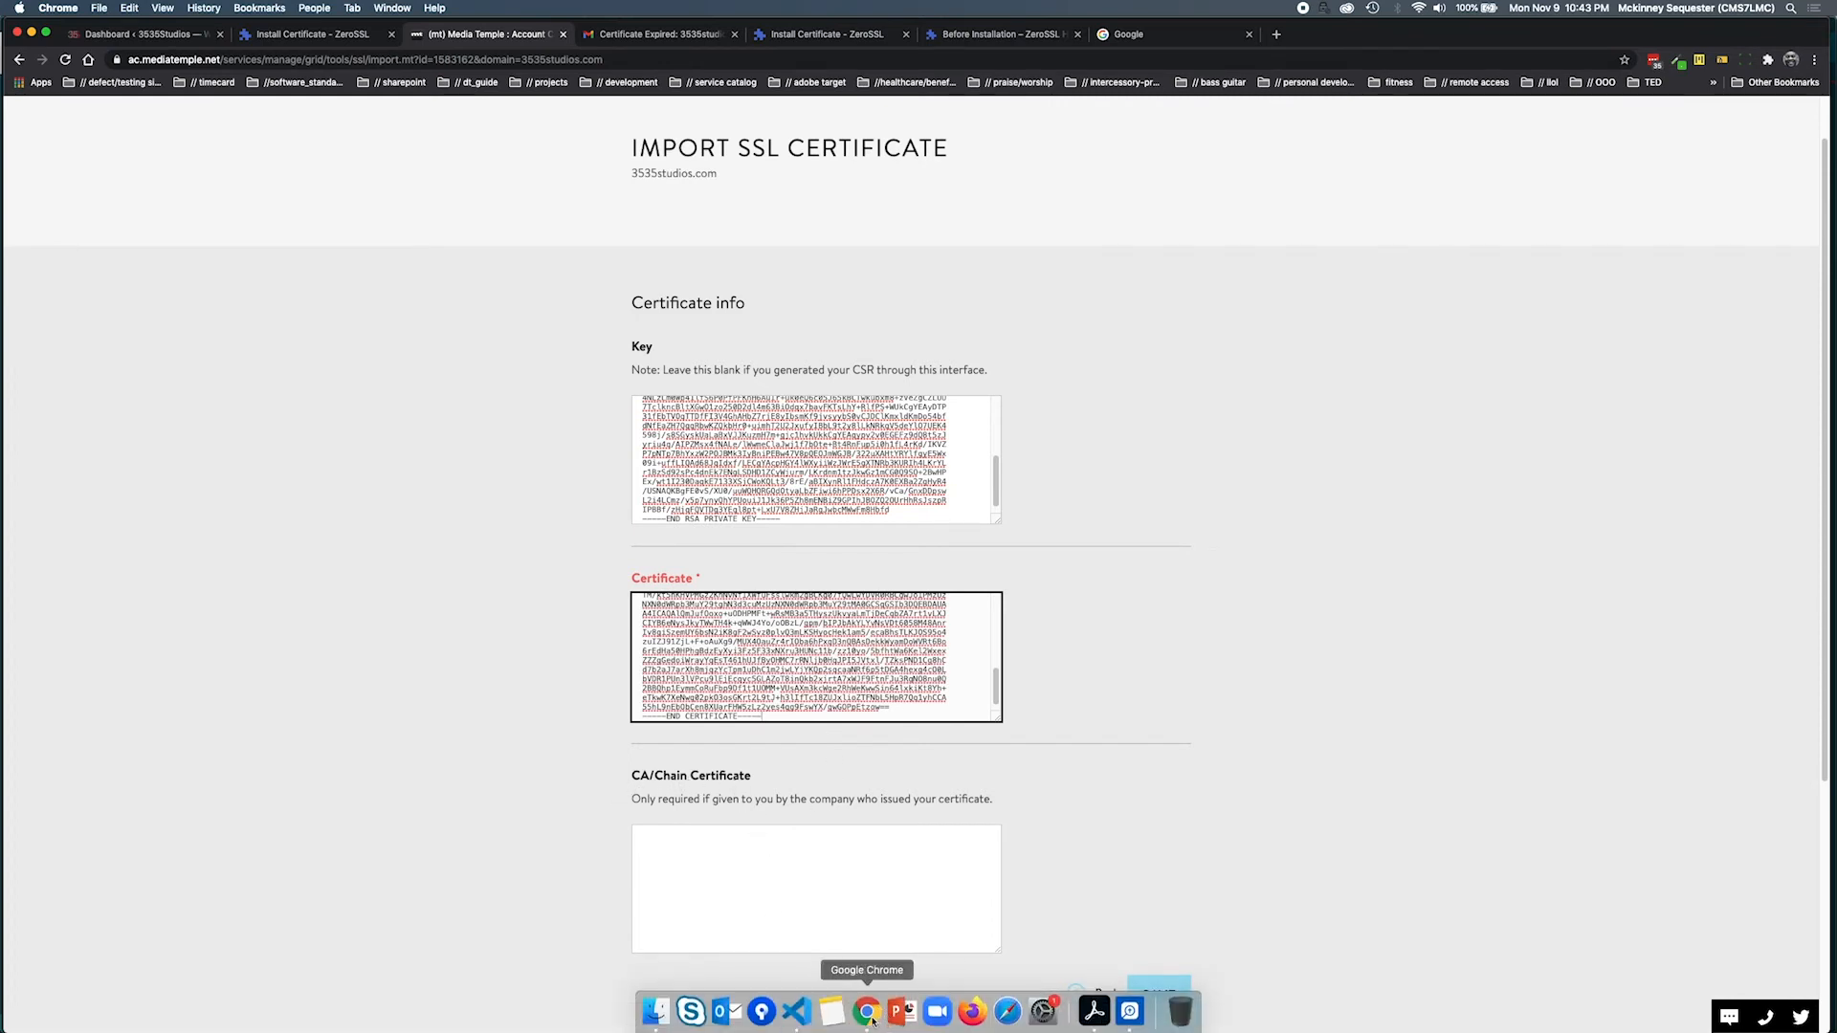
left_click(809, 1020)
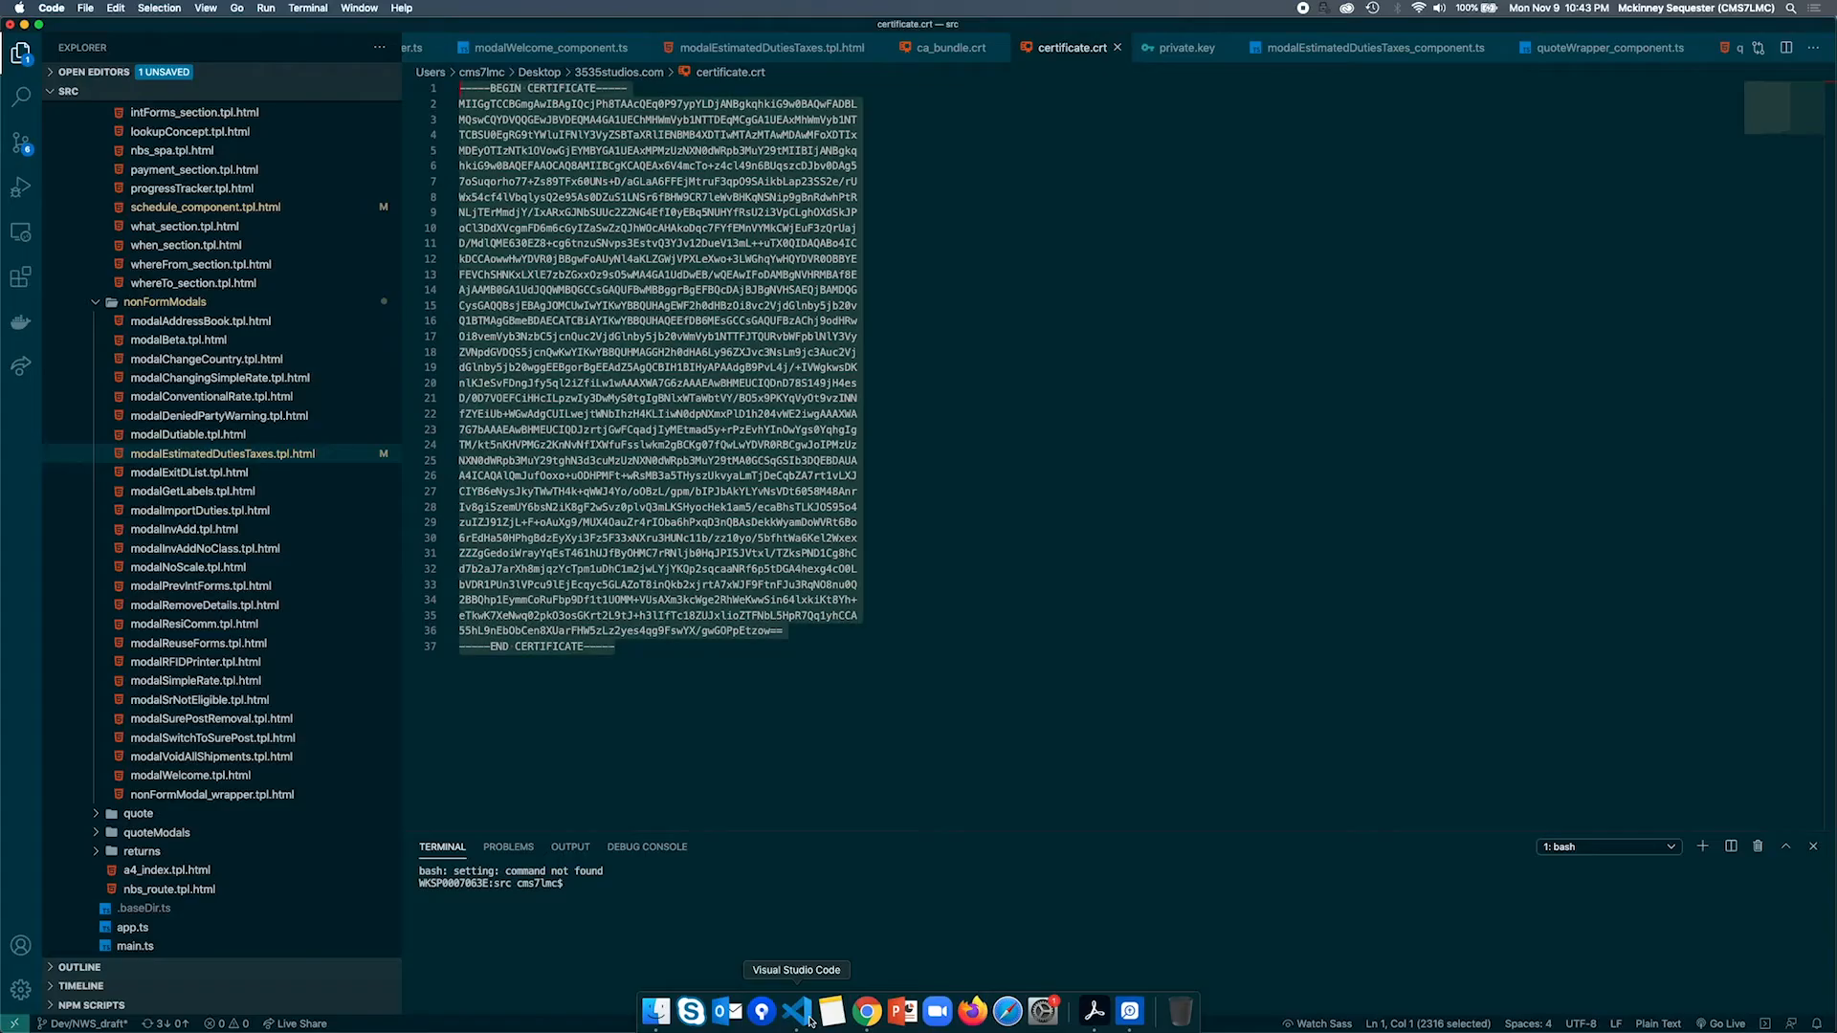
left_click(932, 50)
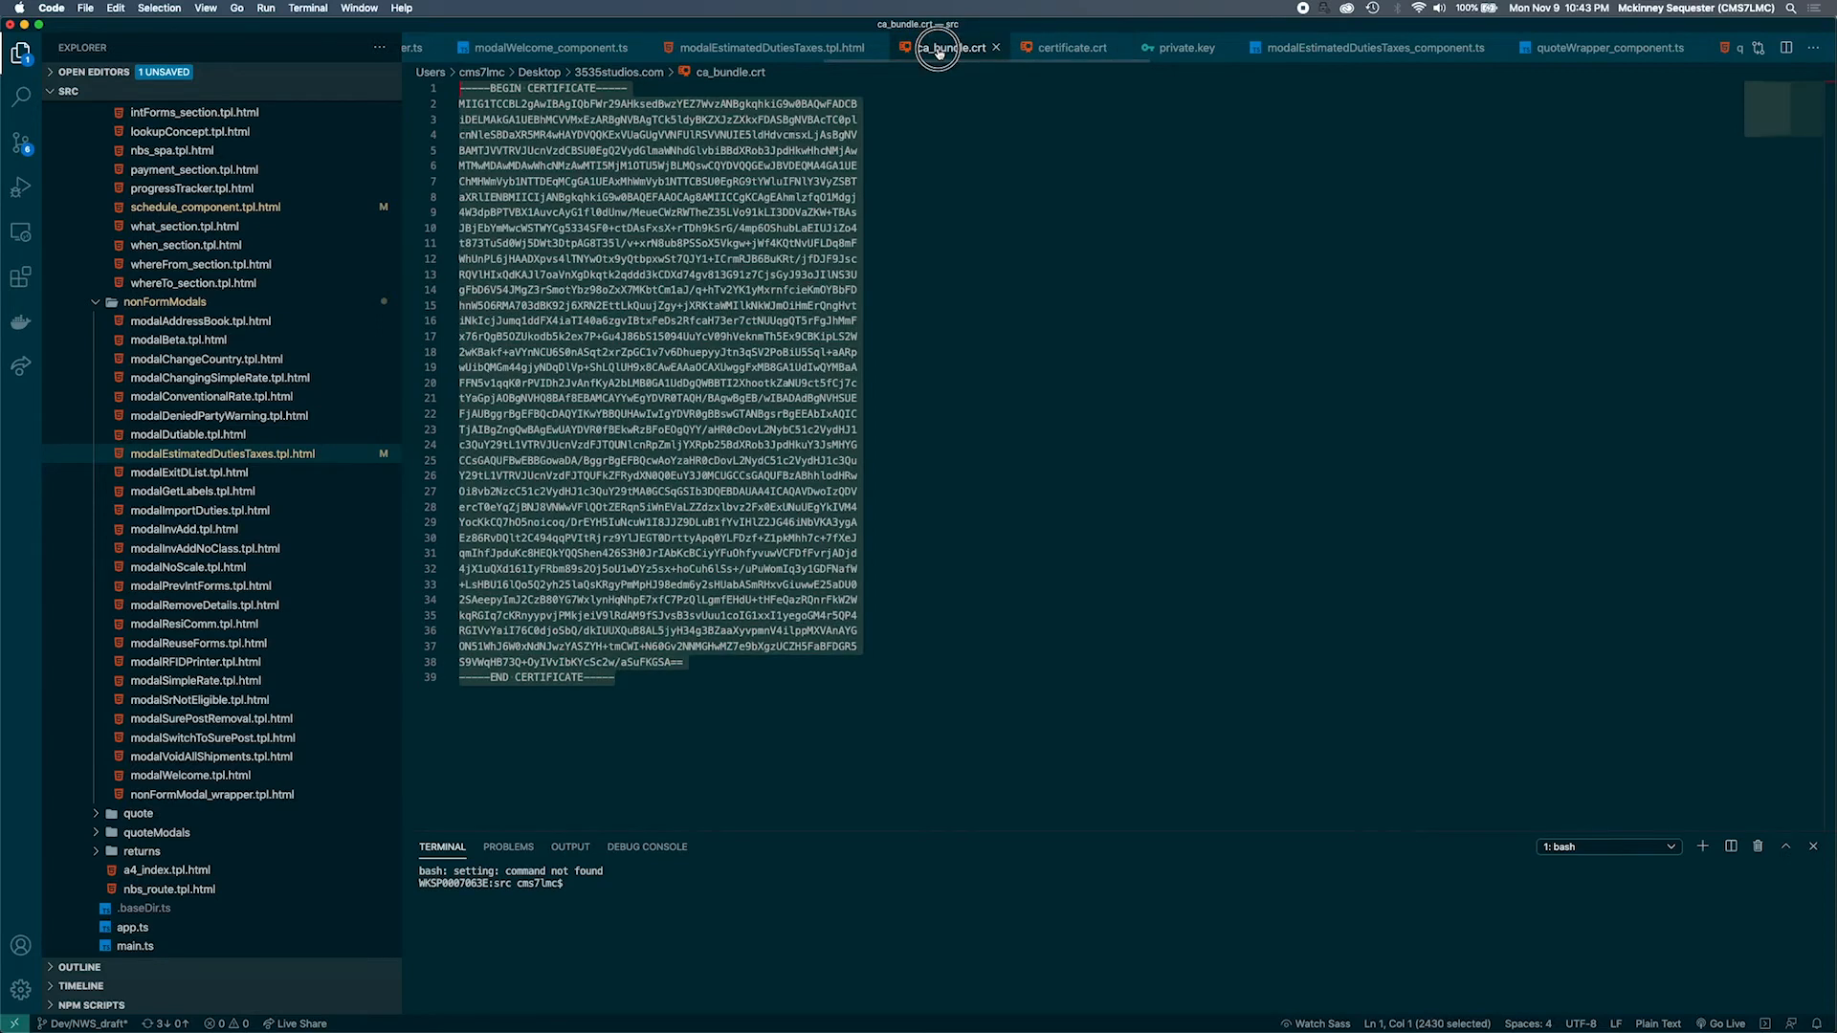
right_click(694, 246)
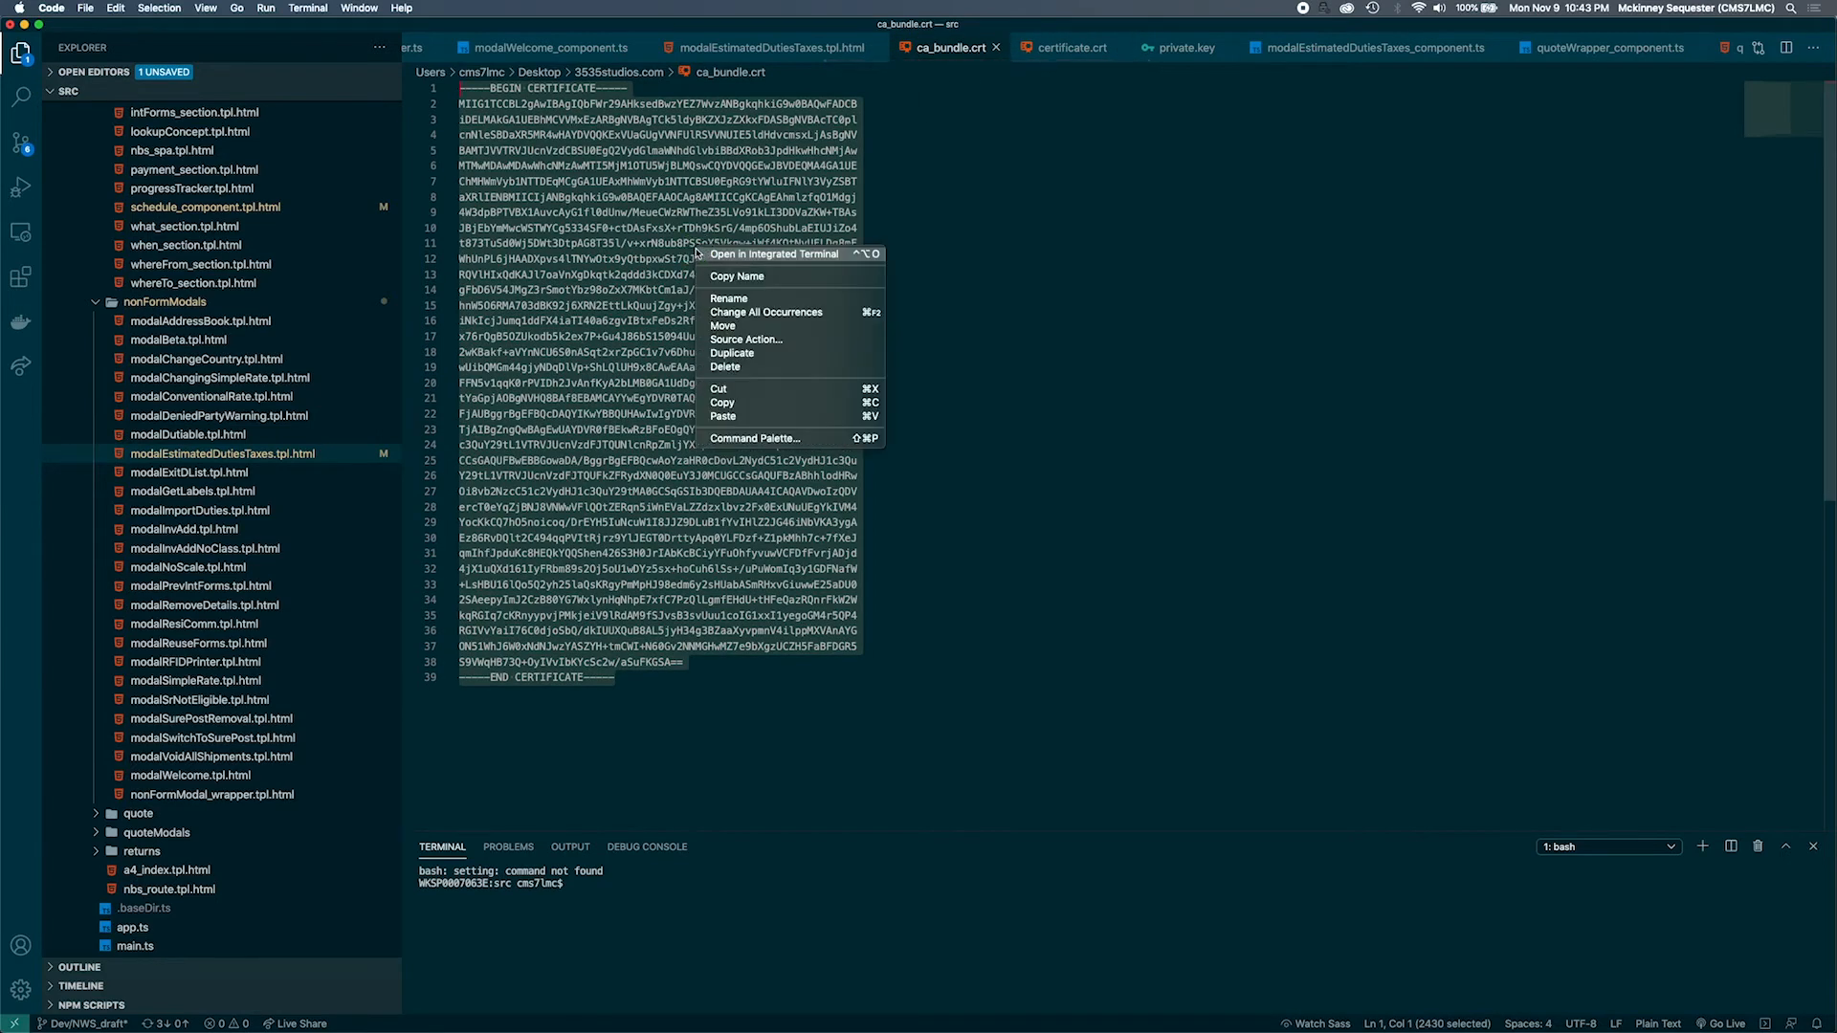
left_click(771, 403)
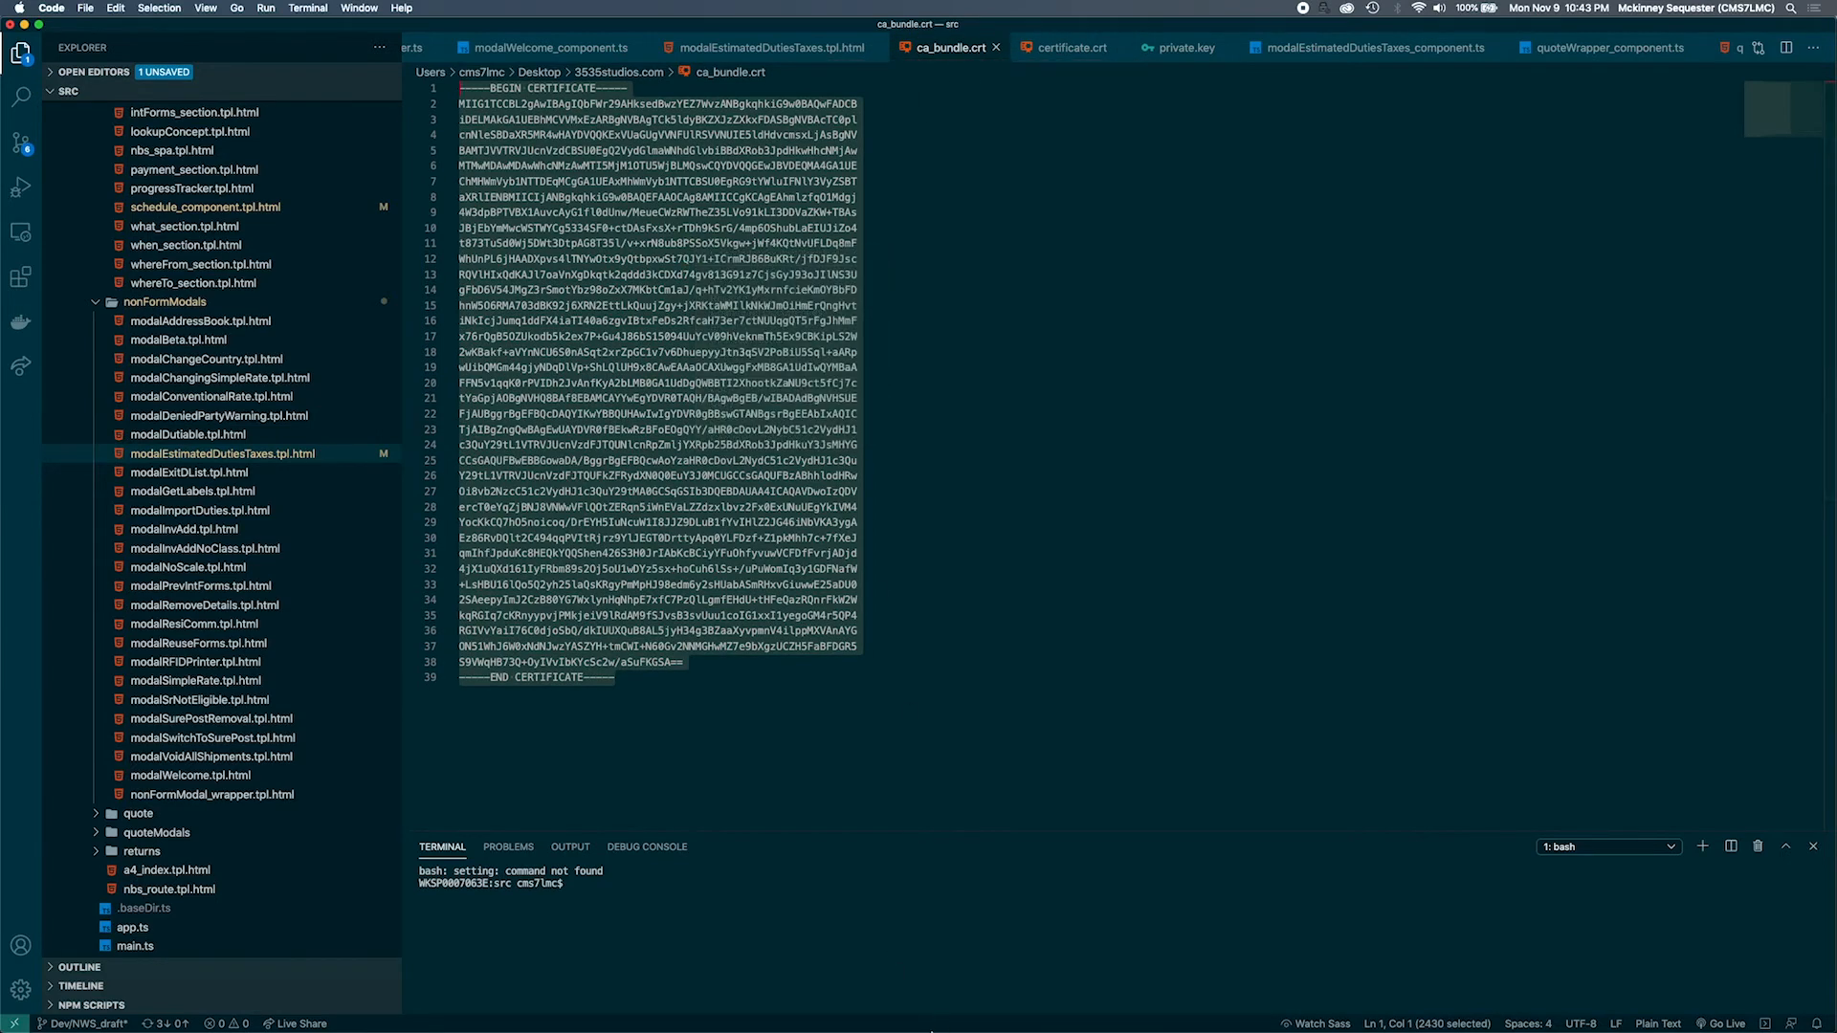
left_click(870, 1006)
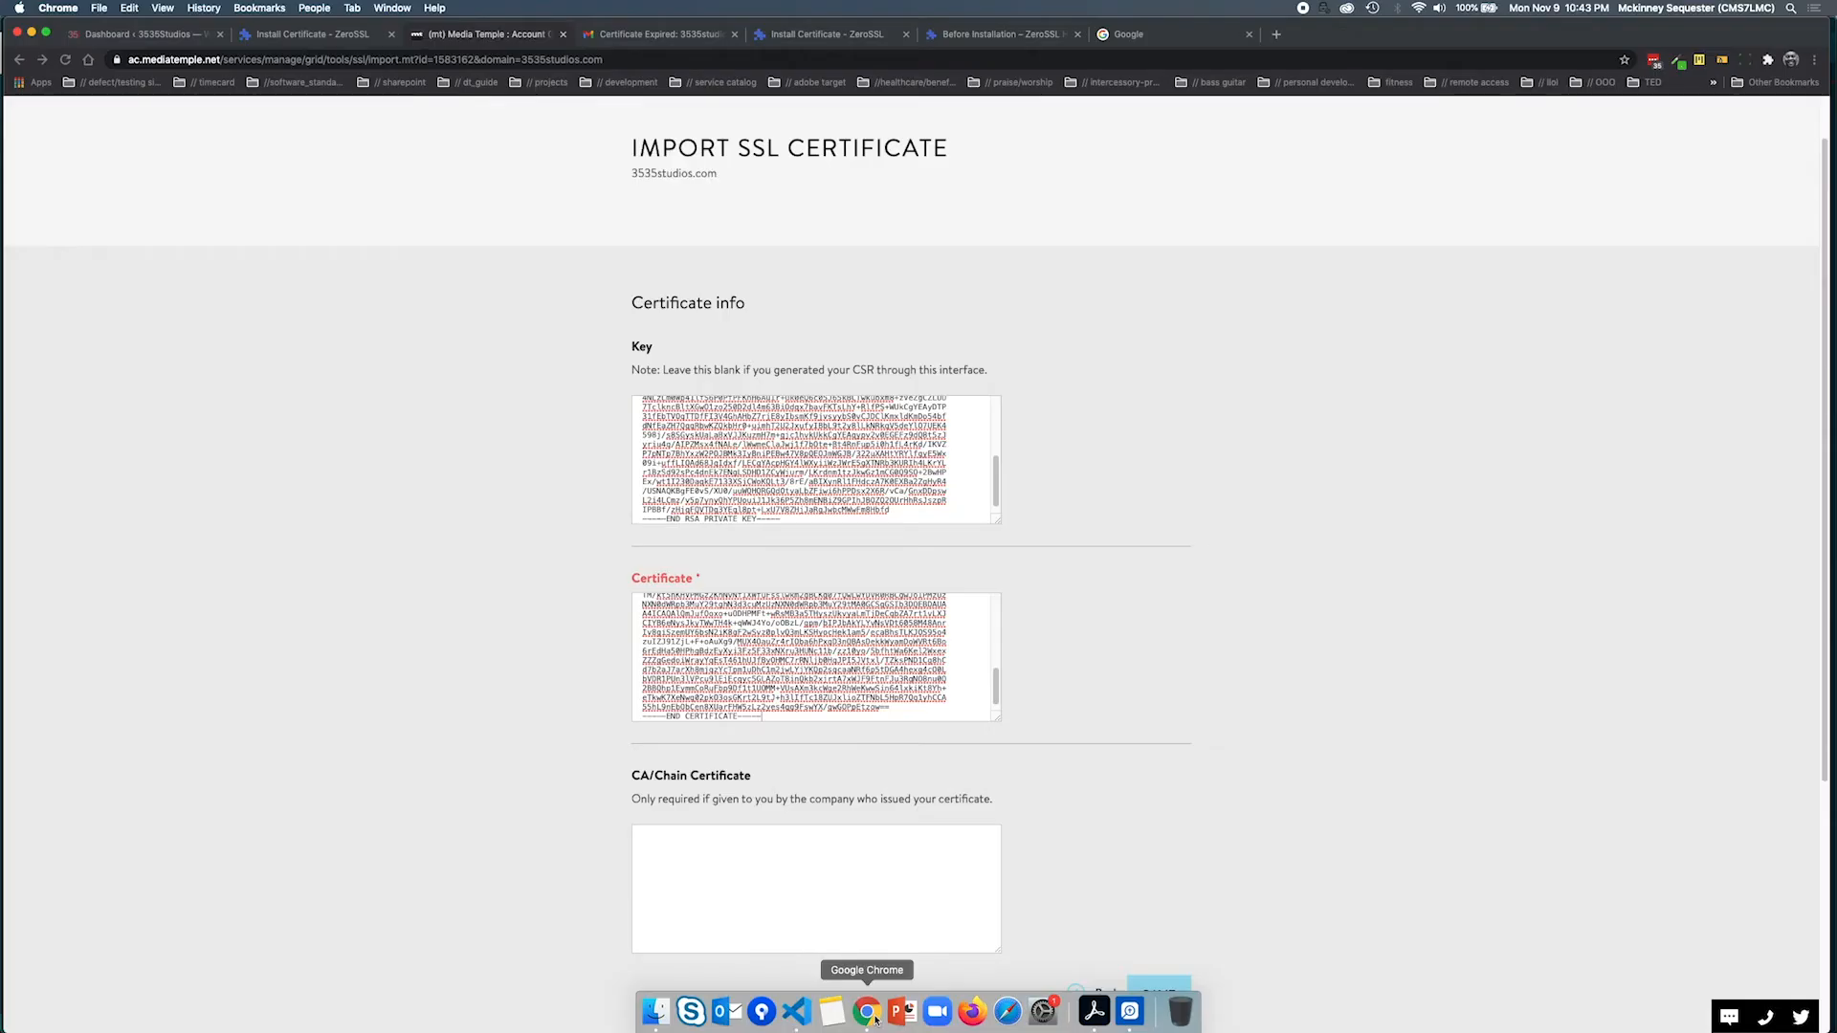
left_click(705, 878)
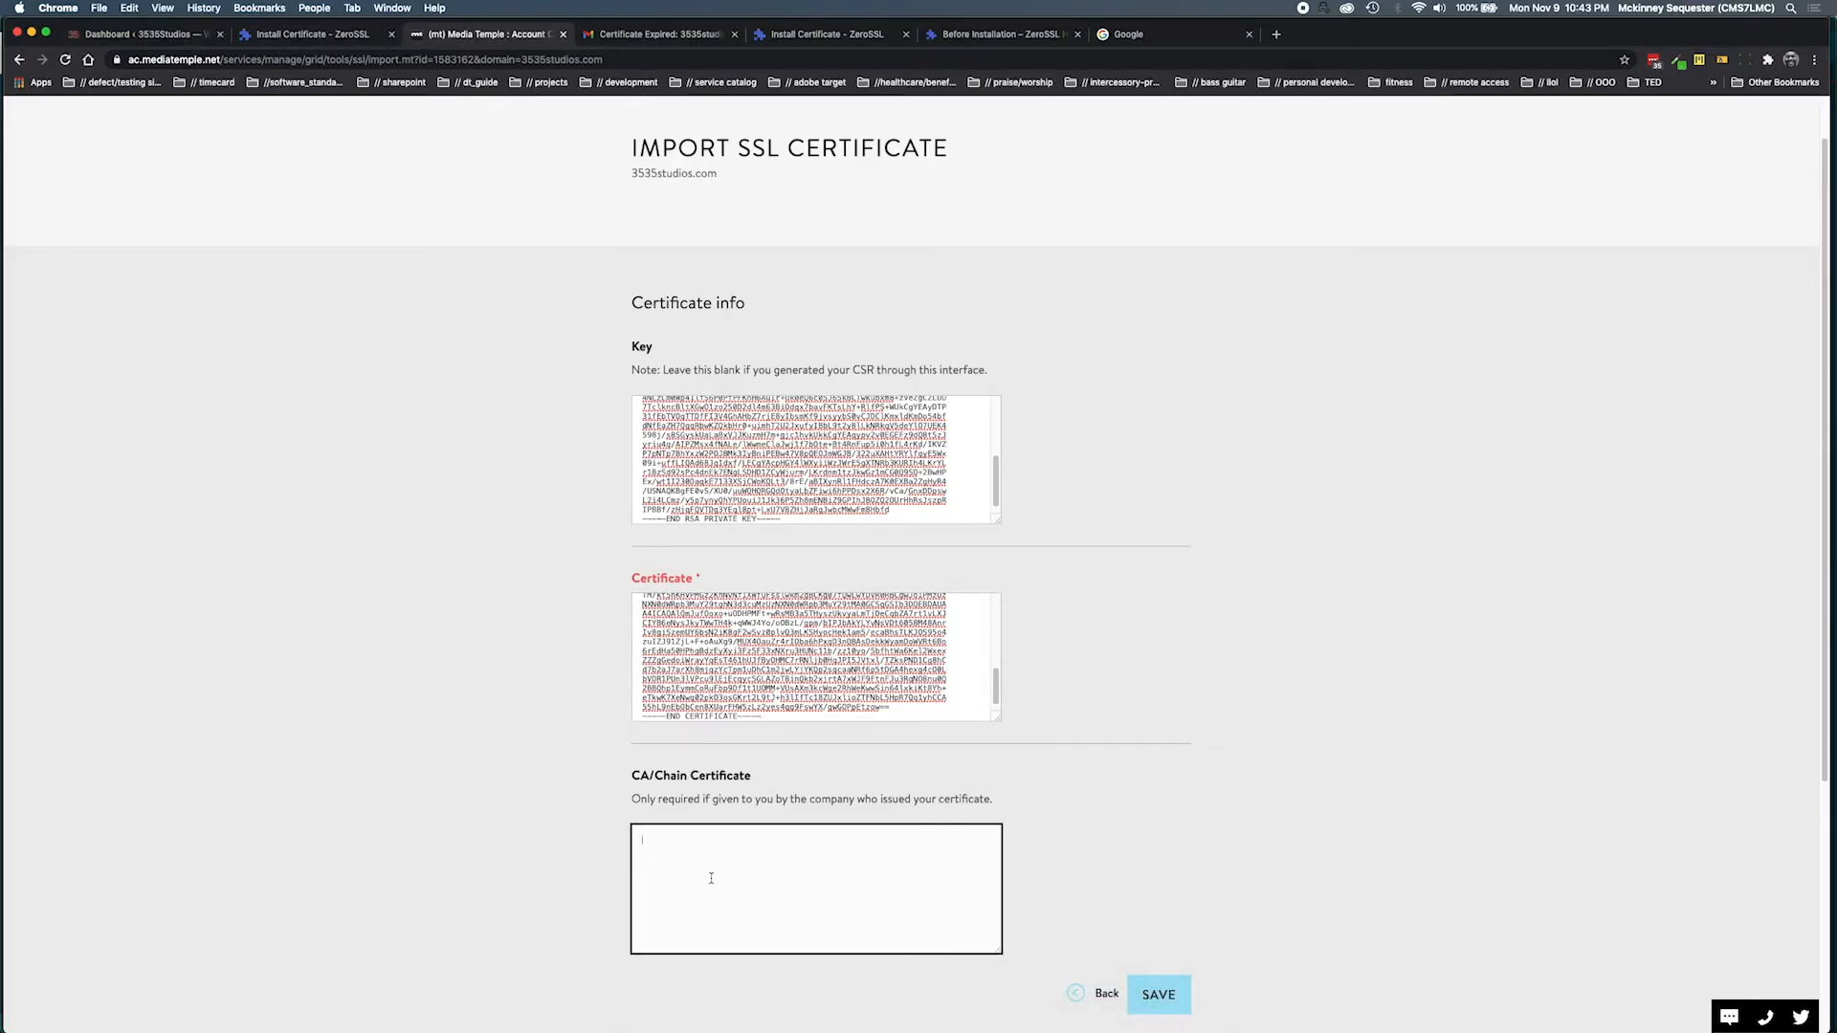
key("super+v")
- Save the certificate import and review the domain, issuer and validity date on the SSL options page
scroll(1122, 831, "down", 1)
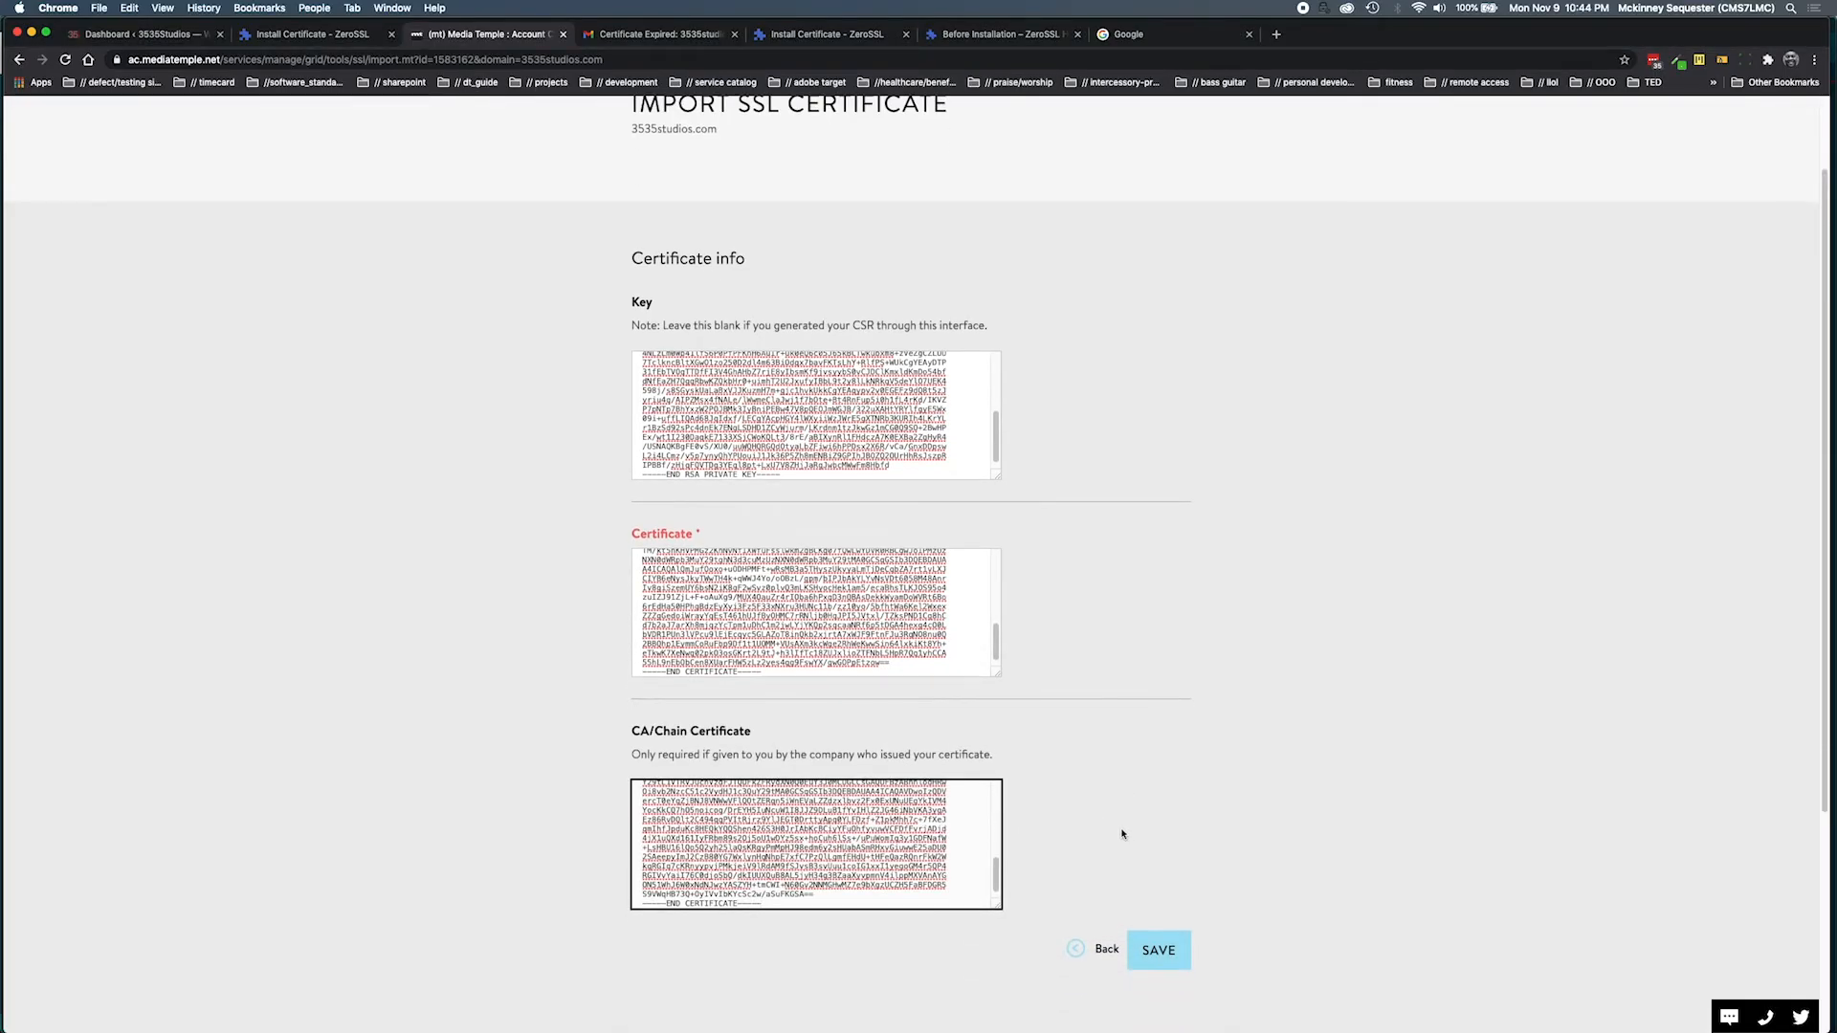
left_click(1159, 950)
scroll(1150, 782, "up", 1)
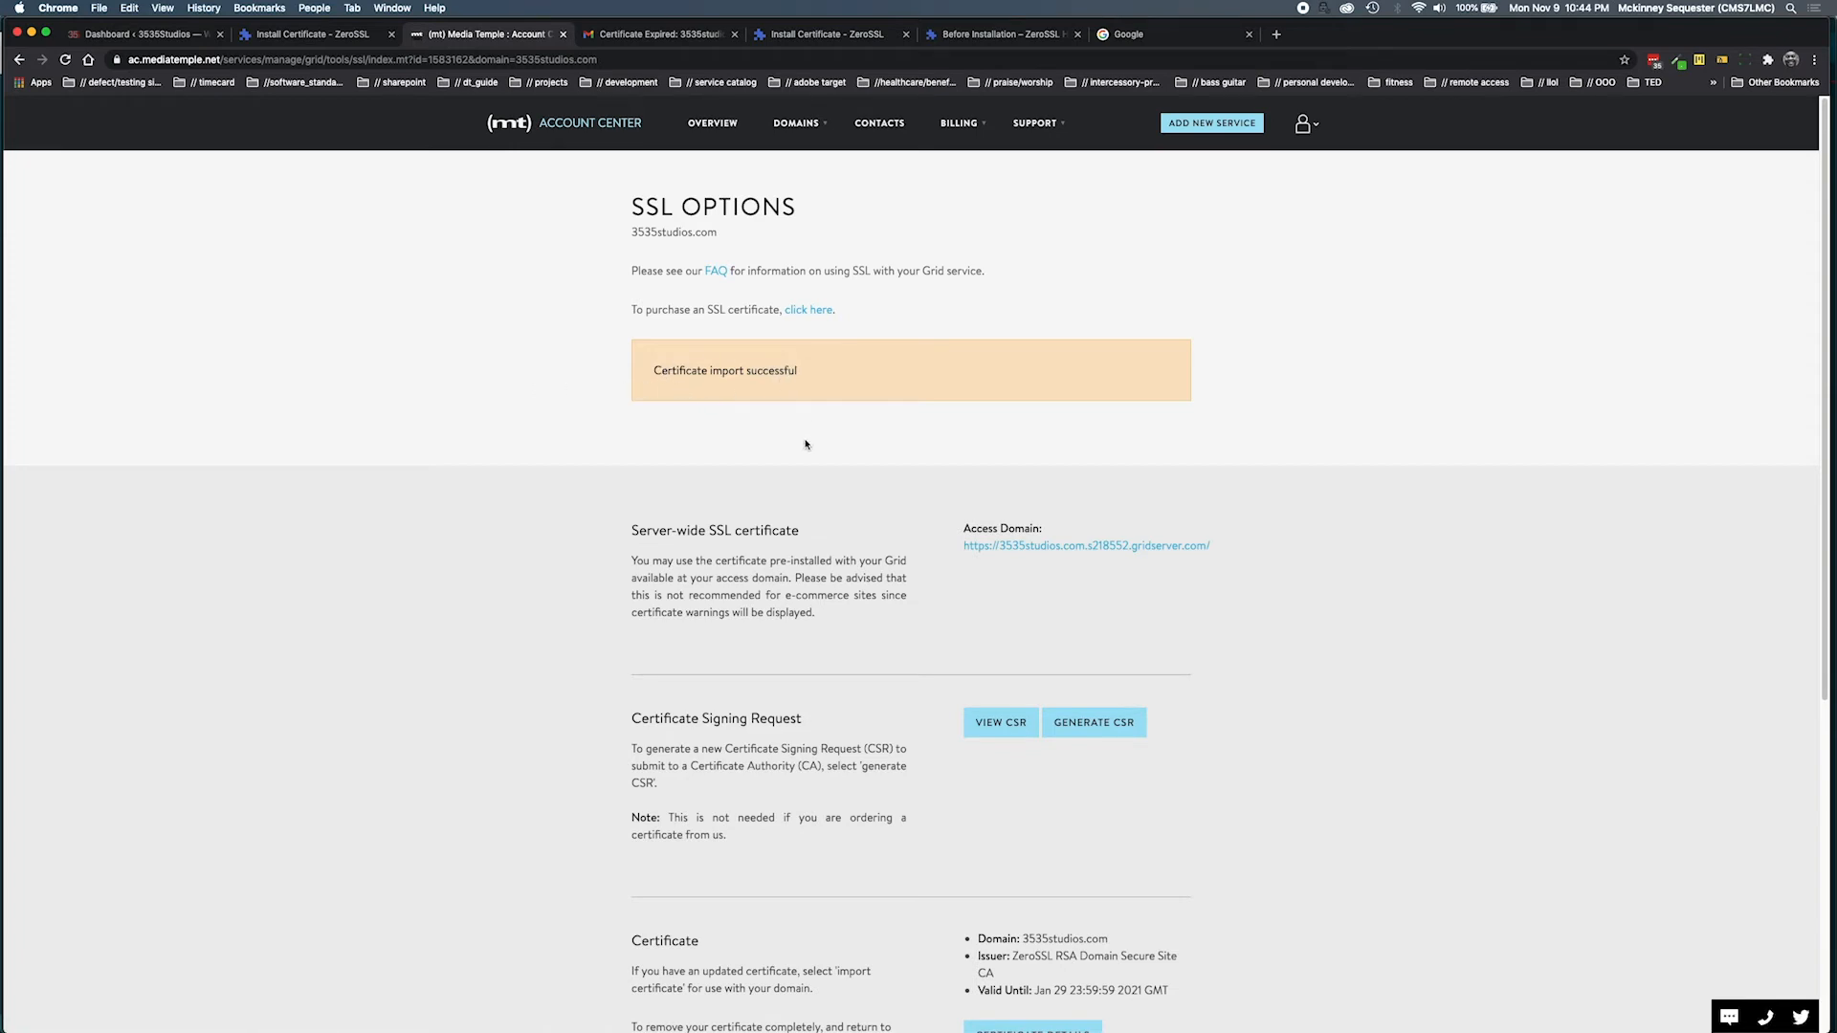
scroll(808, 574, "down", 5)
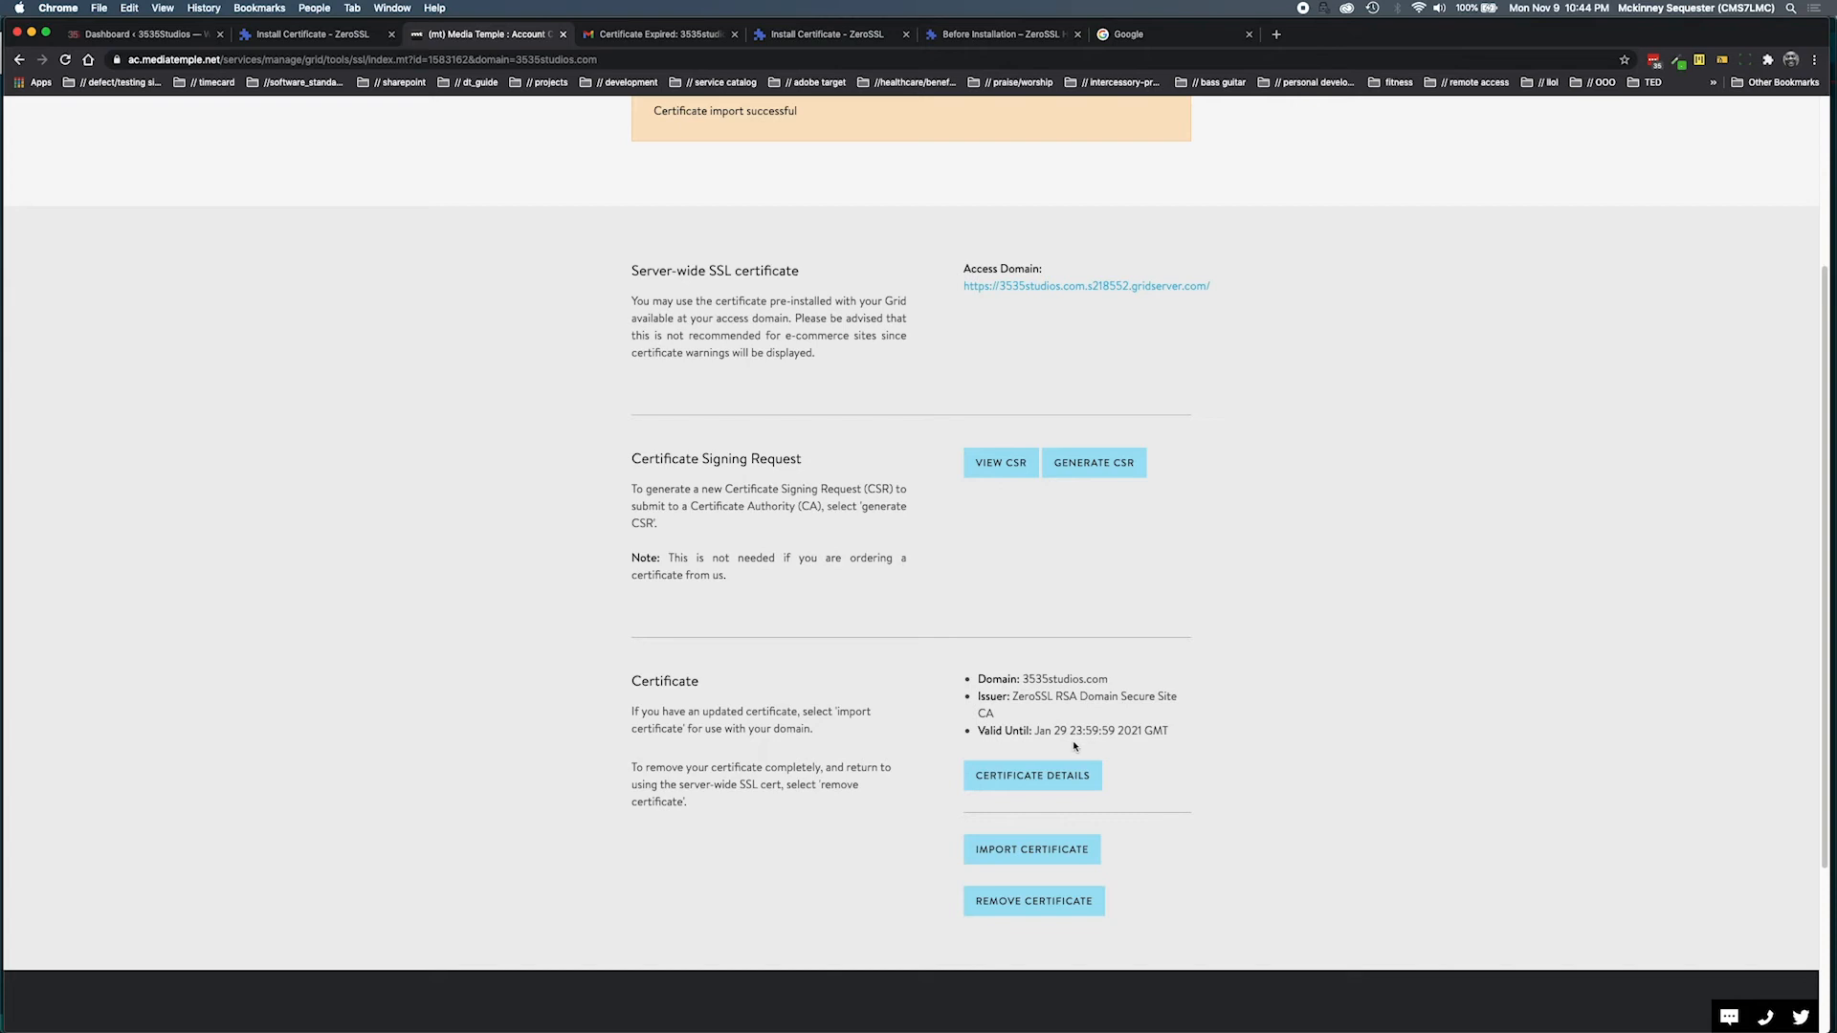
- Run ZeroSSL's installation check for 3535studios.com and review the certificate's entry and available actions in the issued certificates list
left_click(858, 36)
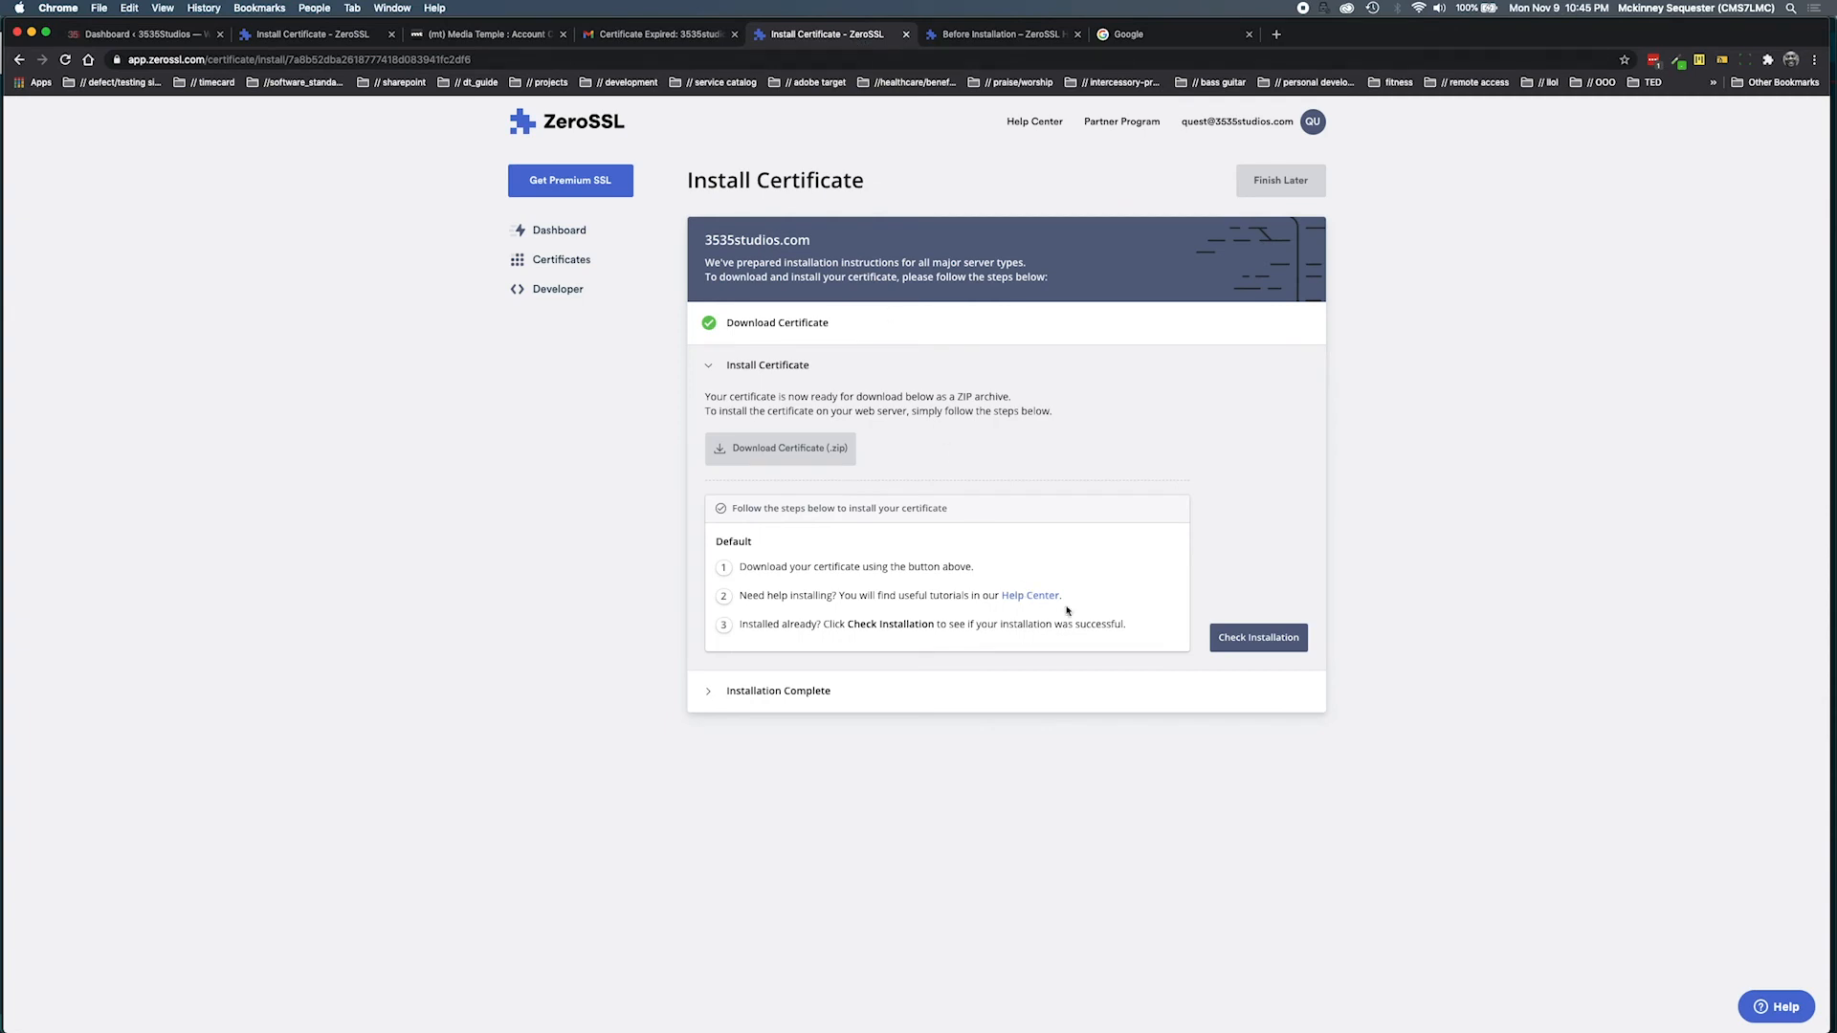
left_click(1258, 639)
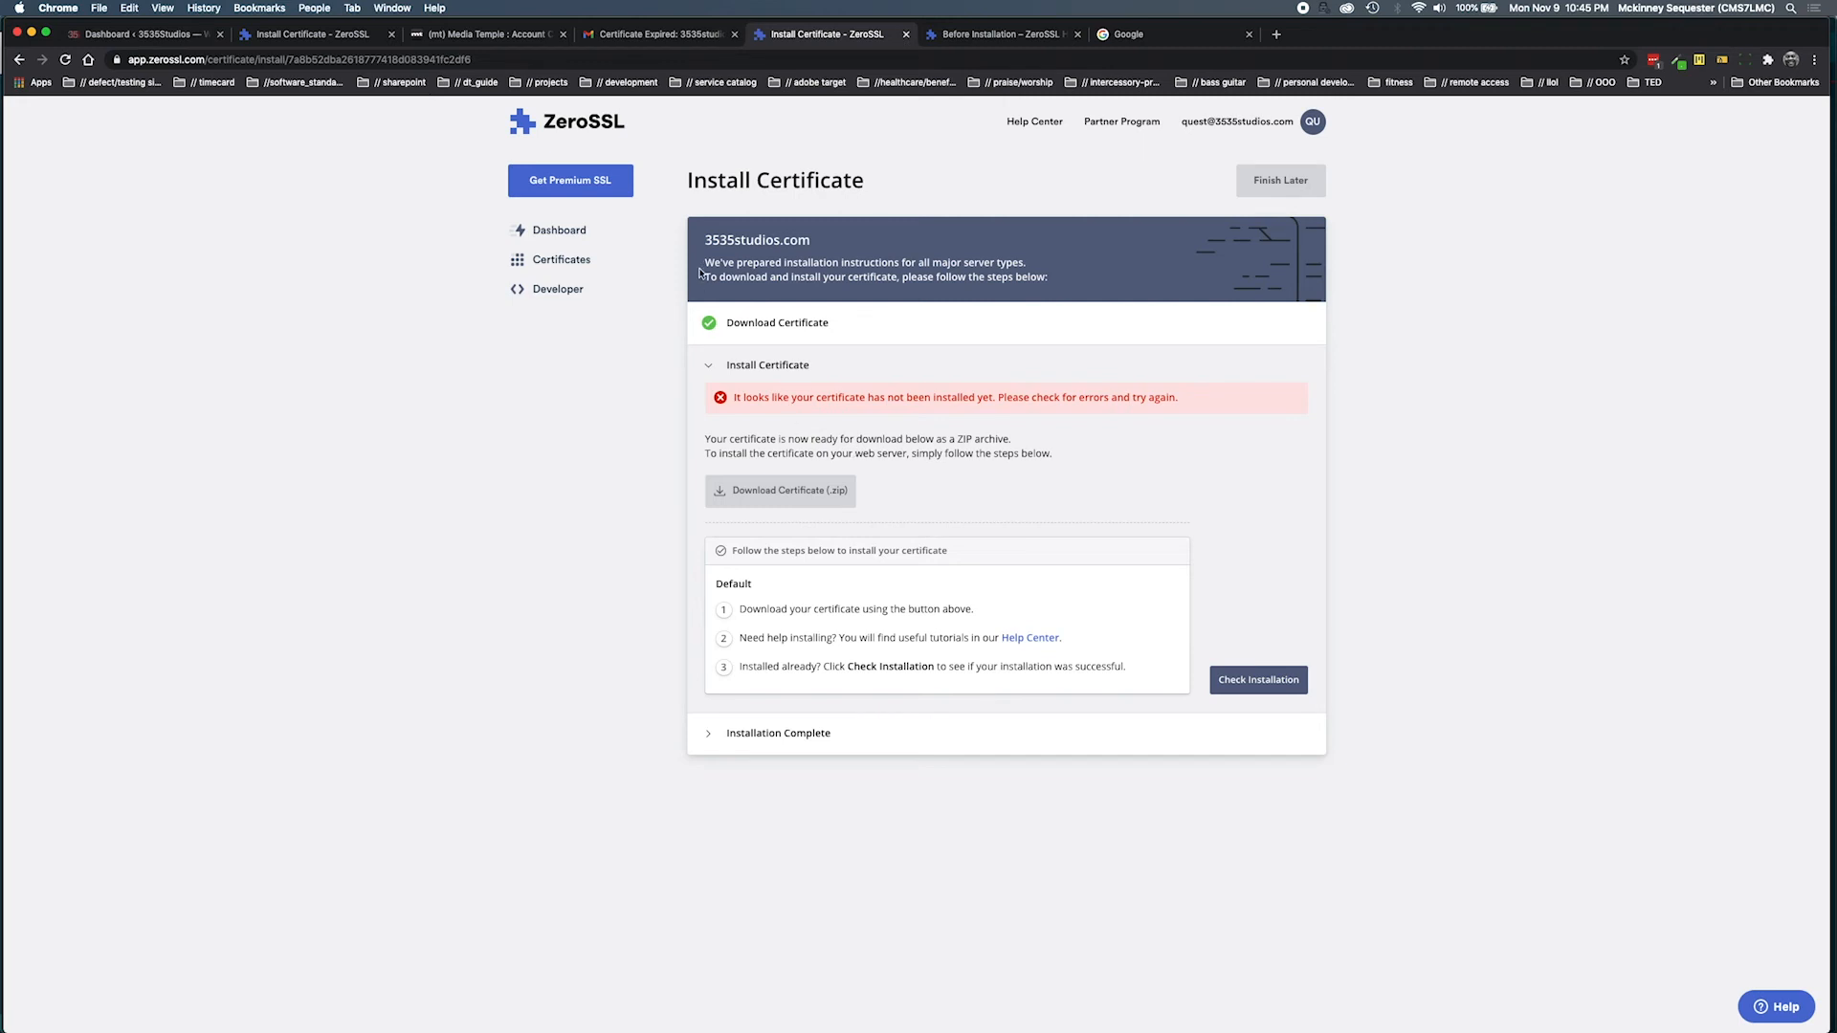
left_click(572, 265)
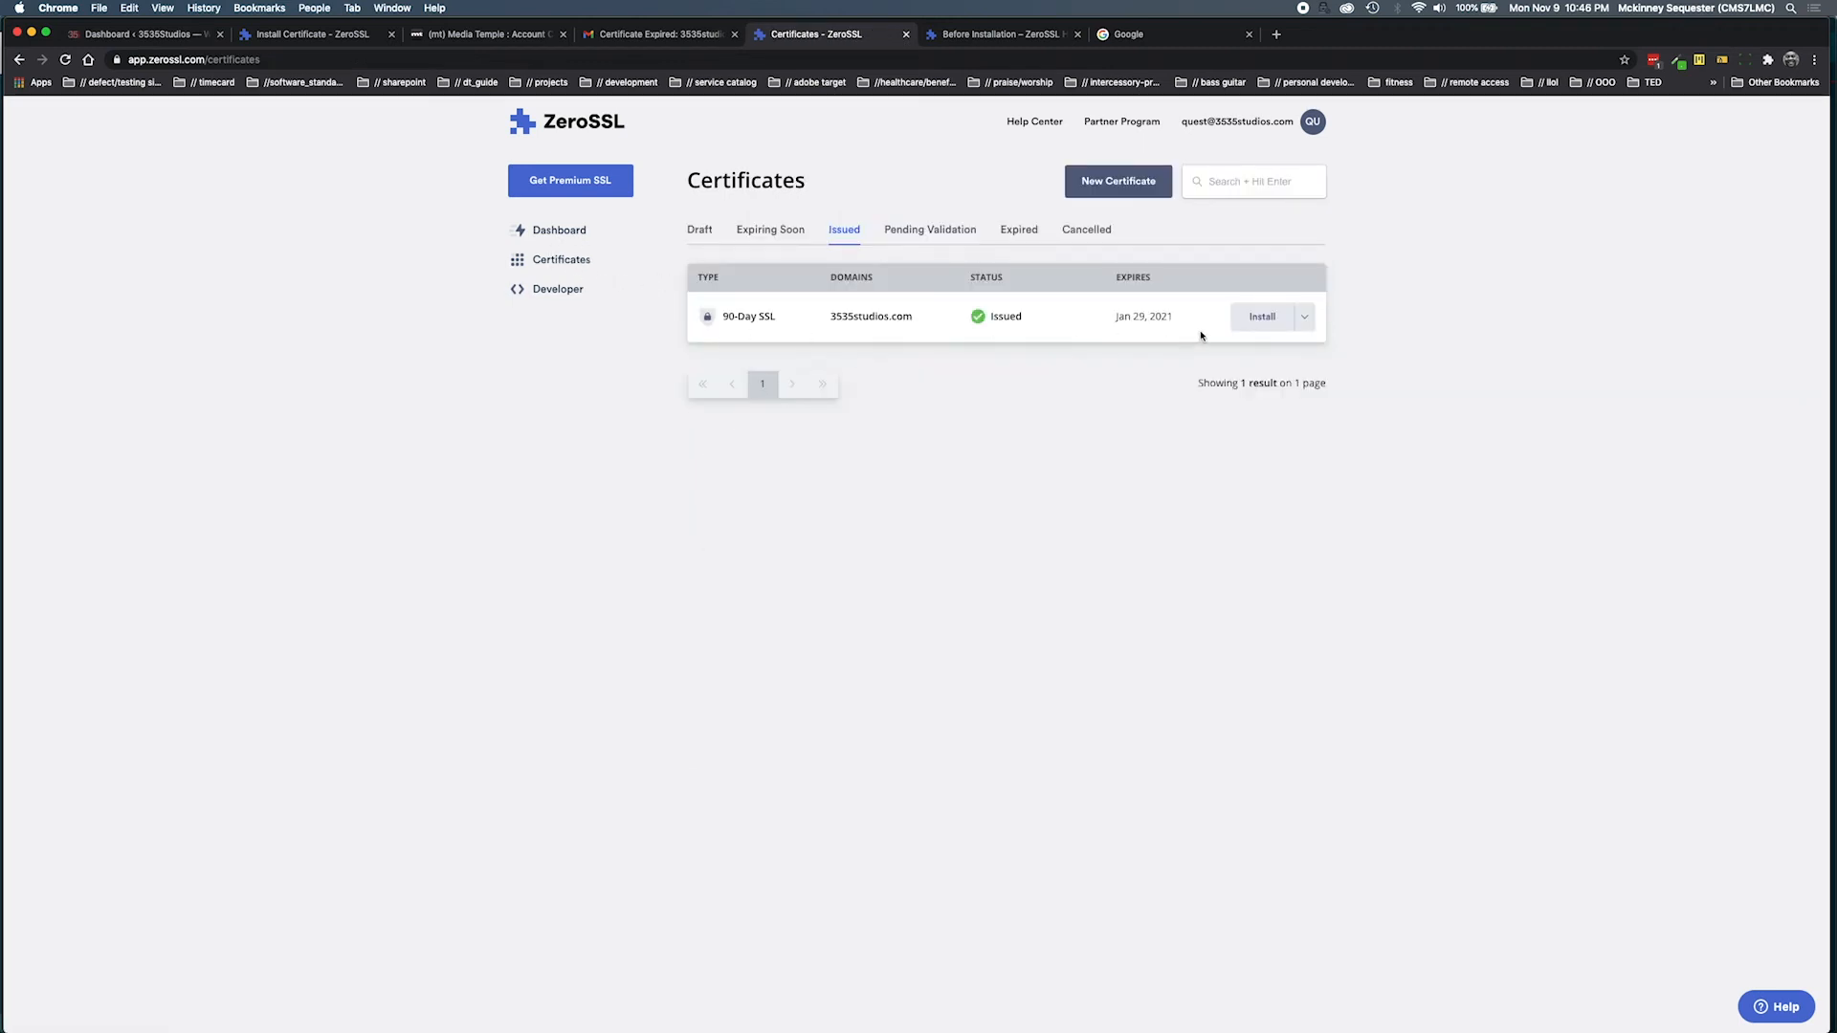
left_click(1307, 324)
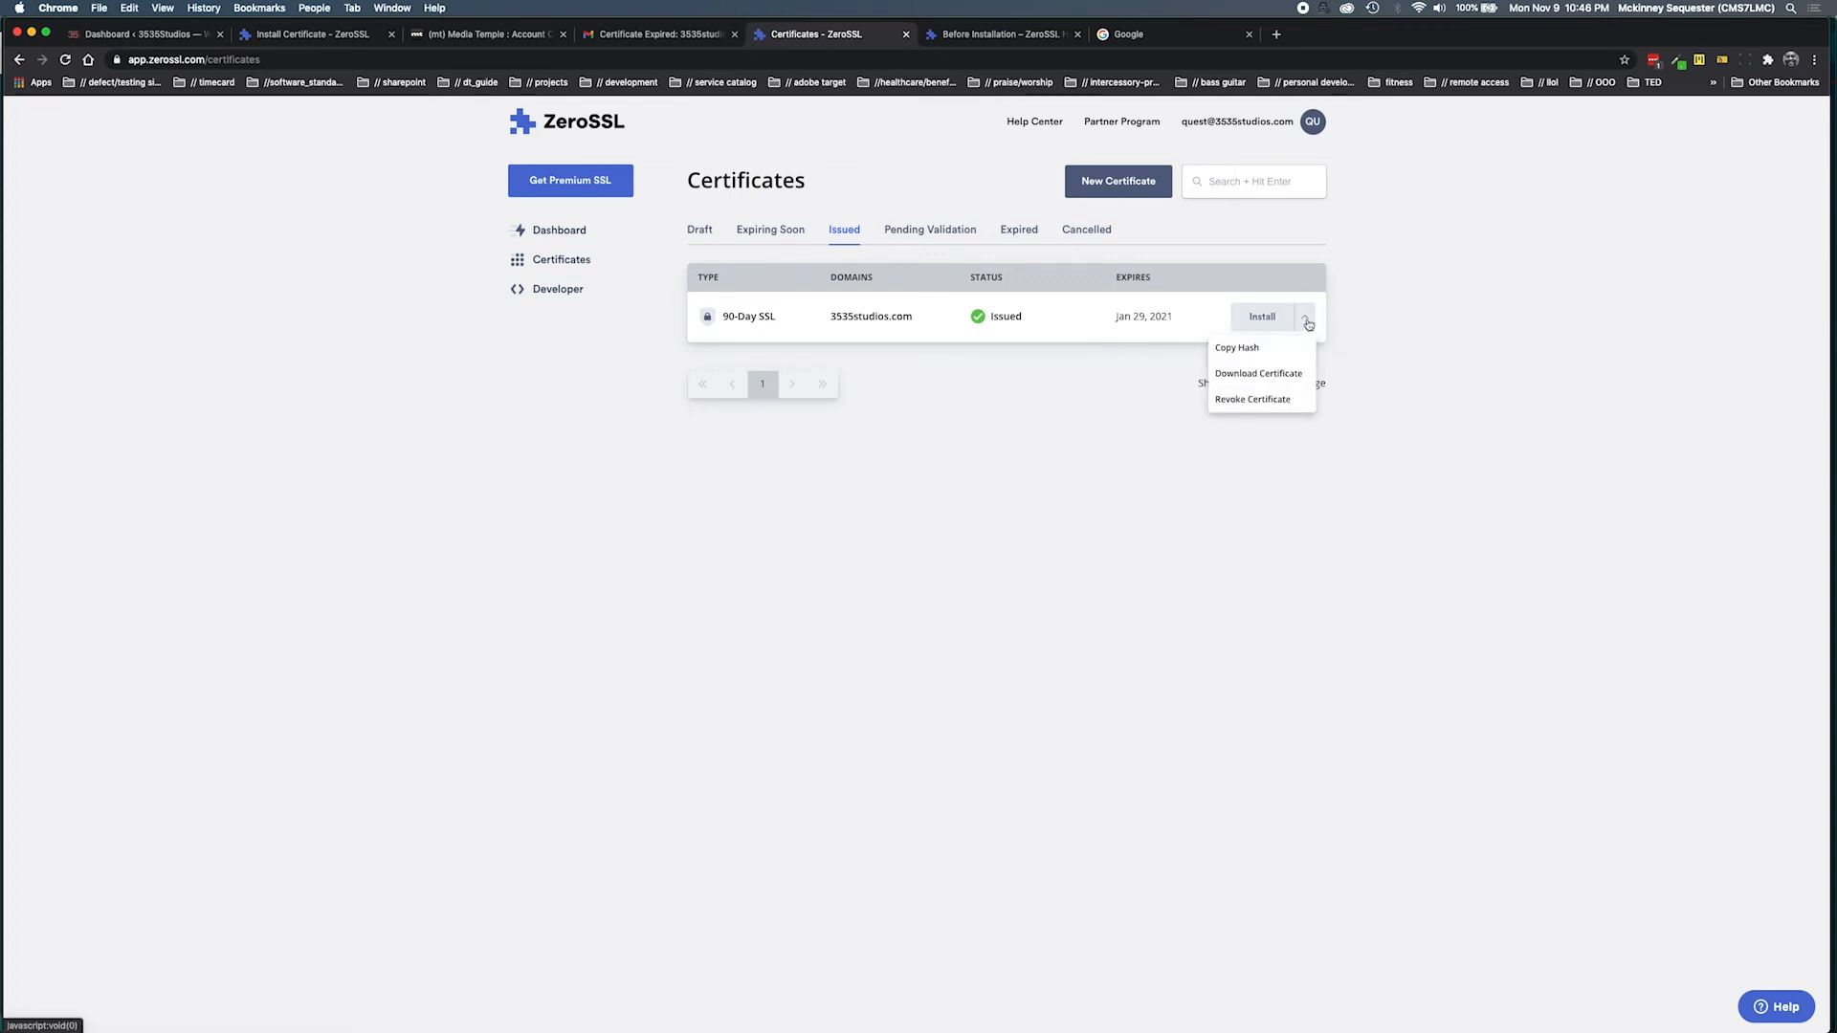
left_click(1306, 320)
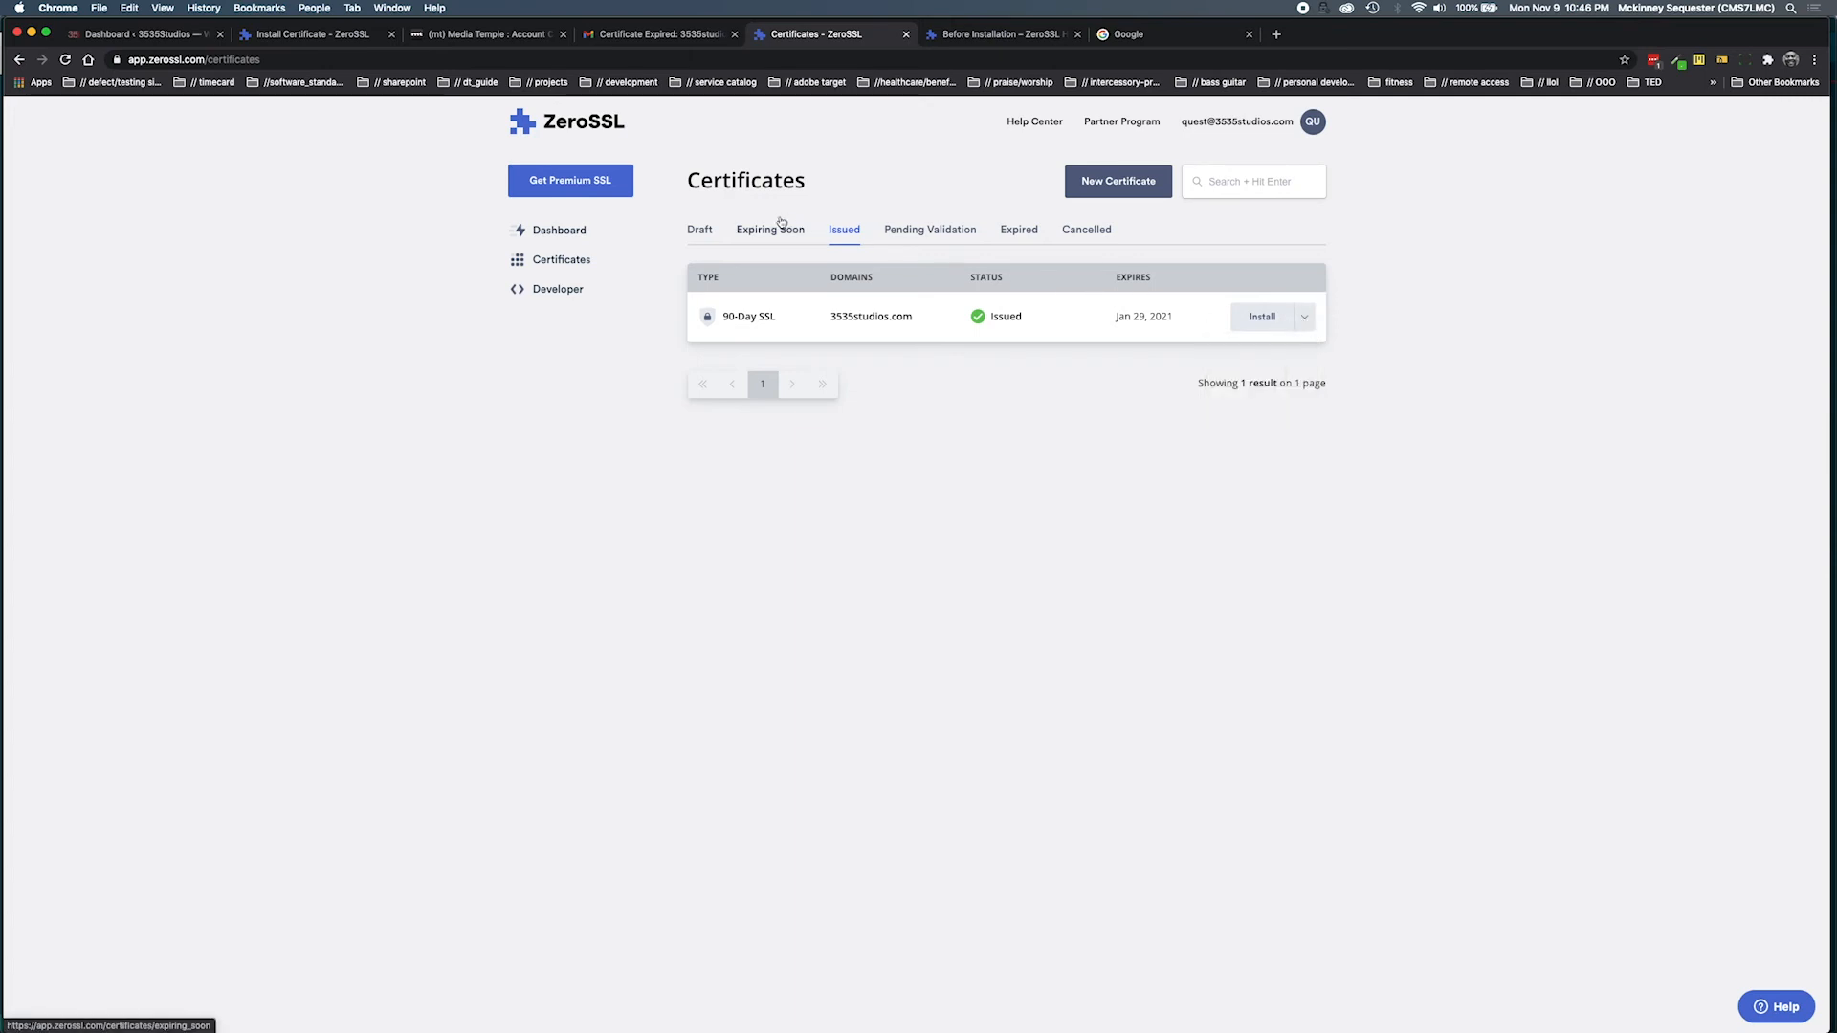
- Open the live 3535Studios site in a new tab from the WordPress dashboard and switch to it
left_click(129, 35)
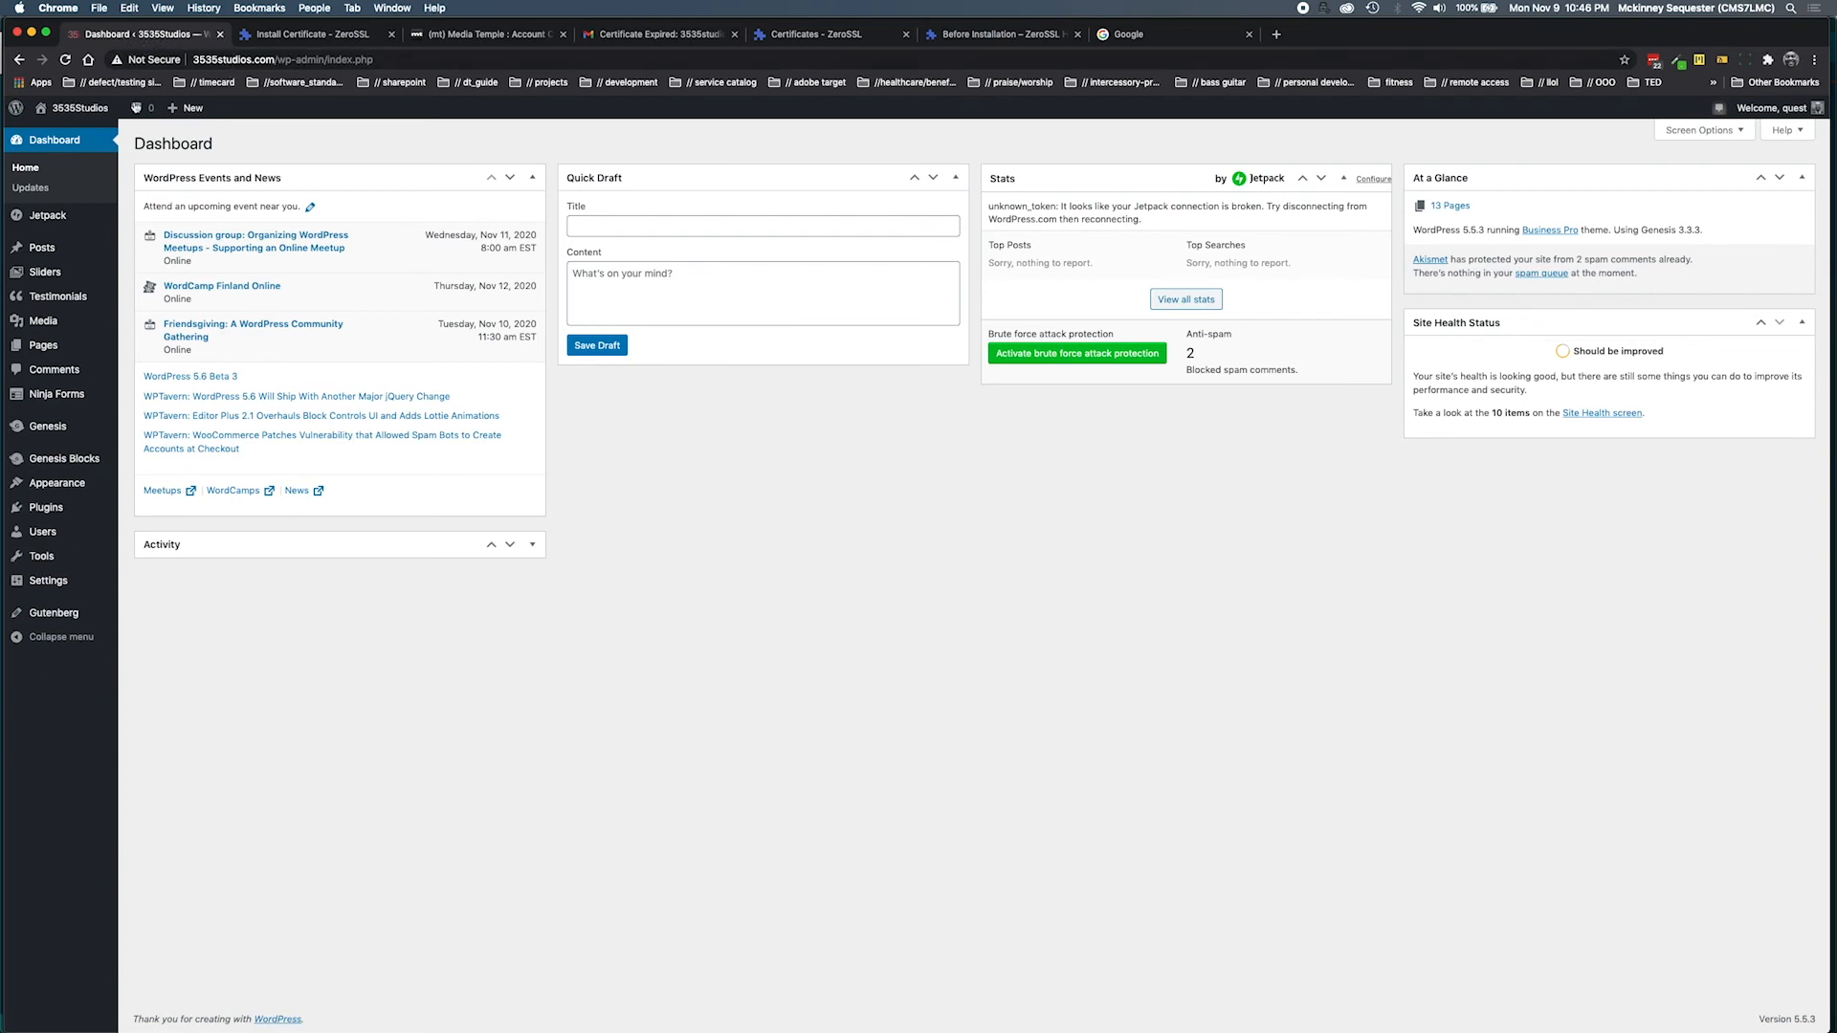
right_click(65, 131)
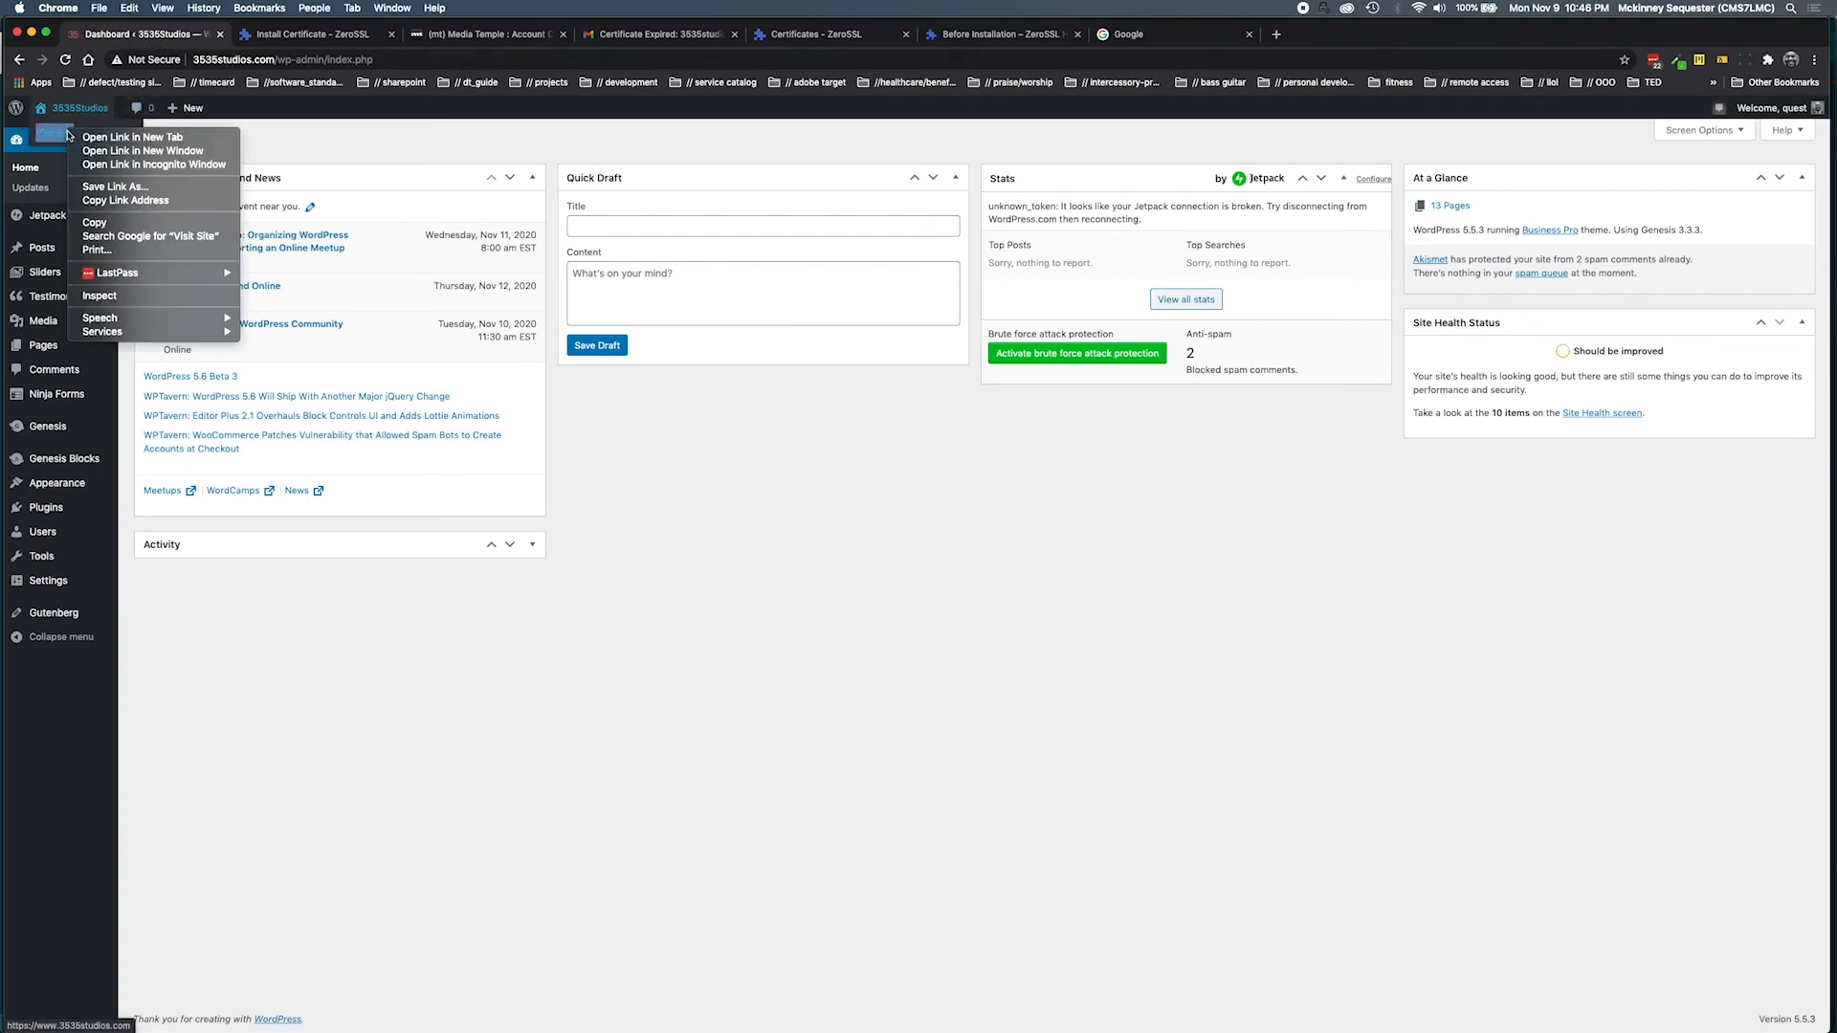
left_click(129, 137)
key("ctrl+Tab")
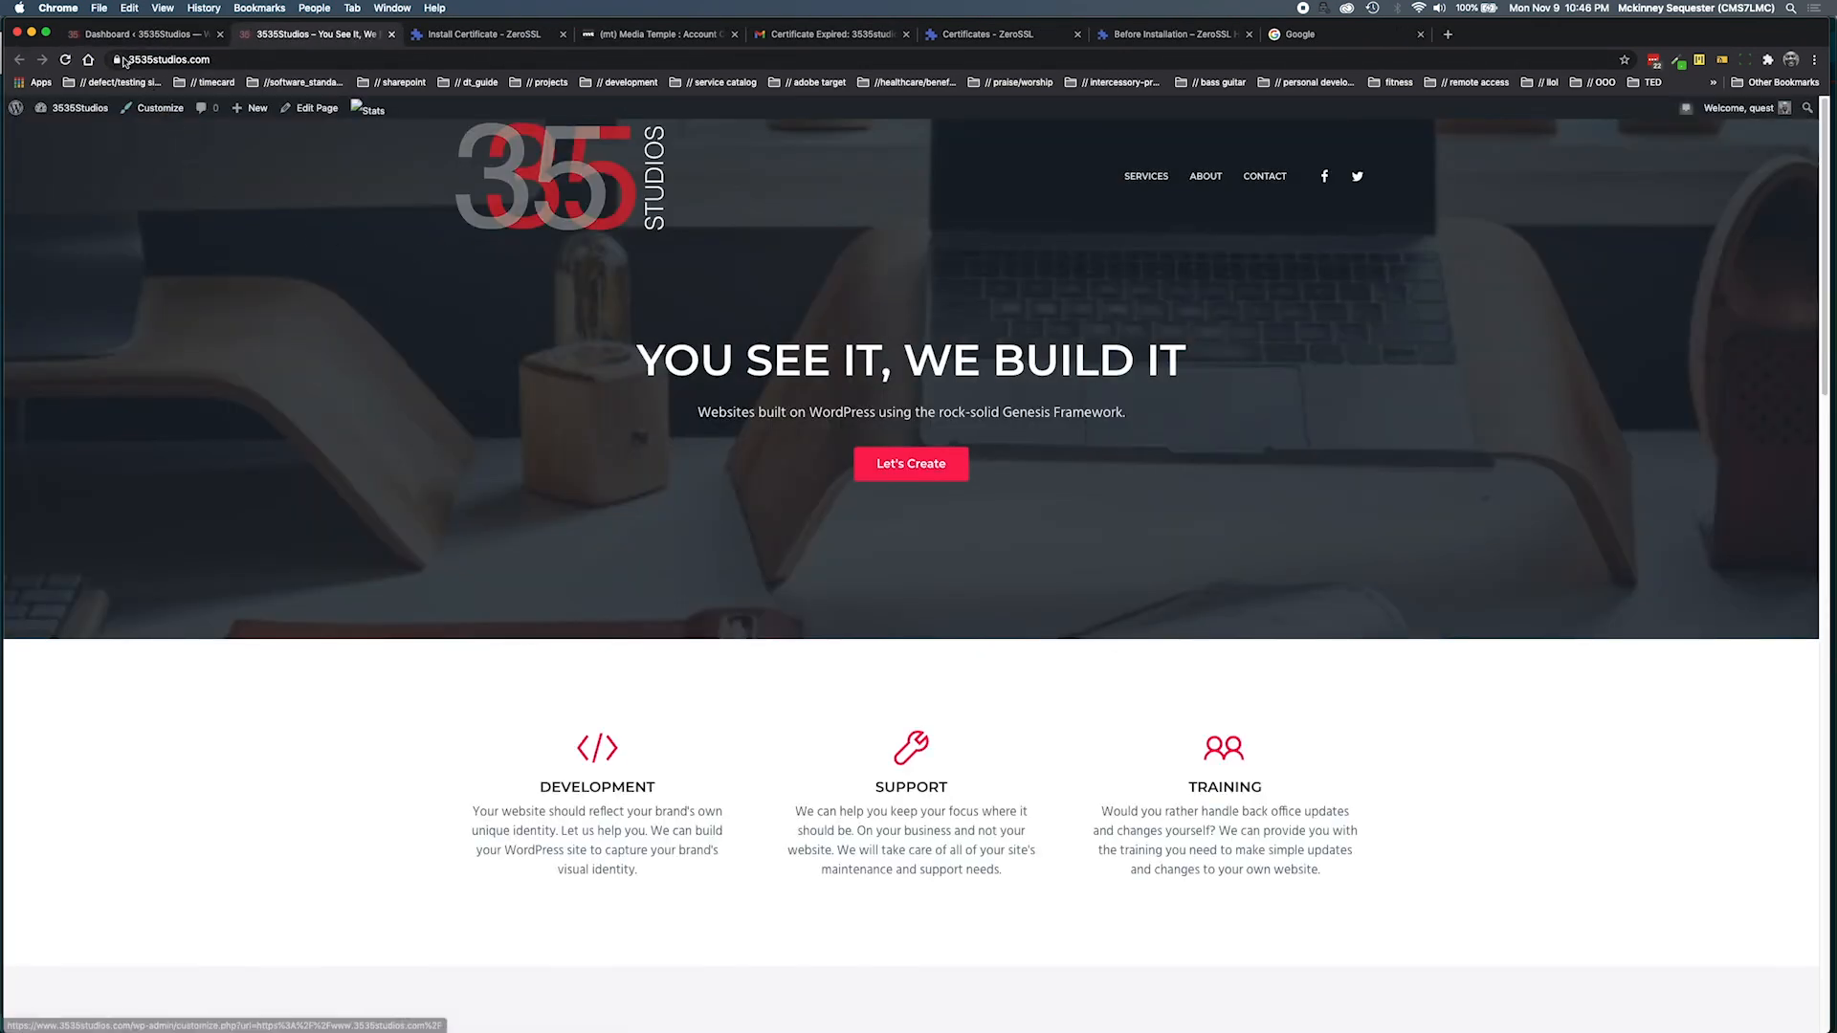
- Inspect the issuer, expiry date and validity of the live site's SSL certificate, and close the certificate viewer
left_click(118, 60)
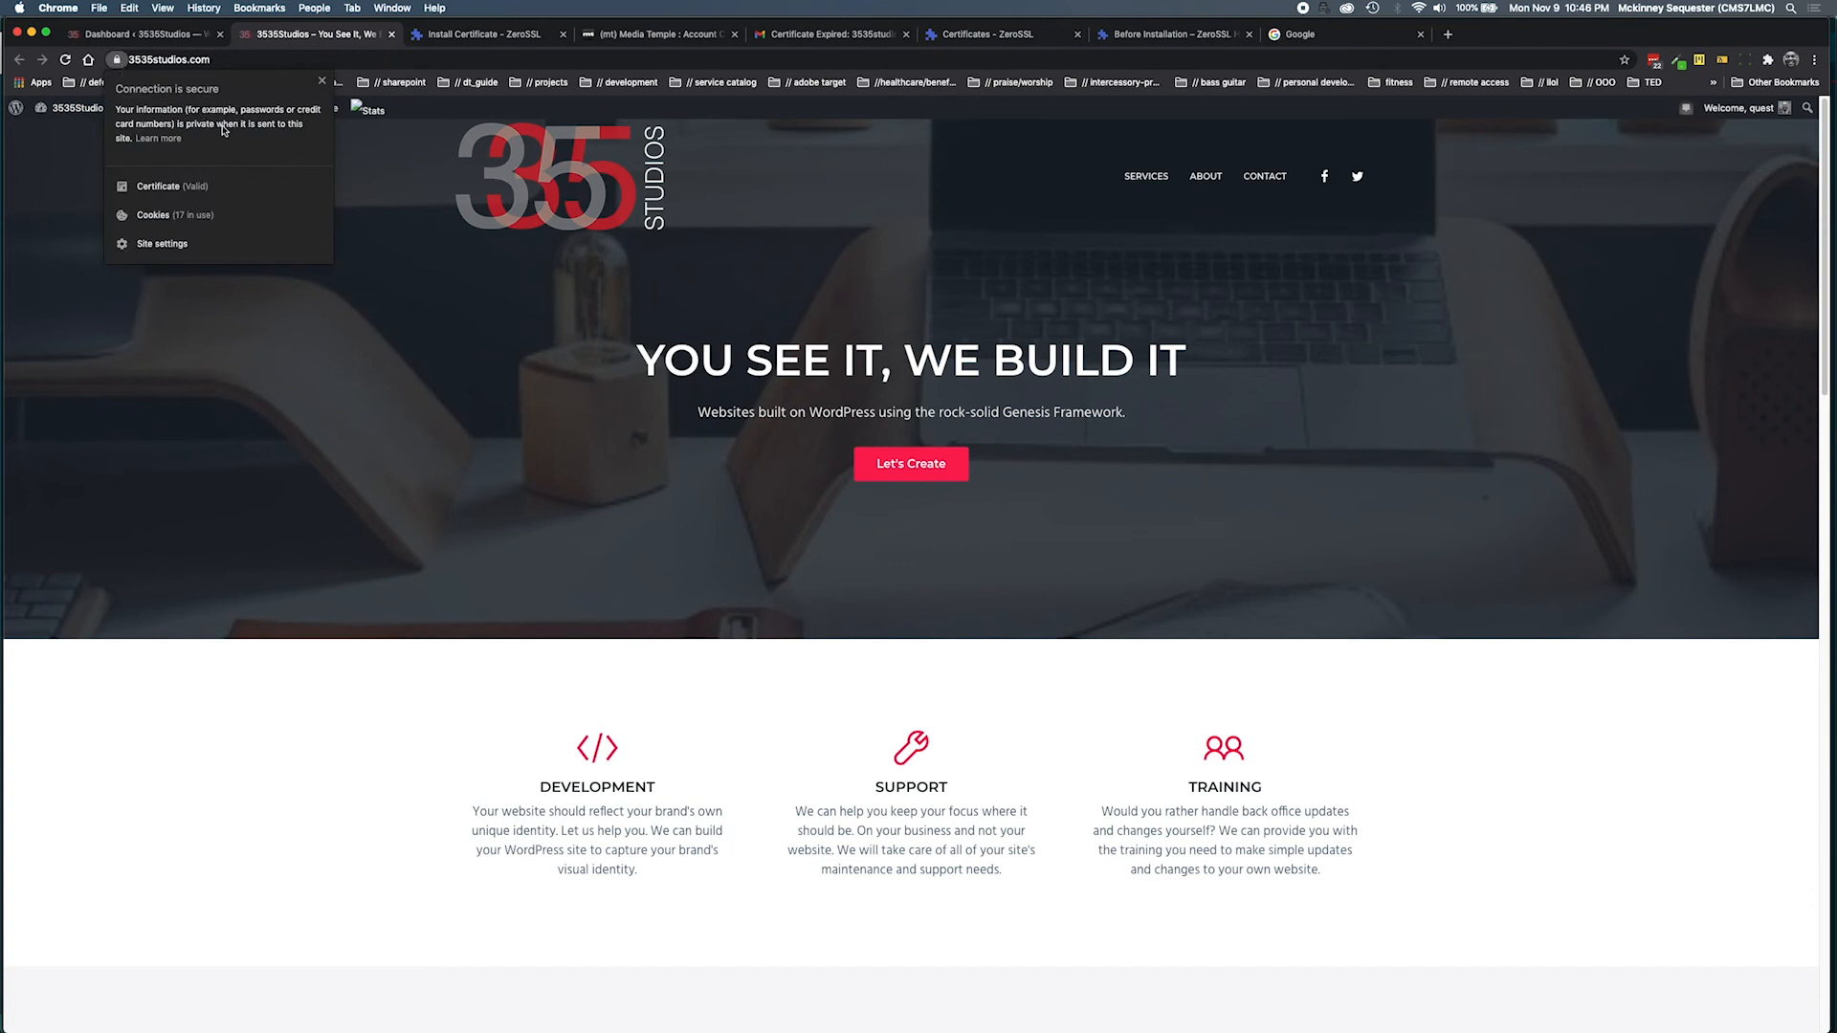
left_click(159, 187)
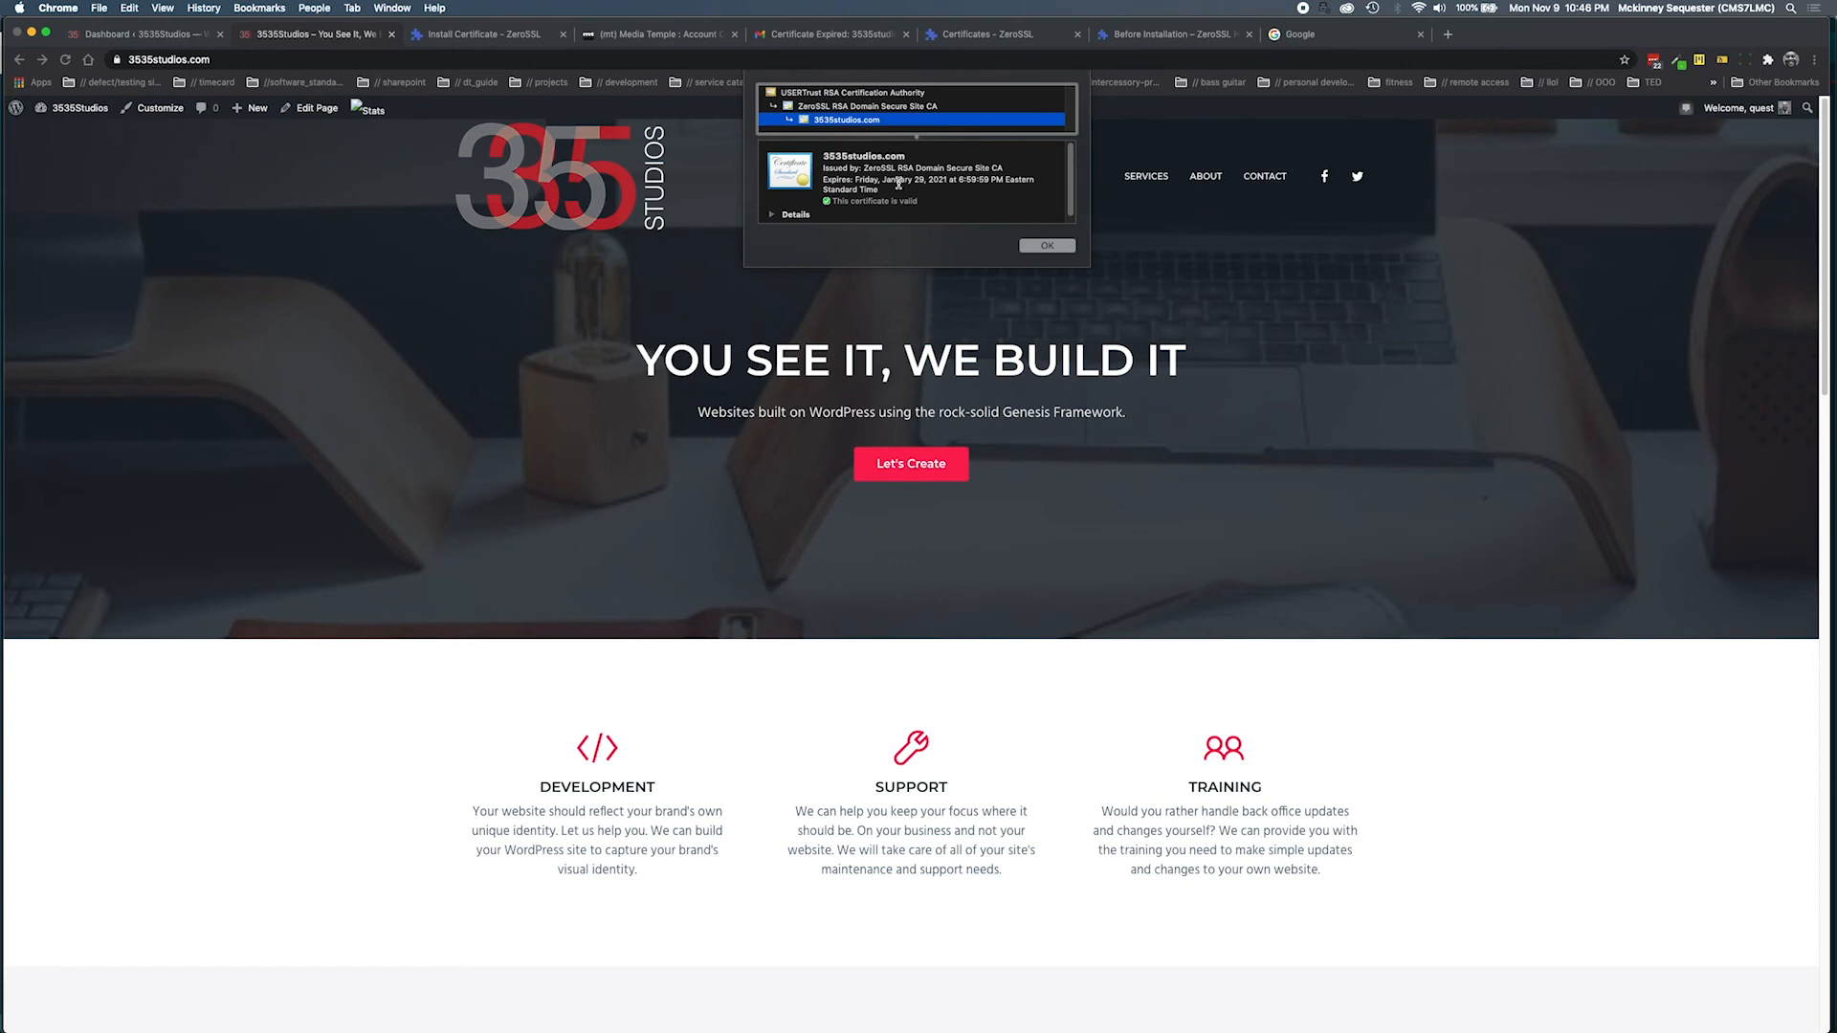
left_click(1047, 246)
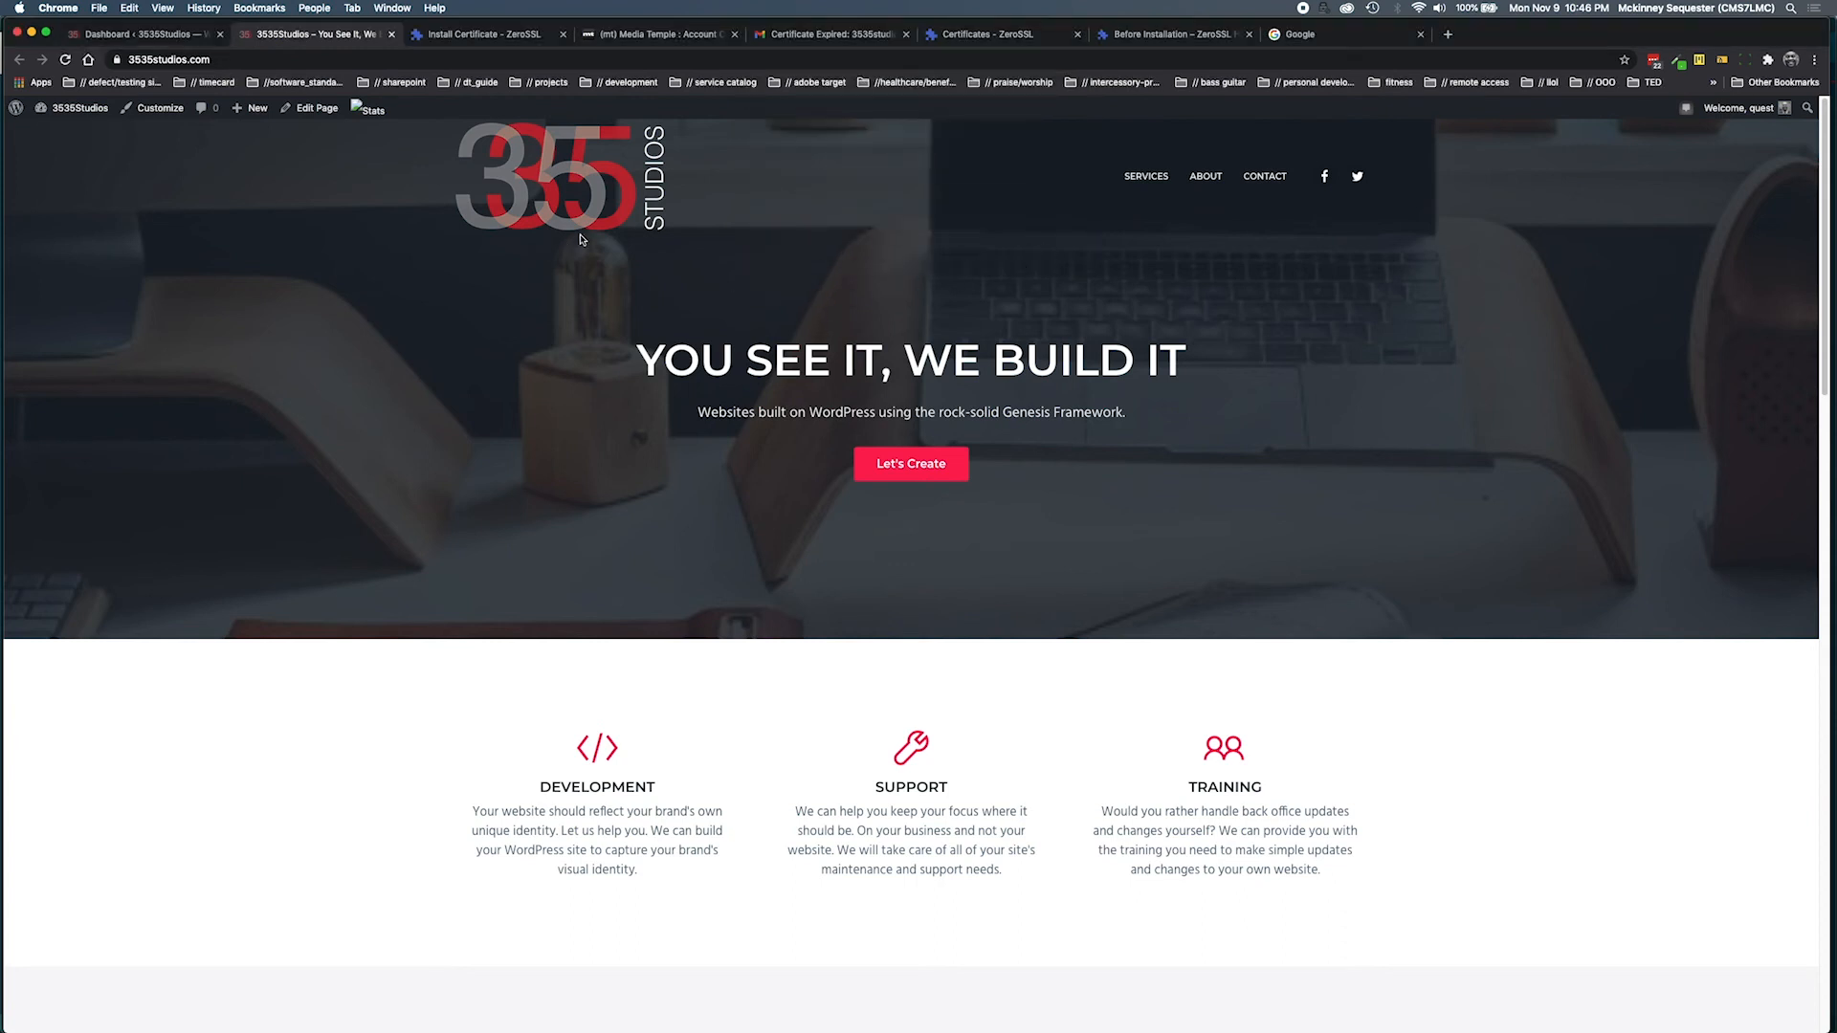